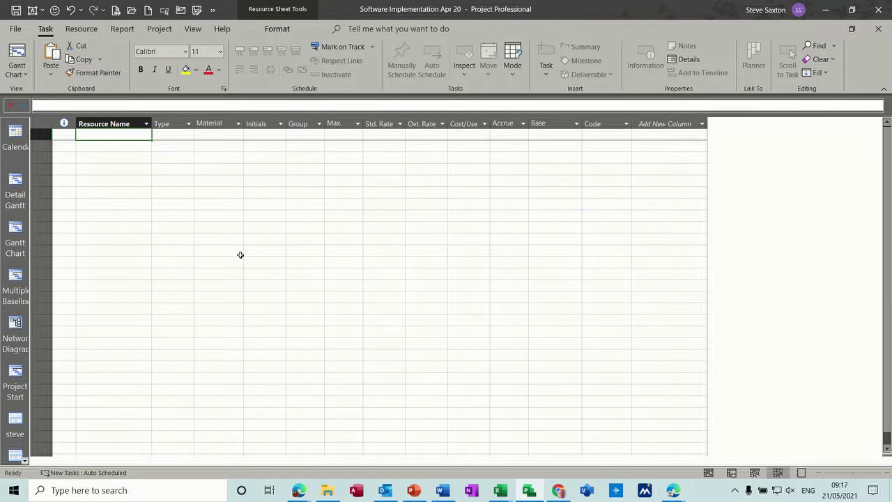
Enter three people's first names as resources in the first three rows of the resource sheet
text(Bob)
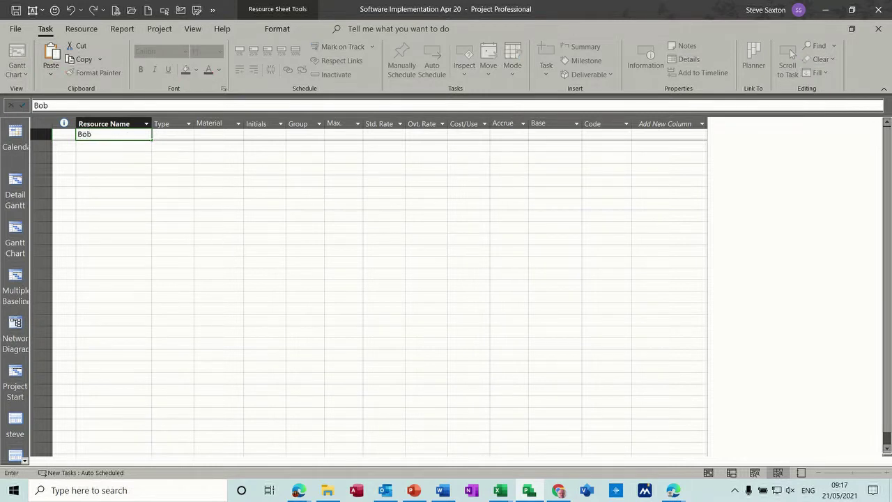
key(Return)
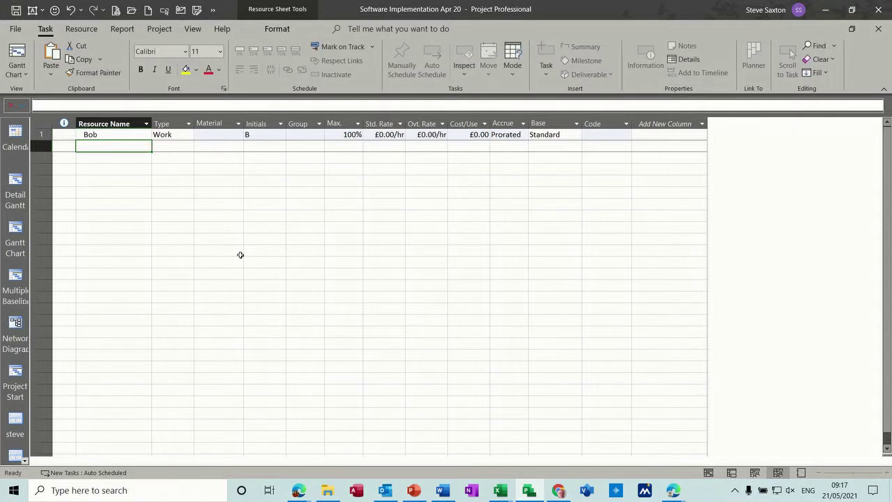
text(Bill)
key(Return)
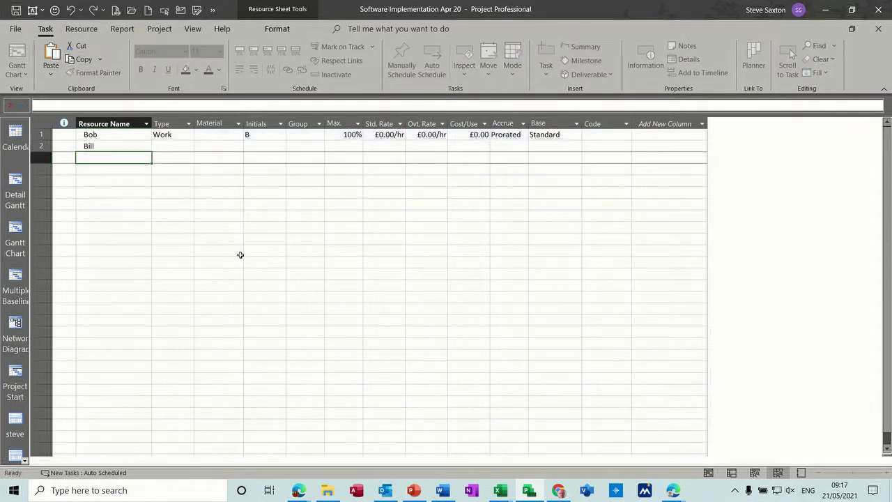
text(Anne)
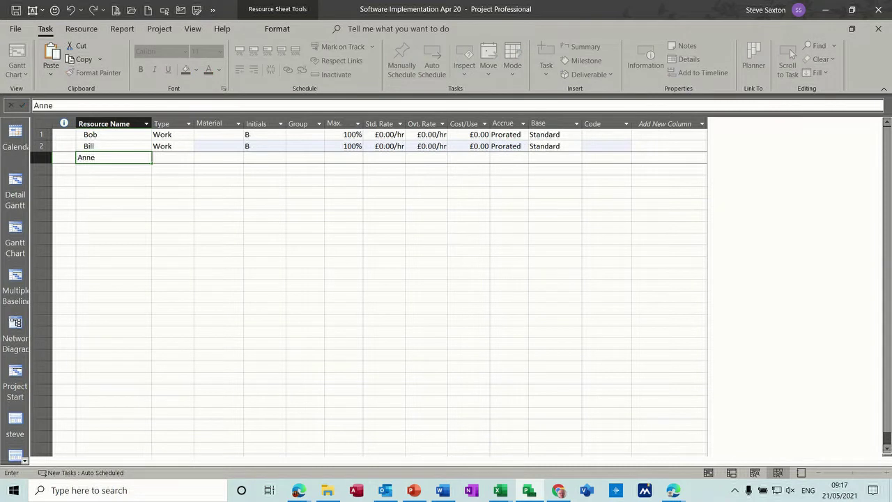
key(Return)
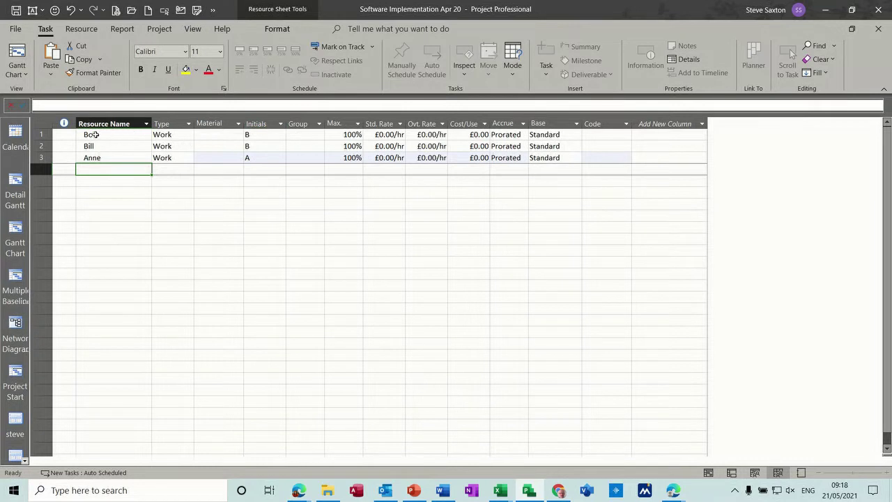
Set the group of the first two resources to Trainer and of the third resource to manager
click(301, 136)
text(Trainer)
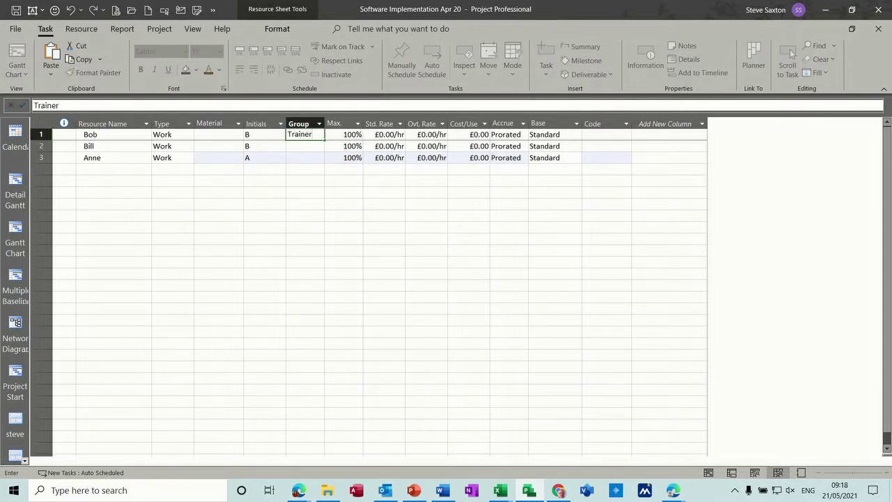
key(Return)
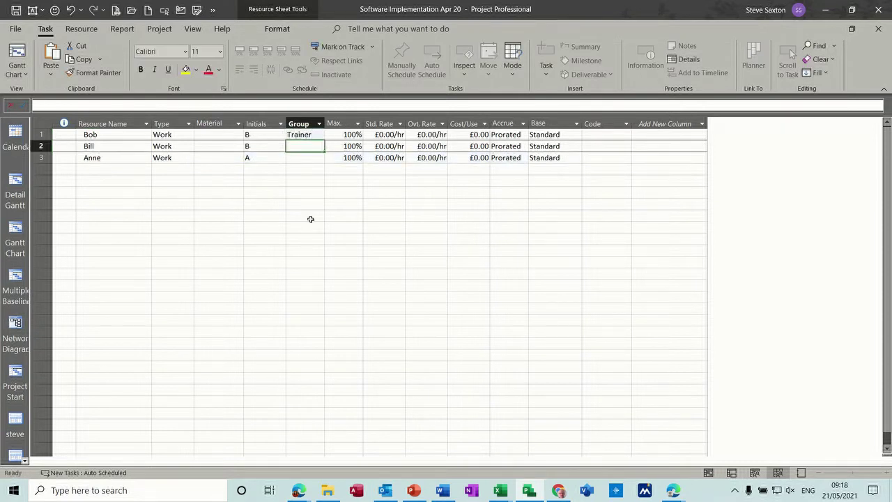
text(Trainer)
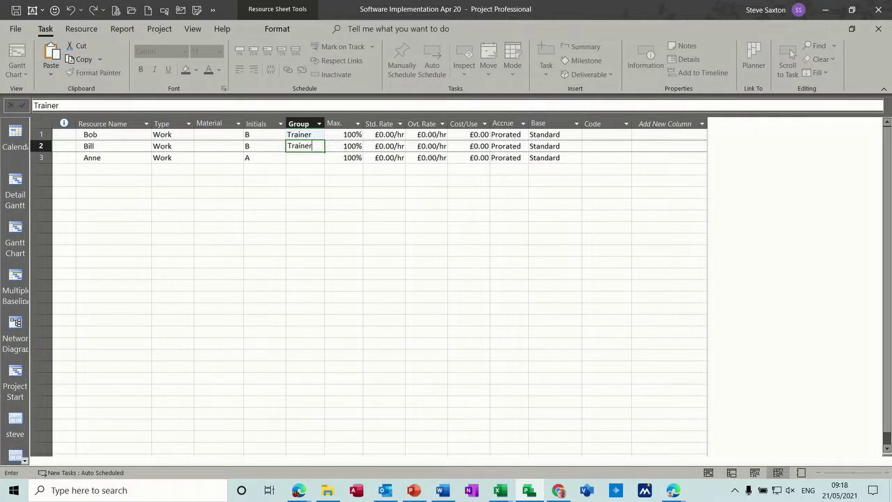
click(296, 158)
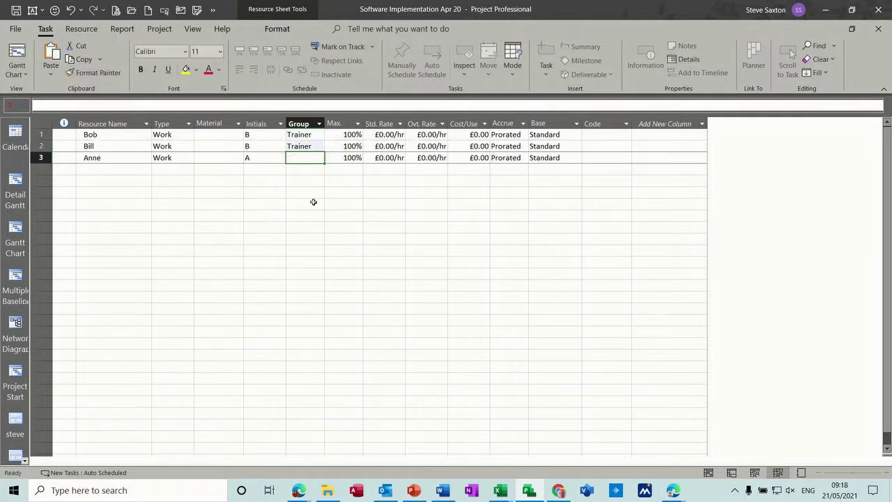
text(manager)
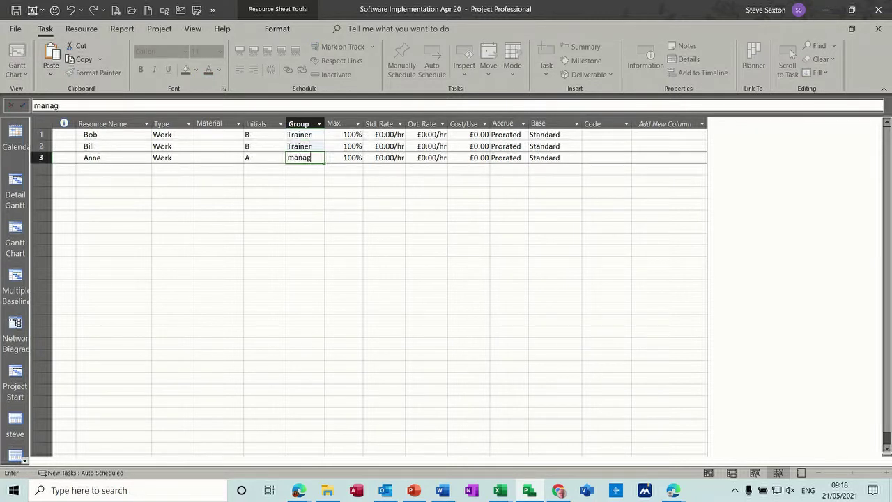
Add a fourth person's first name as a resource in row 4 and assign it to the group Admin
click(118, 171)
text(Dave)
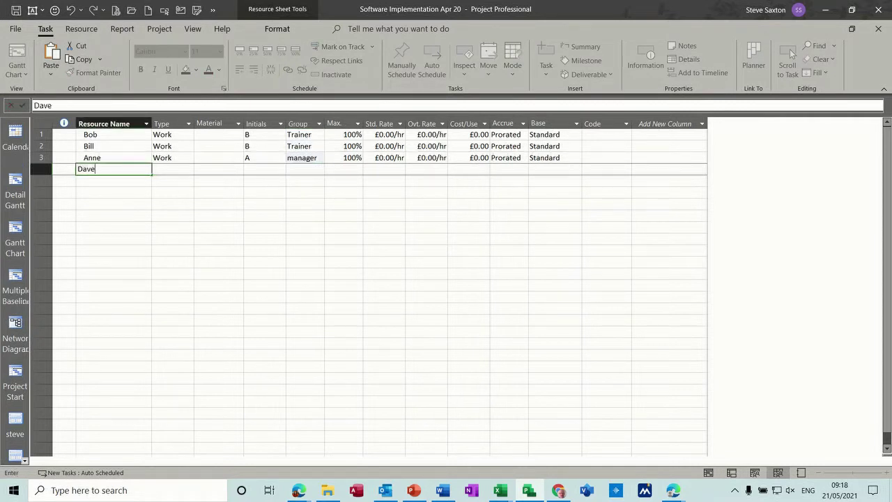
click(293, 172)
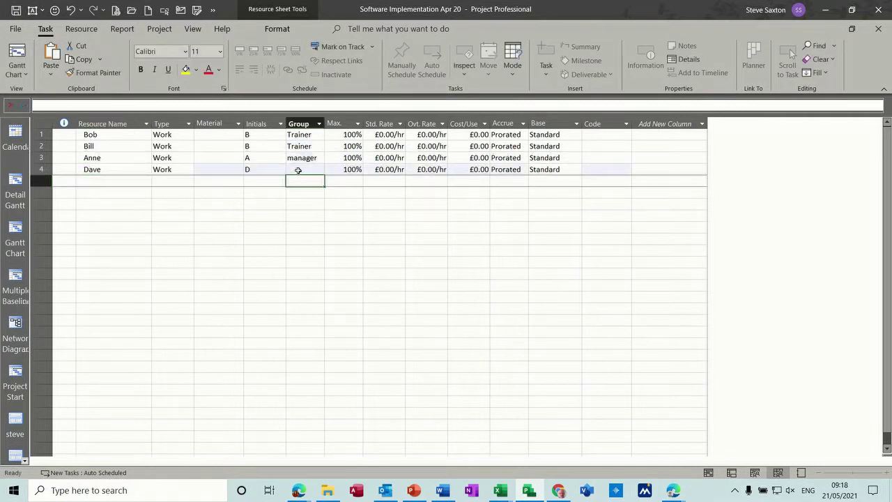
text(Admin)
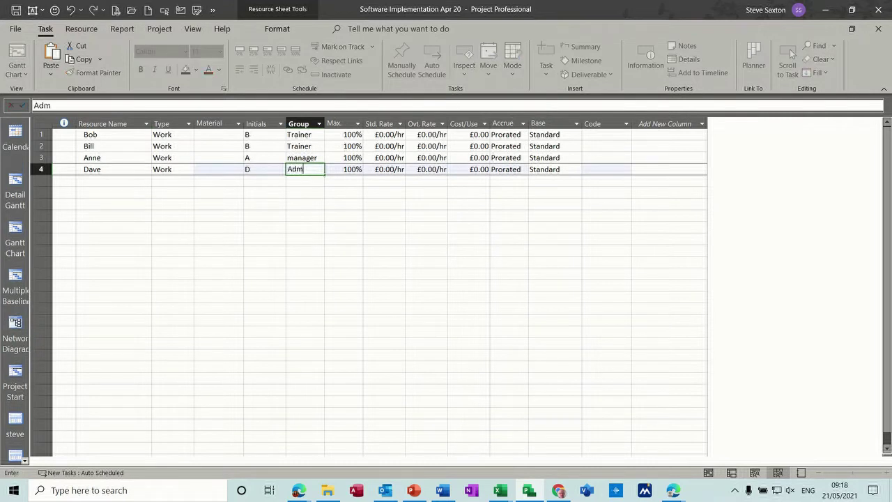
Replace the third resource's group with the capitalised entry Manager
click(293, 157)
key(BackSpace)
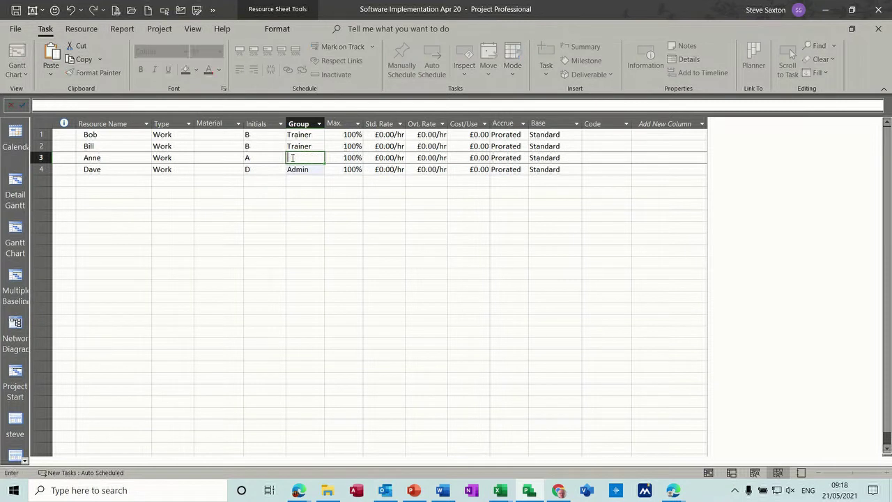
text(Manager)
click(185, 169)
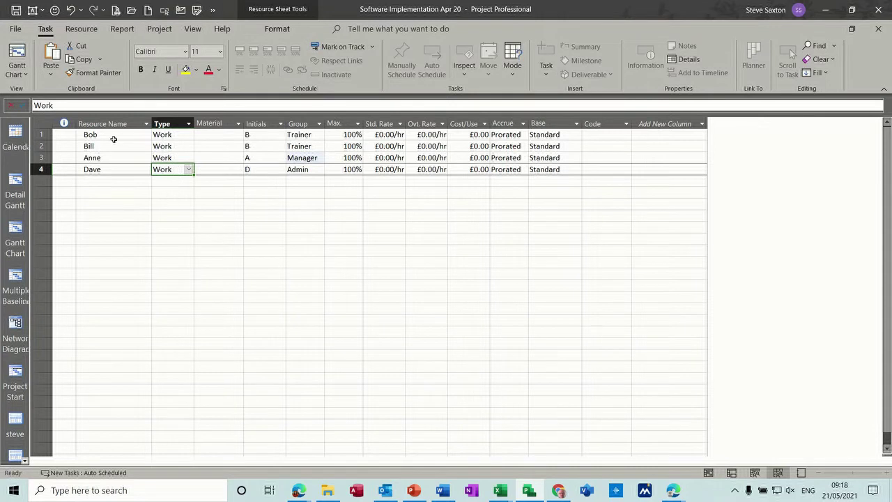
Examine the resource types available for the first resource without changing its type
click(187, 135)
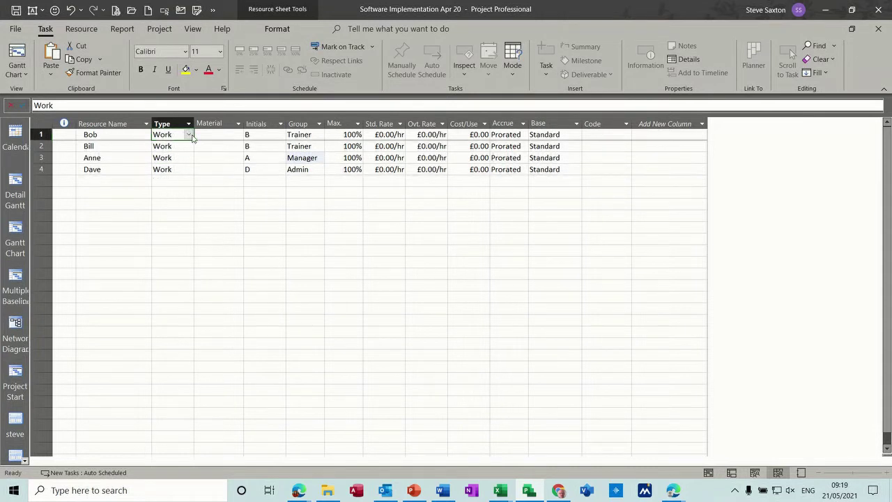
click(189, 135)
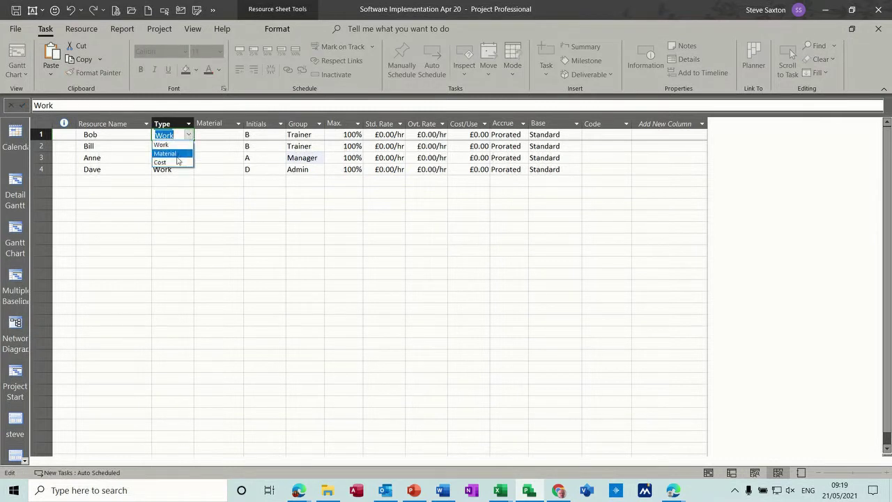
click(116, 181)
Add the resources Computer, Microsoft Office, Paper and Hotel in rows 5 to 8
click(115, 181)
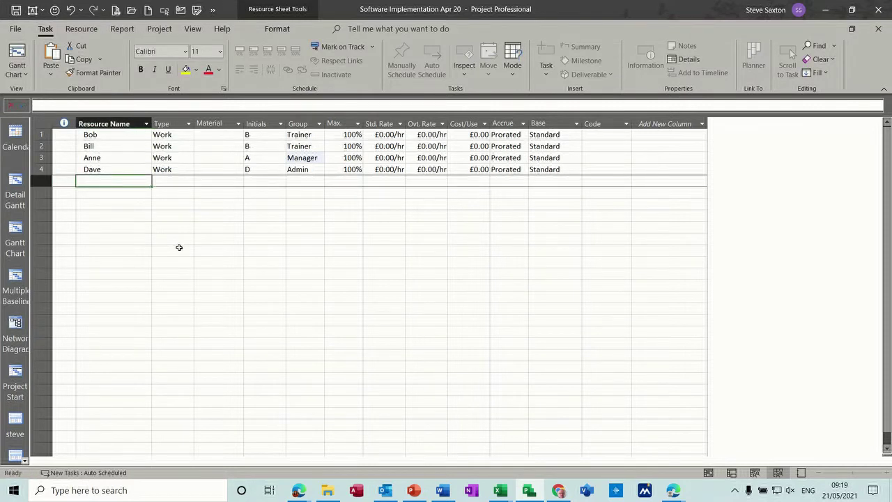
text(Computer)
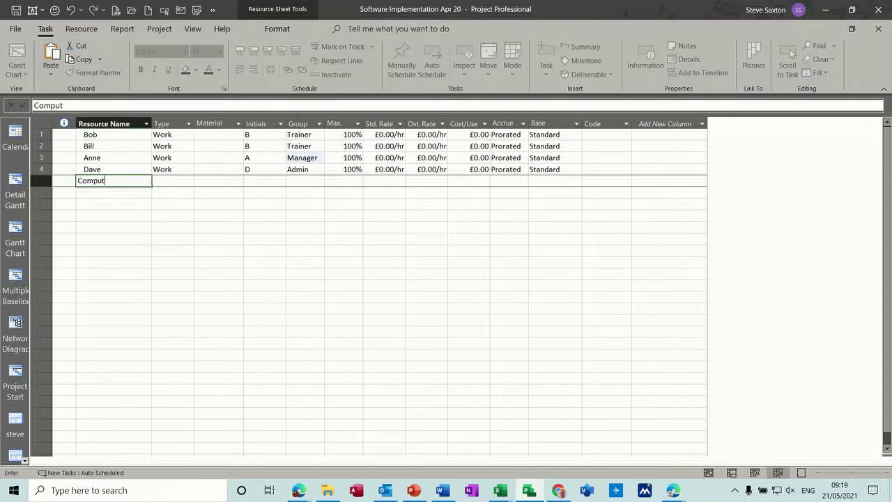
key(Return)
text(Microsoft Office)
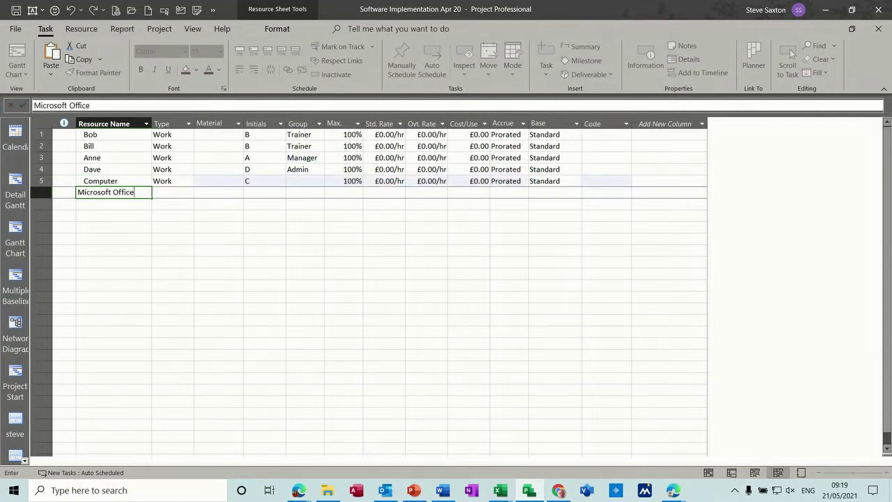
key(Return)
text(Paper)
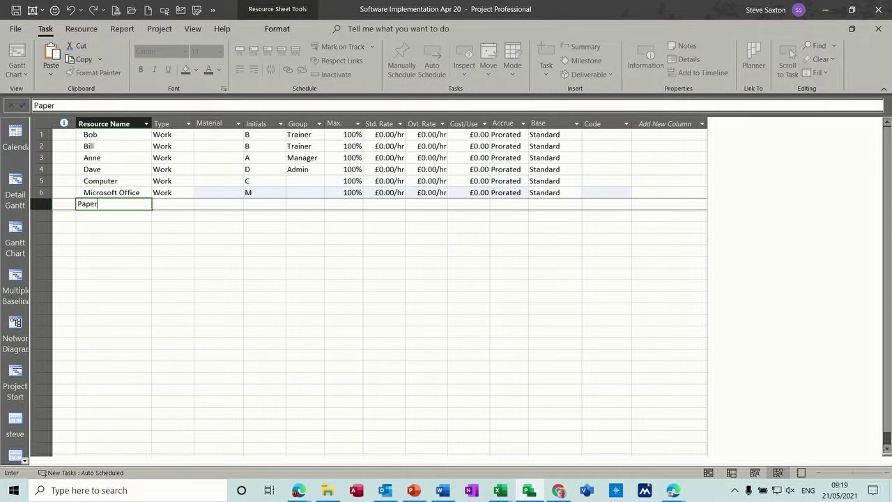
key(Return)
text(Hotel)
key(Return)
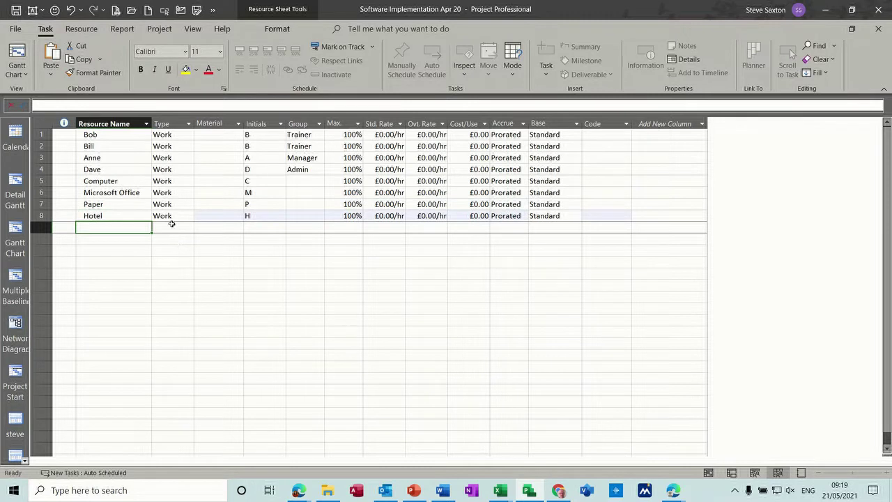
Set the Computer resource's type to Material and fill that type down to Microsoft Office and Paper
click(176, 180)
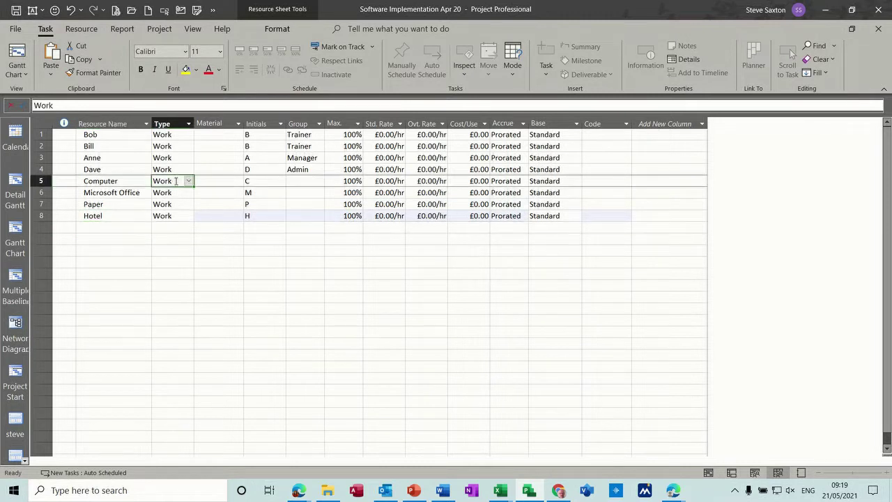
click(189, 182)
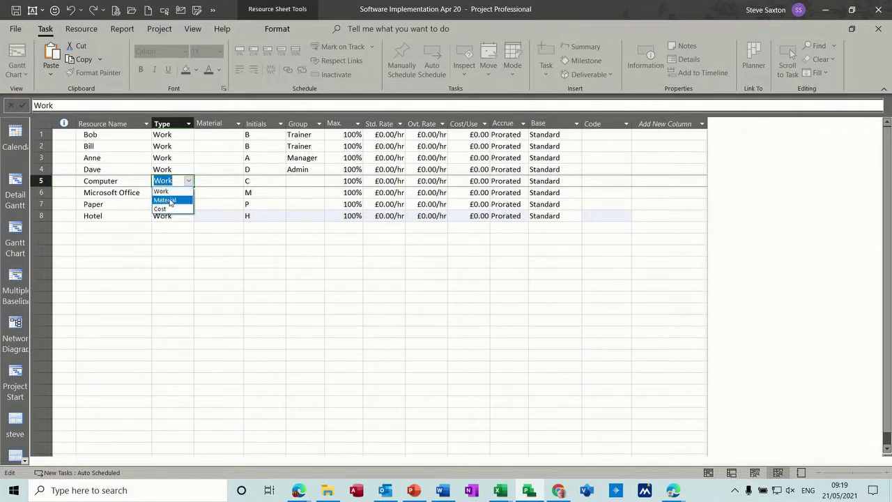
click(169, 201)
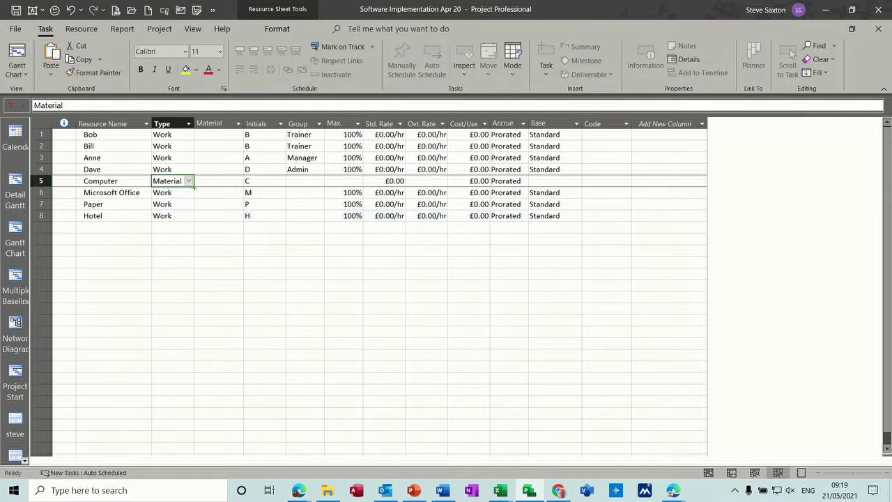
drag(194, 190, 191, 209)
Set the Hotel resource's type to Cost
click(168, 217)
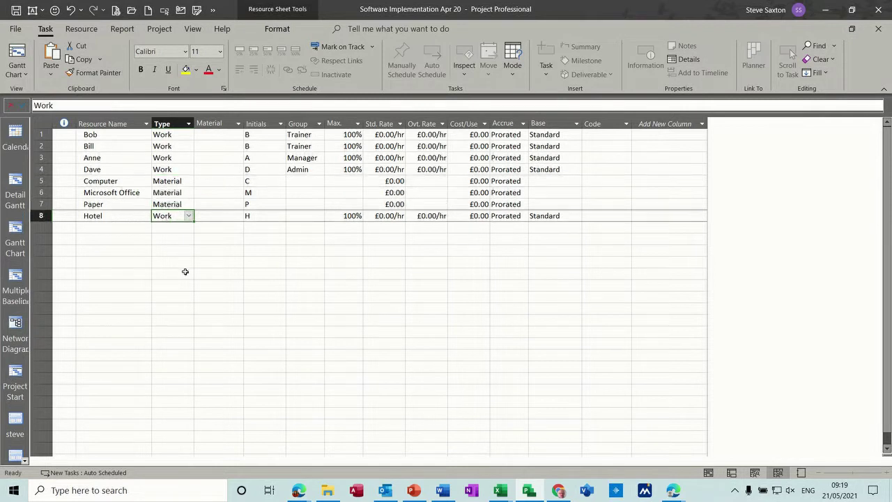
text(Cost)
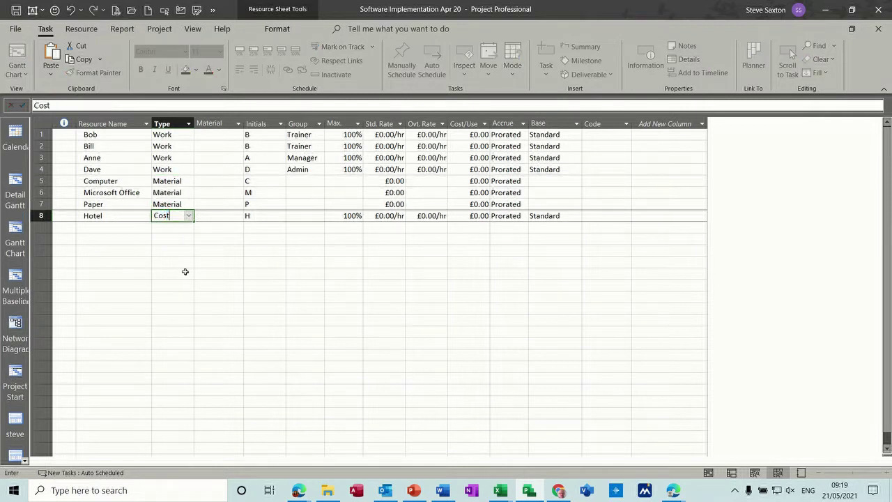
click(229, 227)
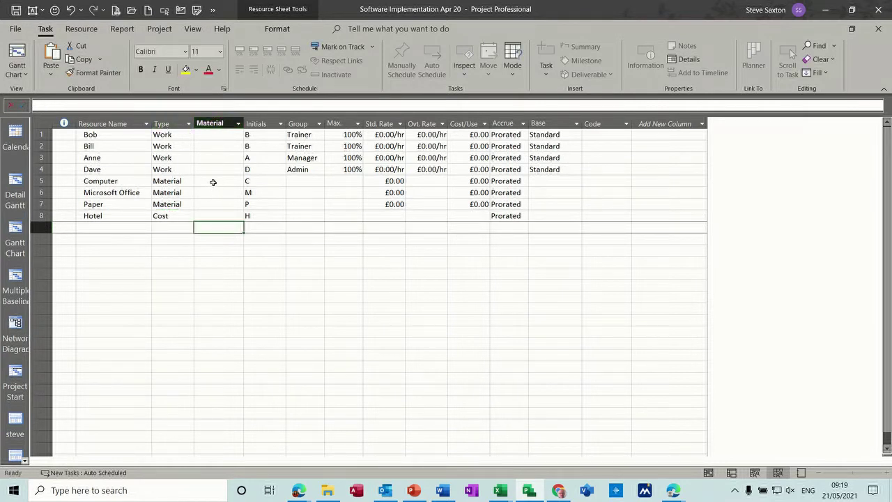
Enter the material labels PCs for Computer, MSO for Microsoft Office and Pack for Paper
click(213, 182)
text(PCs)
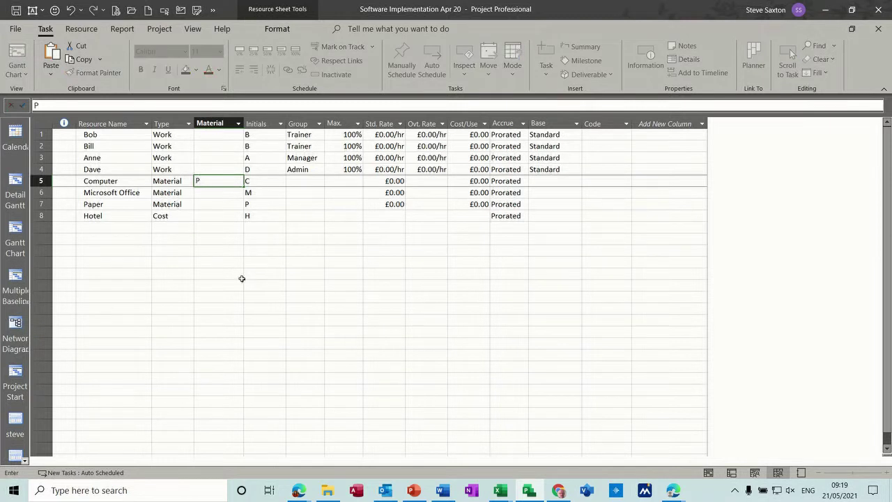
click(210, 193)
text(MSO)
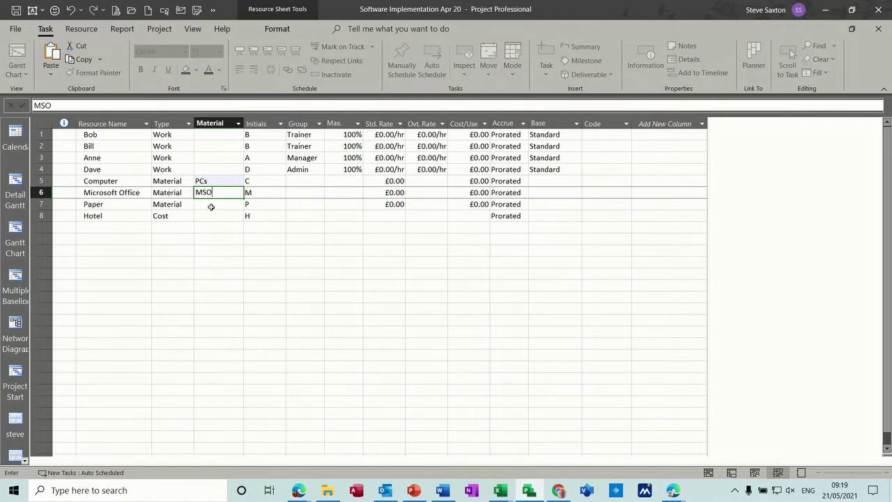
click(210, 205)
text(Pack)
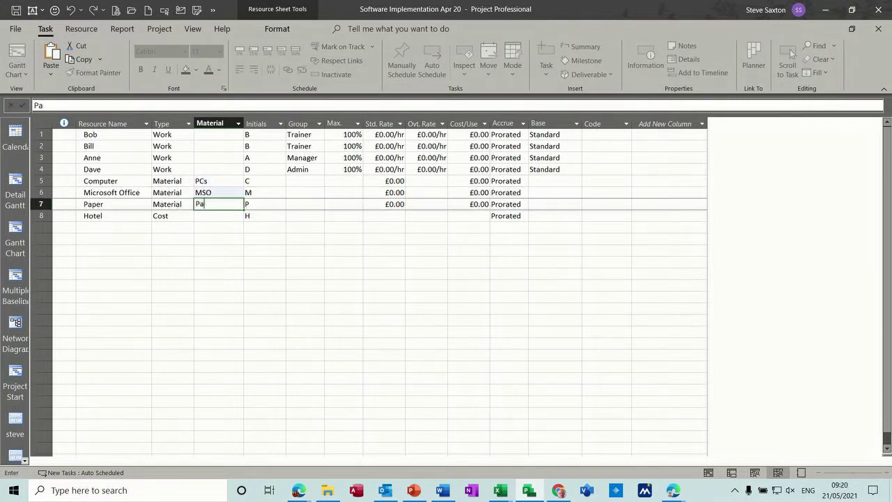
click(309, 218)
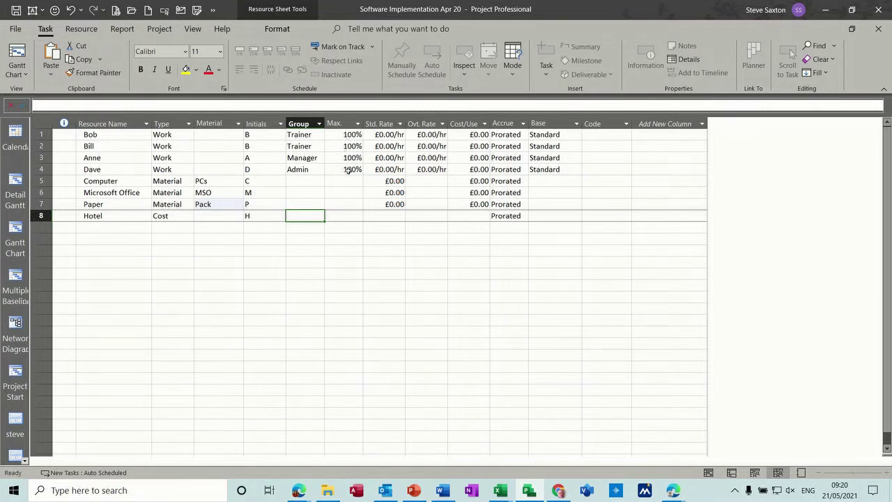
Add a resource named Contractors in row 9, below Hotel
click(122, 230)
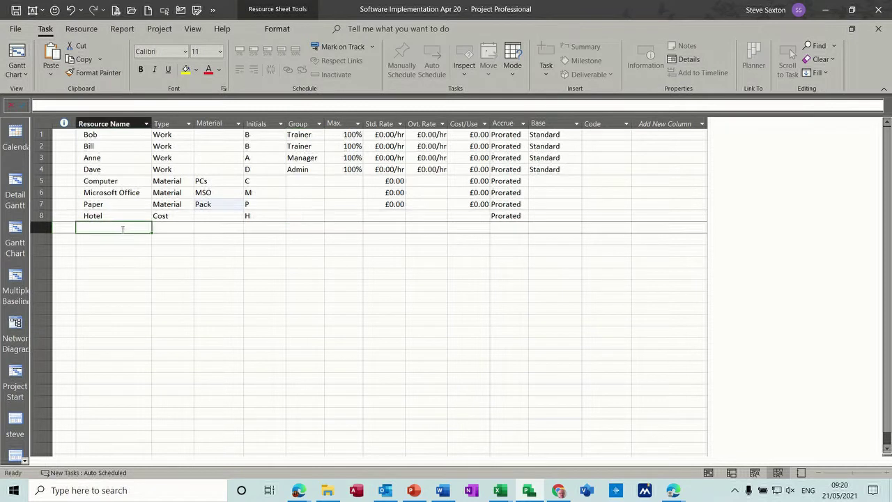
text(Con)
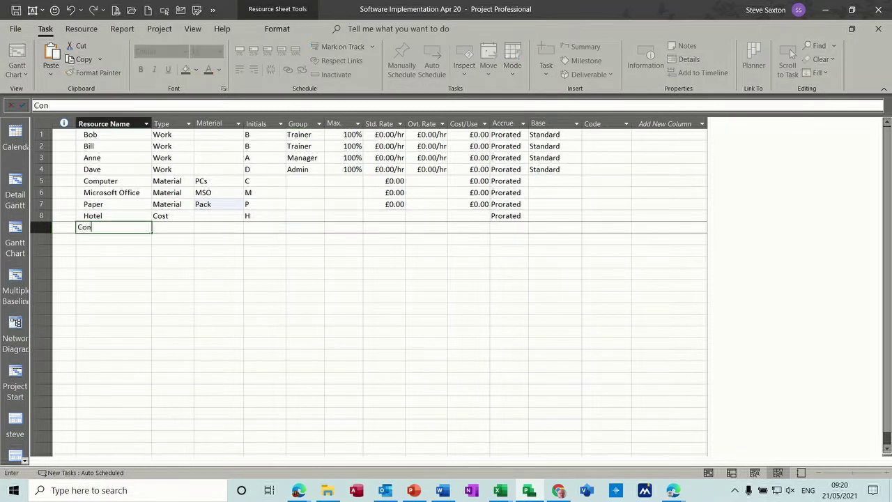
text(tractors)
click(180, 229)
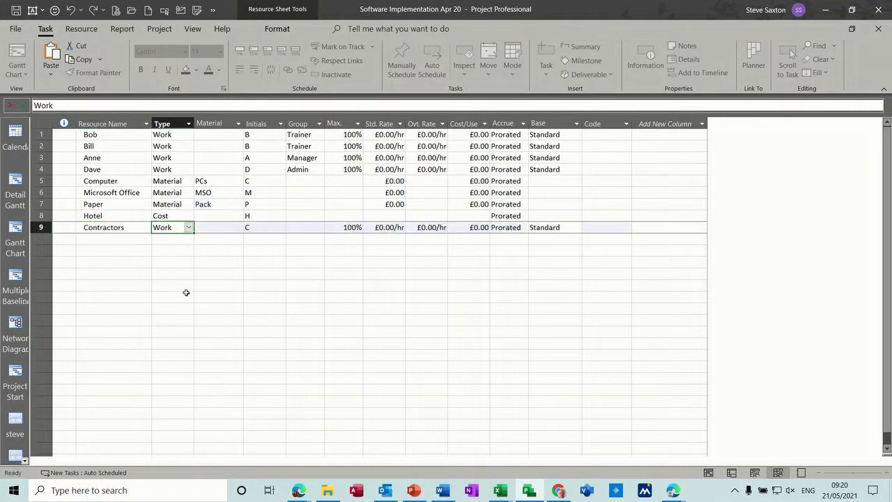
Set the maximum units of the Contractors resource to 300%
click(342, 228)
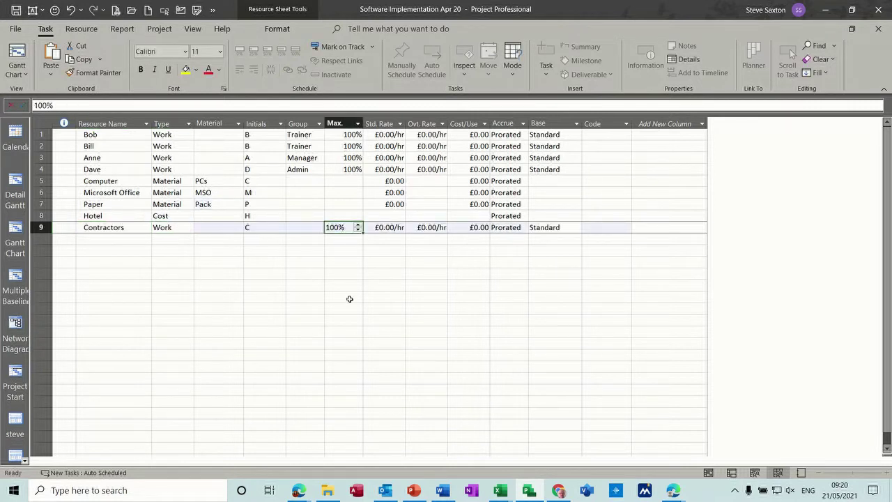
text(3)
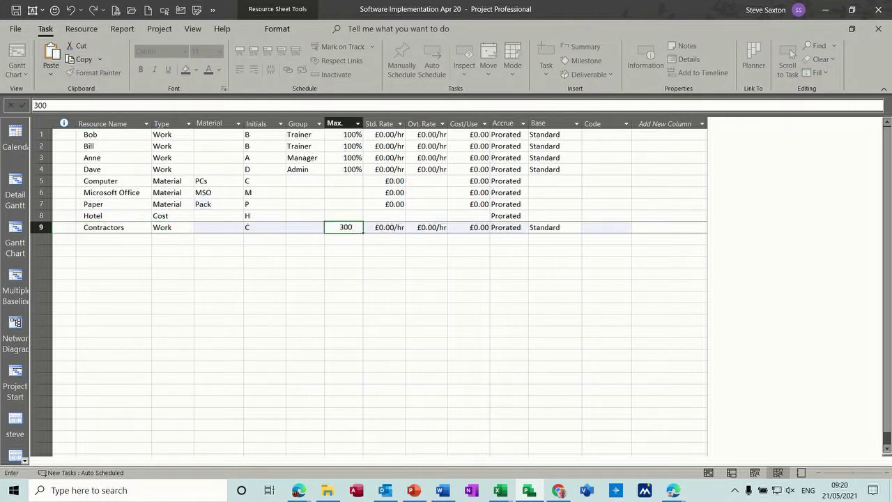
key(Return)
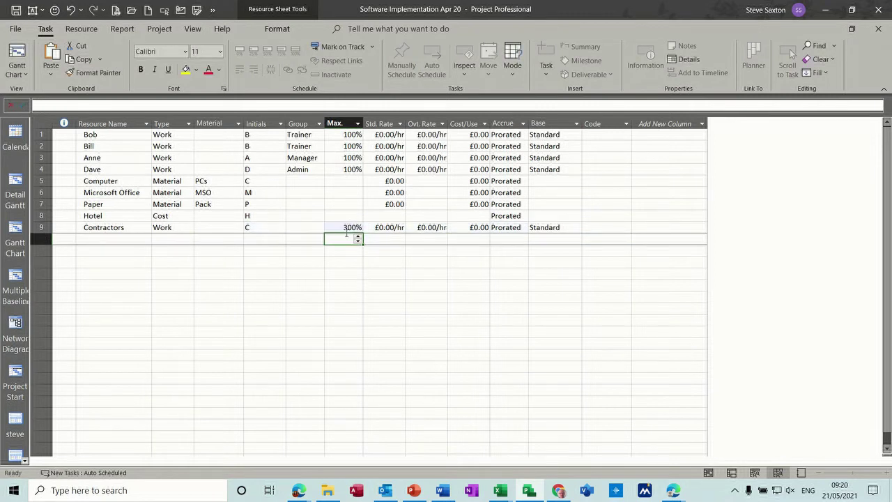
Set the row 1 resource's standard rate to £10.00/hr and overtime rate to £15.00/hr, and fill both rates down to row 4
click(387, 134)
text(10)
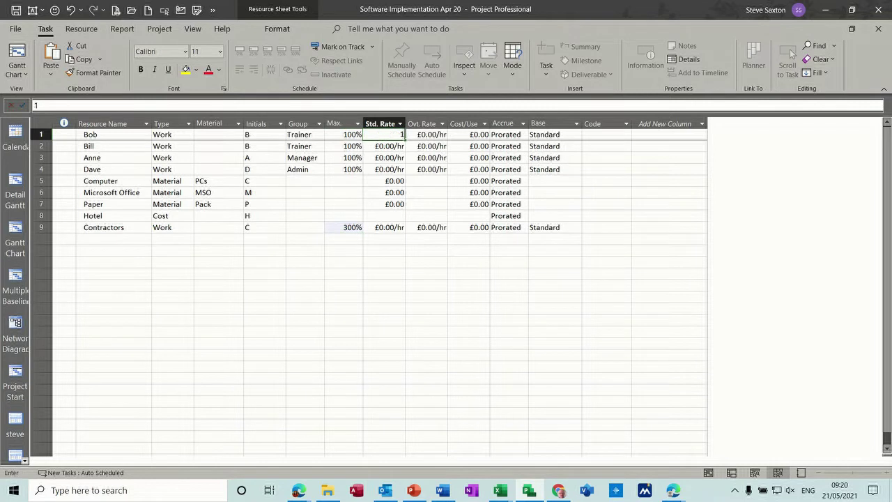
click(424, 136)
text(15)
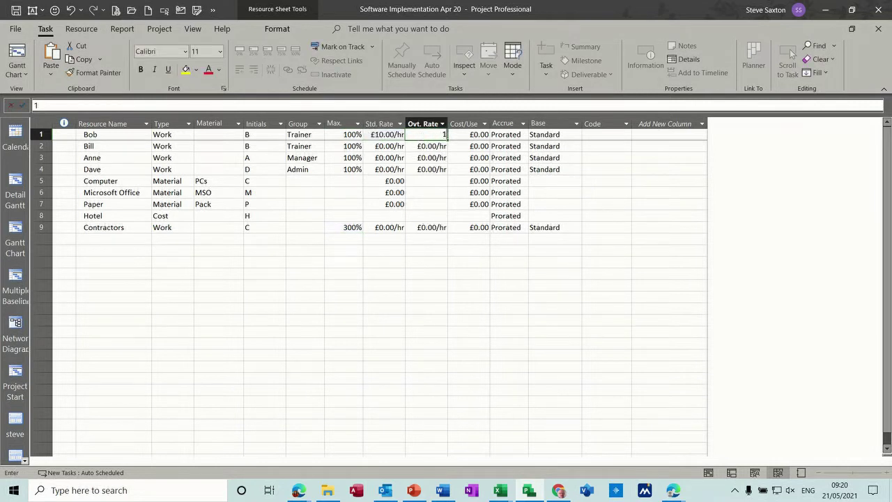
click(355, 192)
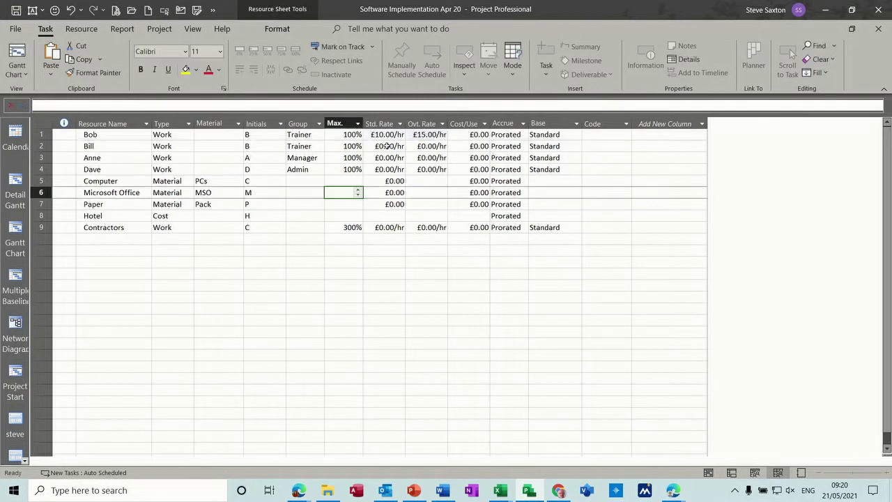
click(389, 135)
drag(389, 134, 448, 172)
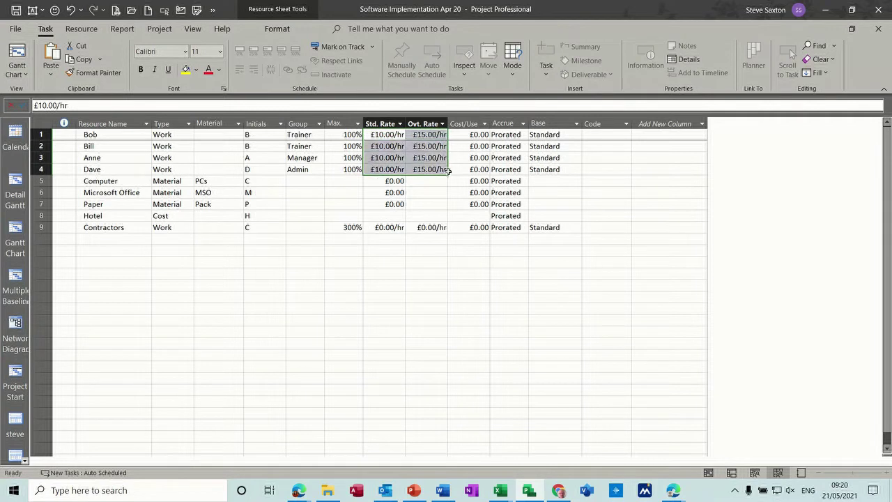
Enter a standard rate of £10.00/hr for the Contractors resource
click(384, 226)
text(10)
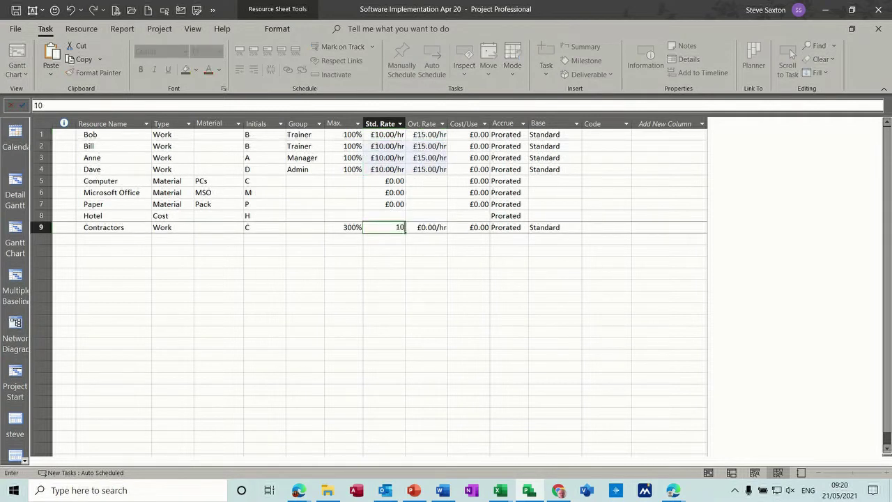
click(373, 247)
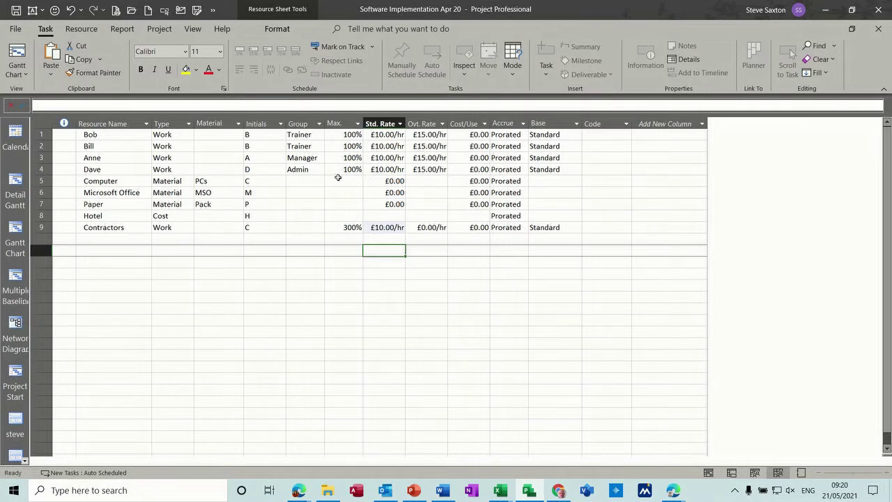
Set the standard rates of the material resources to £50.00 for Computer, £25.00 for Microsoft Office and £1.00 for Paper
click(384, 181)
text(50)
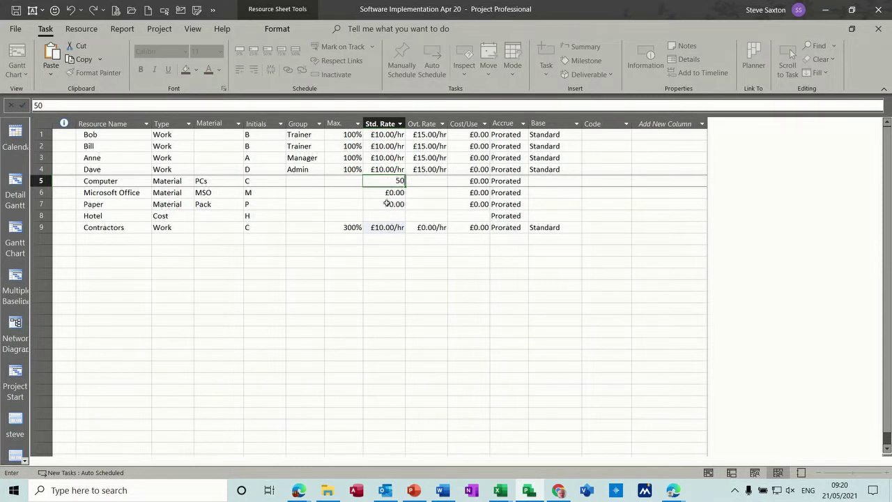
key(Return)
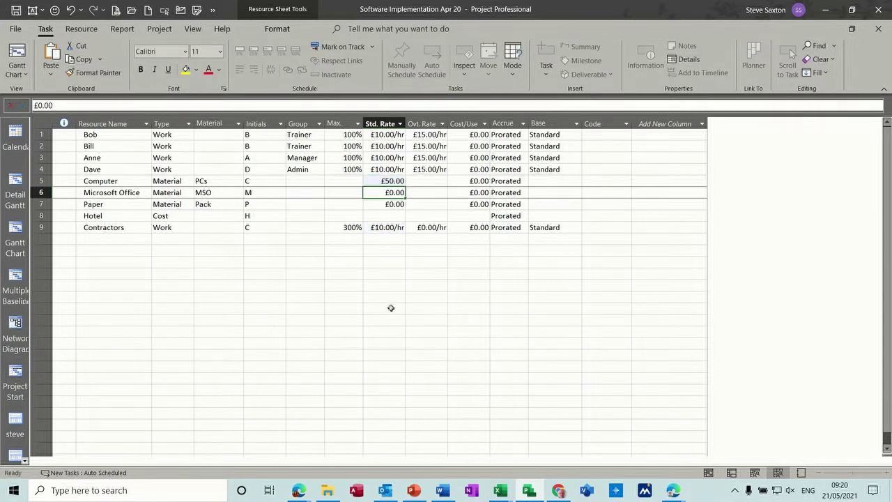
text(25)
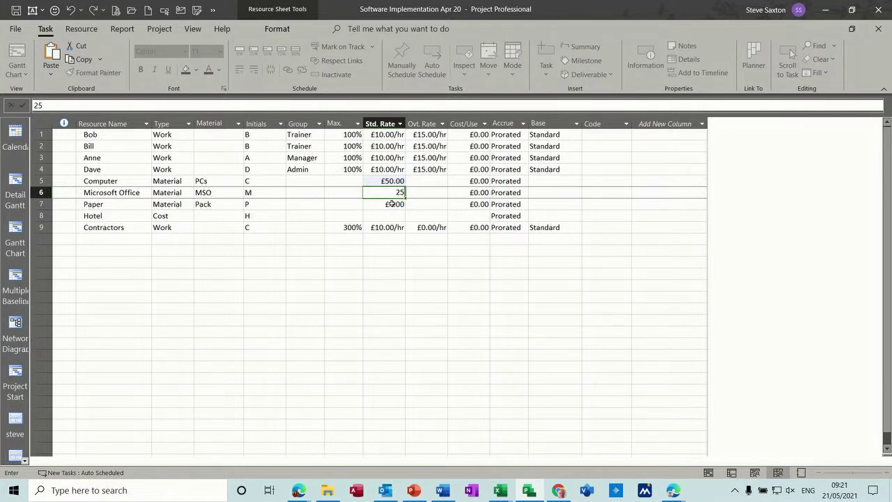
click(391, 203)
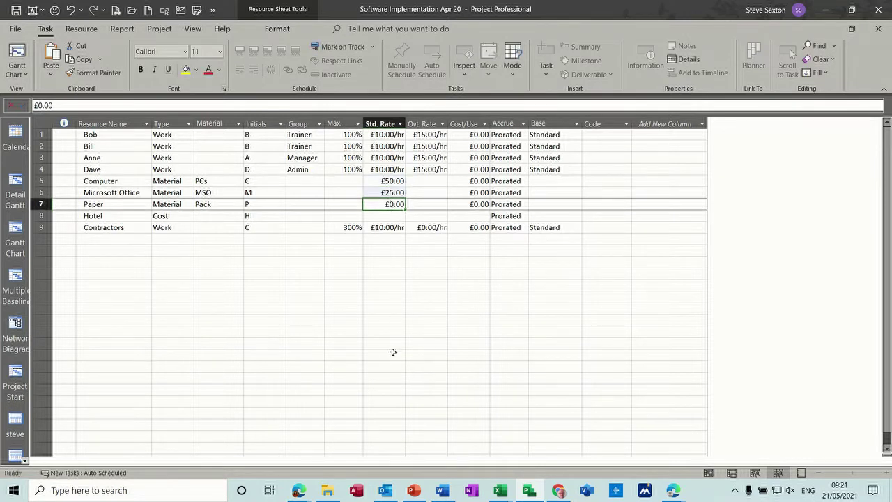
text(1)
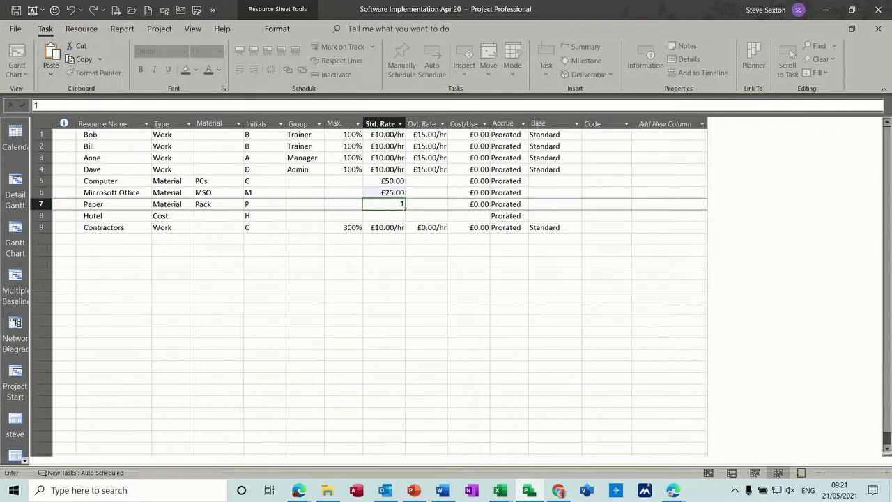
click(388, 260)
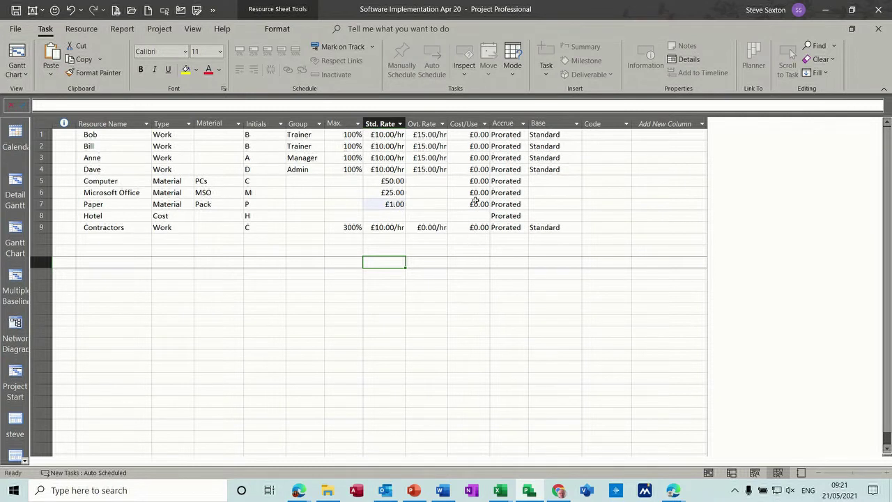
Set the Contractors resource's standard rate to £0.00/hr and its cost per use to £500.00
click(379, 228)
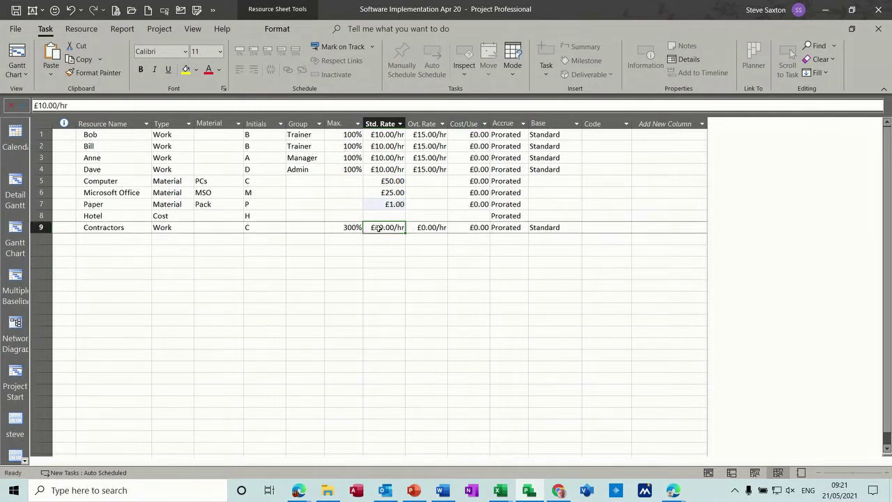
text(0)
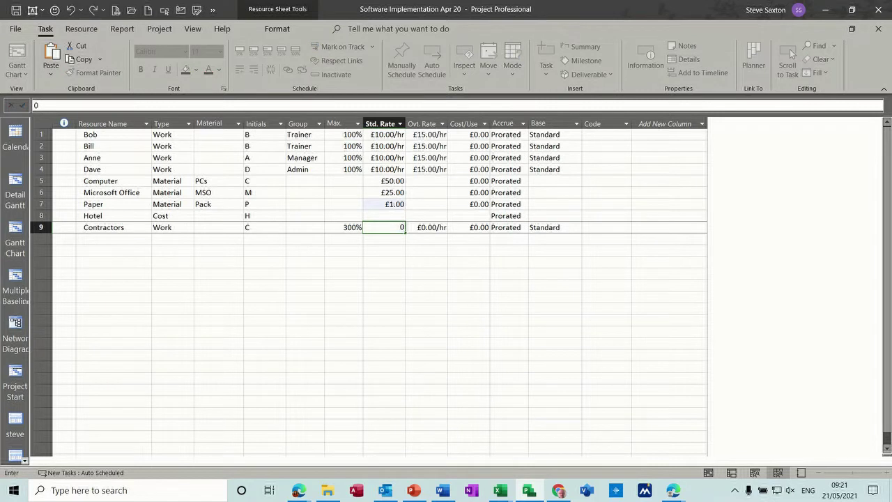
click(465, 229)
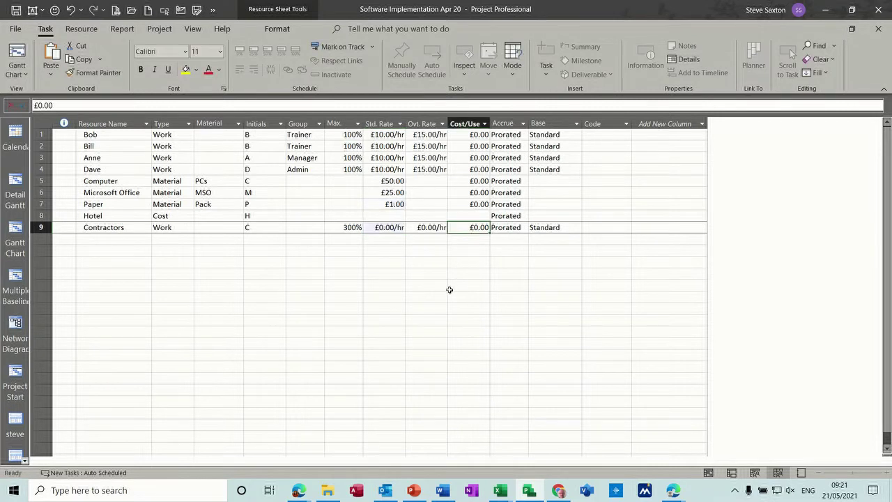
text(50)
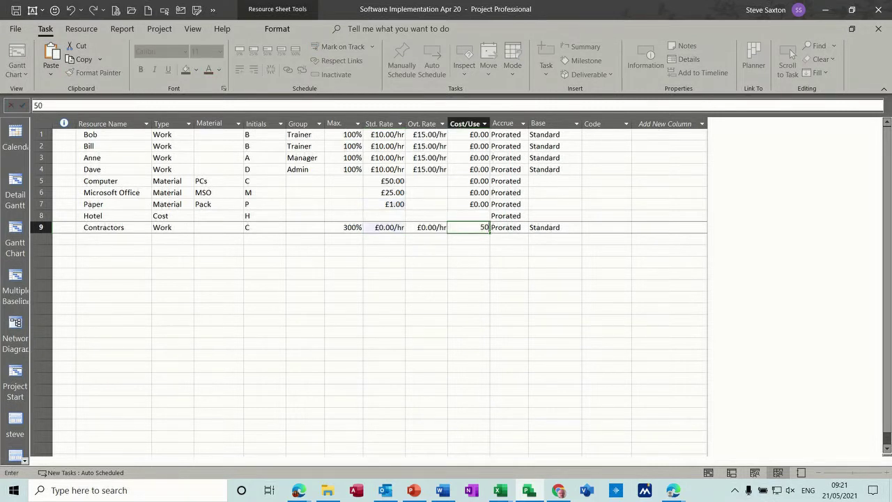
text(0)
click(332, 240)
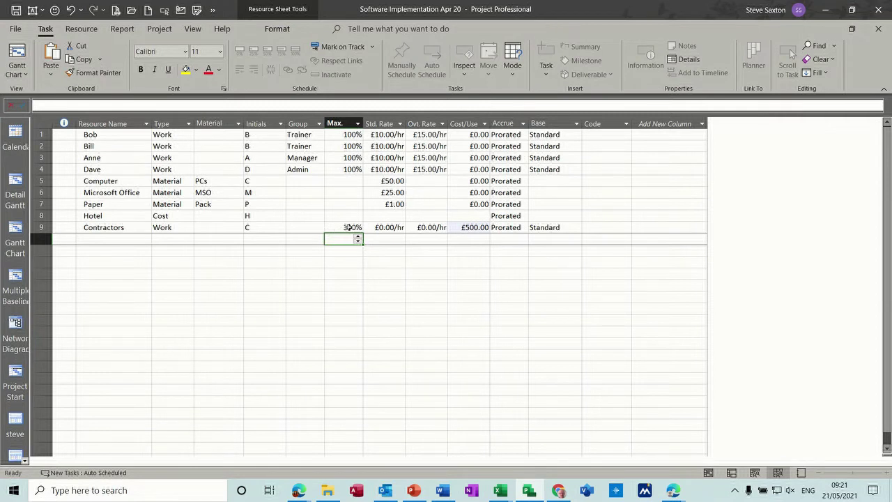
Review the cost accrual choices and the base calendar choices available for the resource in row 1
click(516, 135)
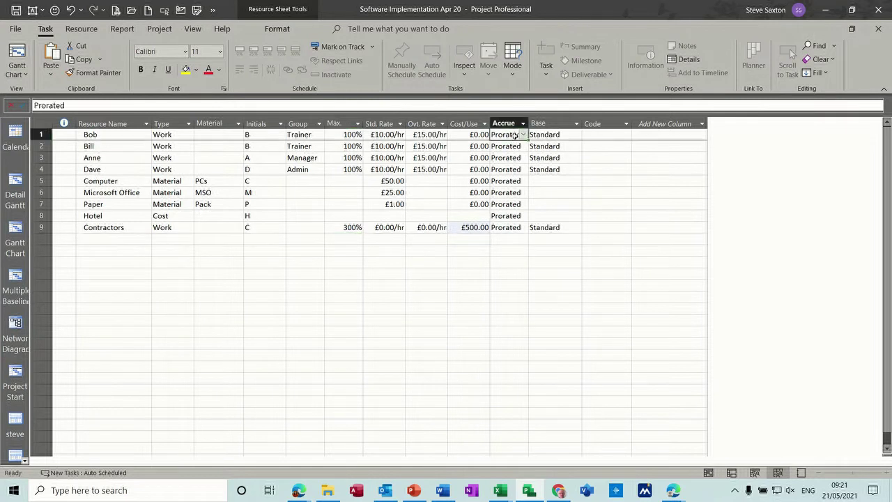
click(523, 135)
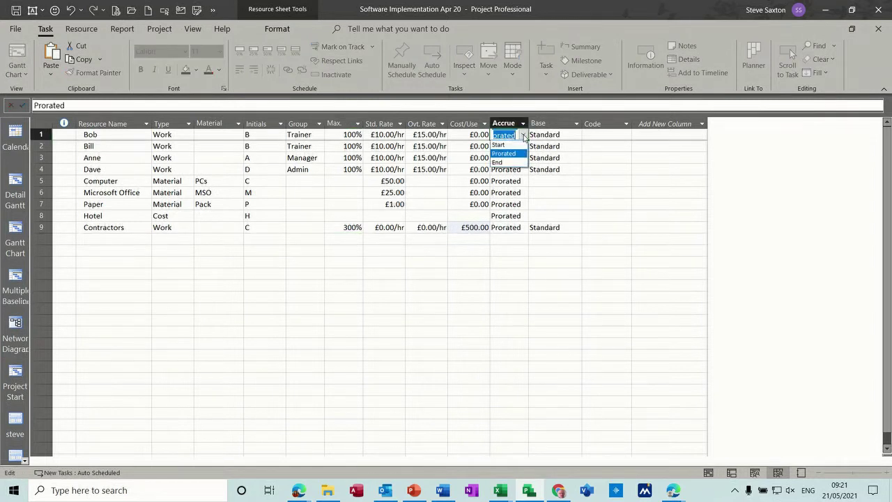
click(511, 154)
click(567, 135)
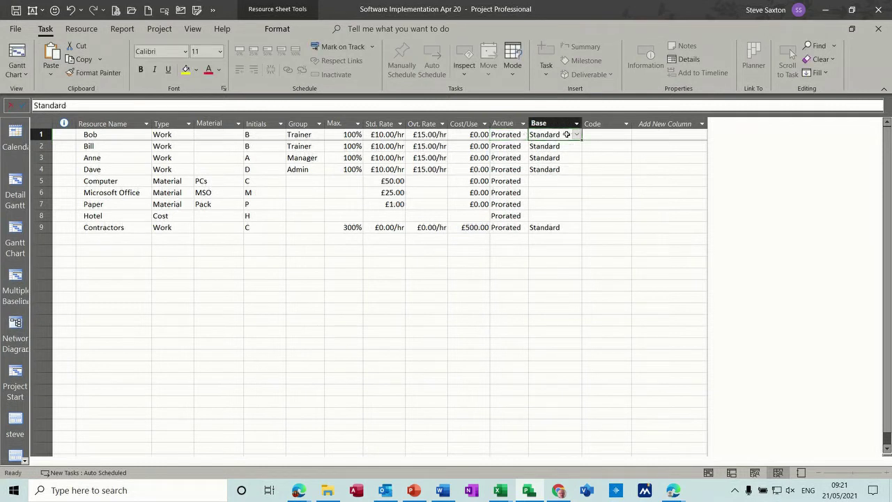
click(577, 136)
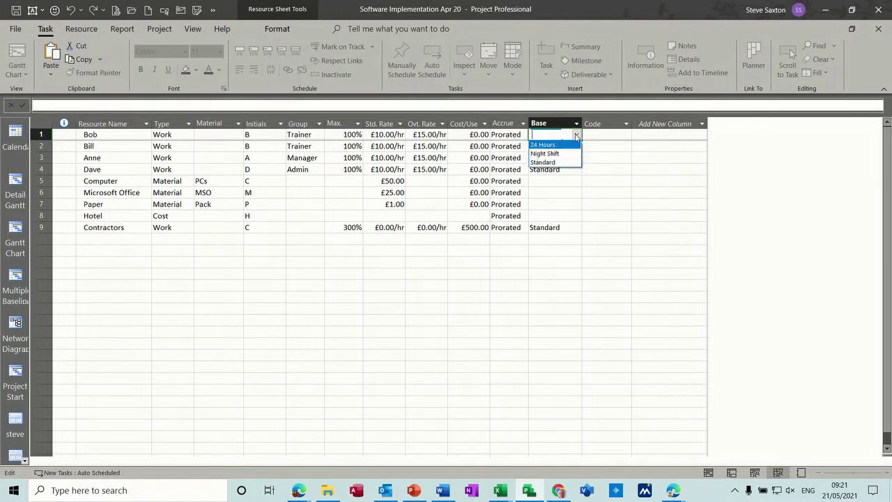
click(576, 135)
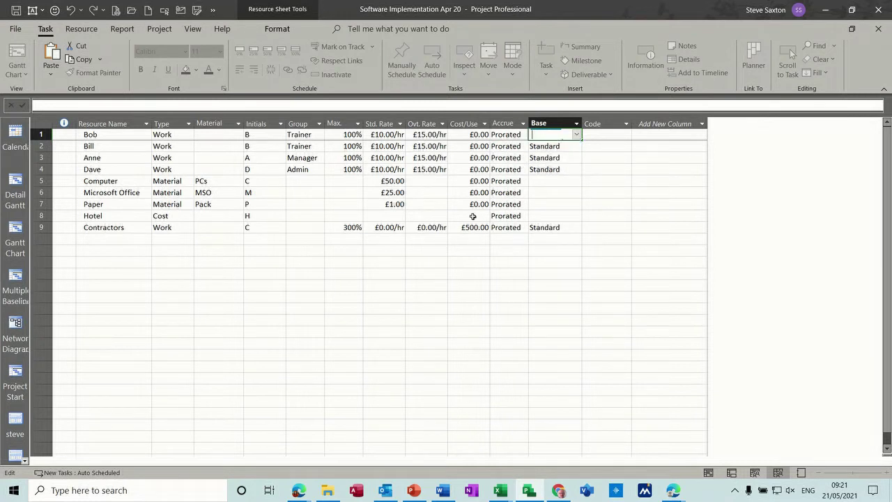
click(443, 310)
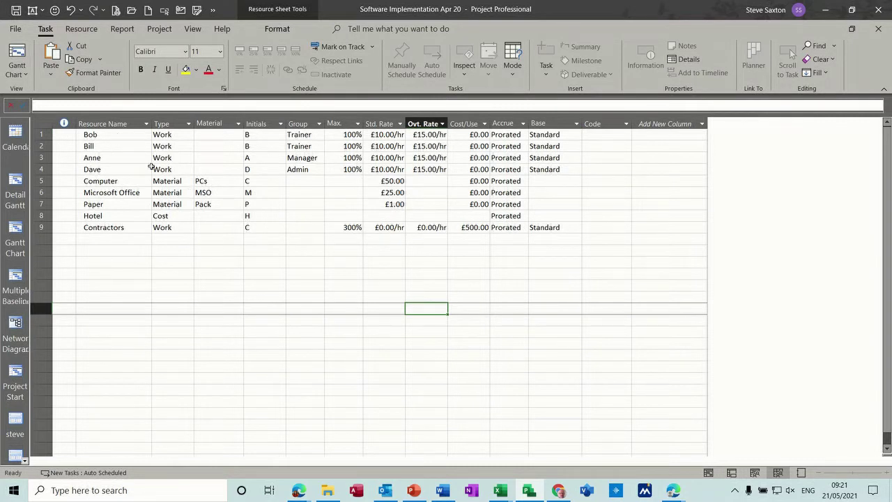
Open the resource information for the row 1 trainer and set its availability to start from 24/05/2021
double_click(119, 136)
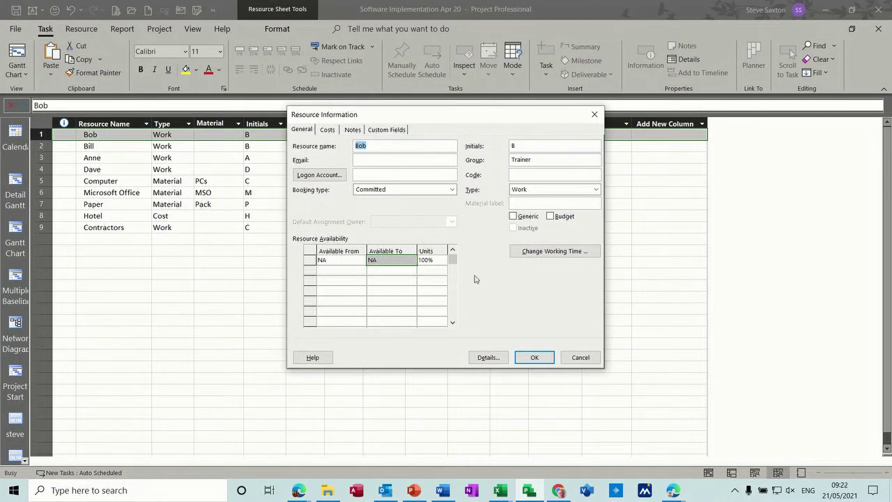
click(344, 262)
click(359, 261)
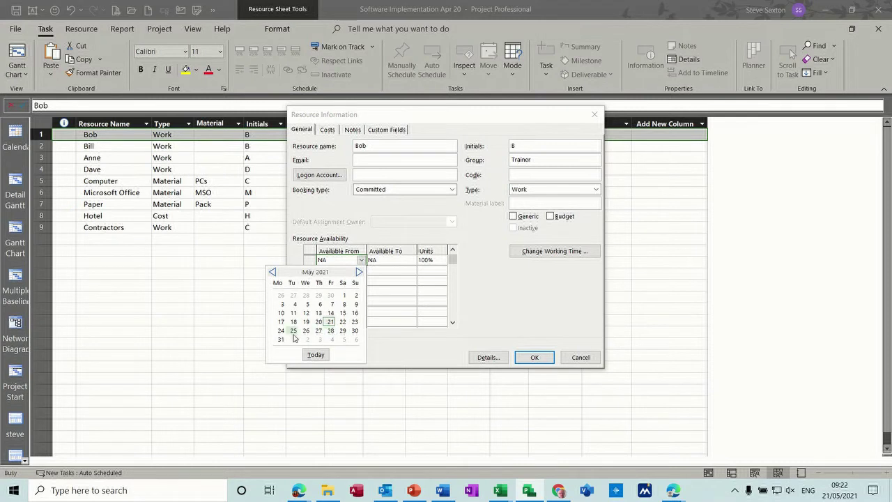
click(281, 331)
click(383, 272)
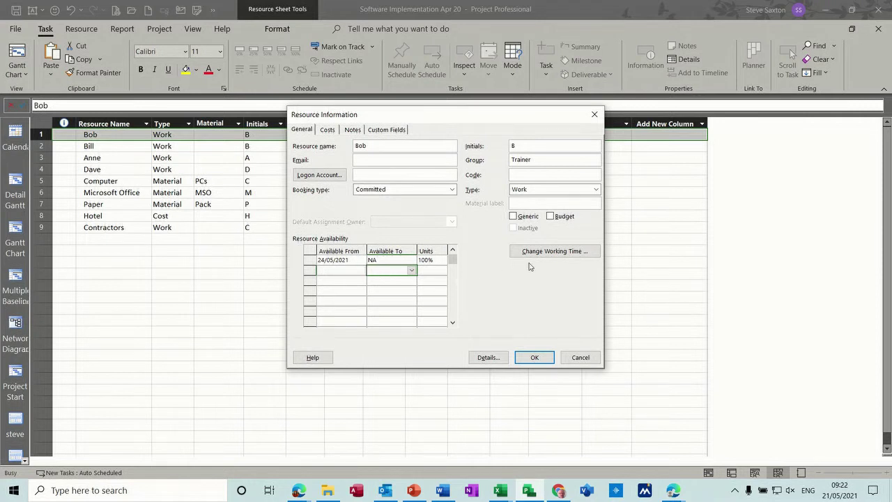
Set Fridays in the row 1 trainer's default work week to specific working times, removing the 13:00 to 17:00 period
click(548, 254)
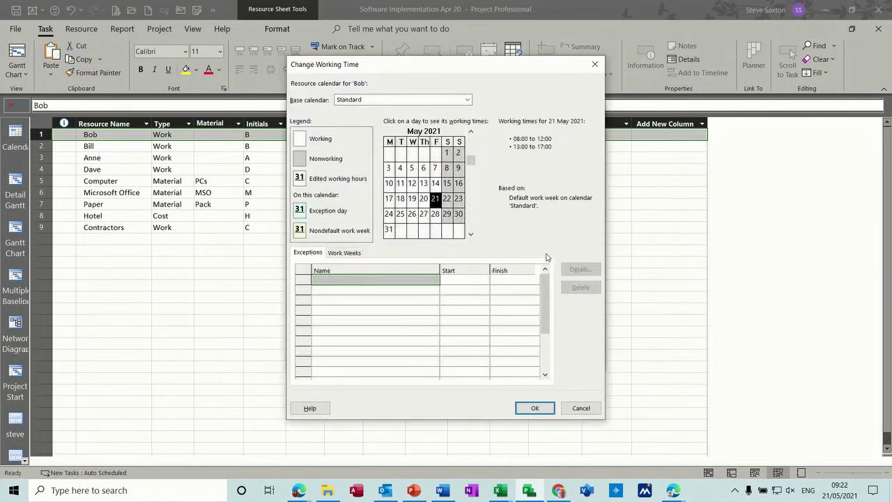
click(341, 253)
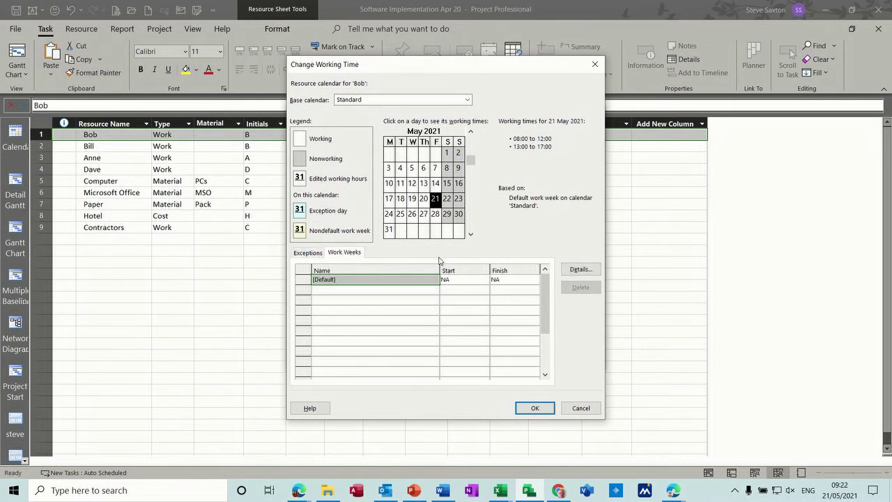
click(579, 270)
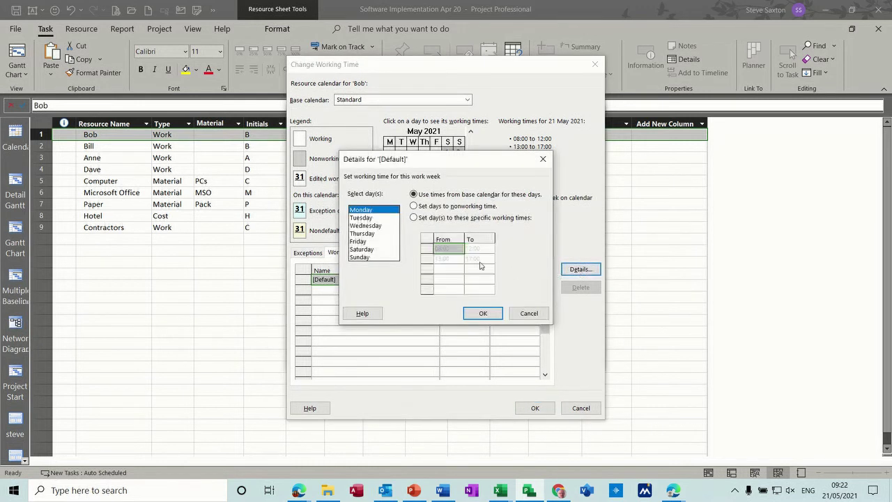
click(358, 243)
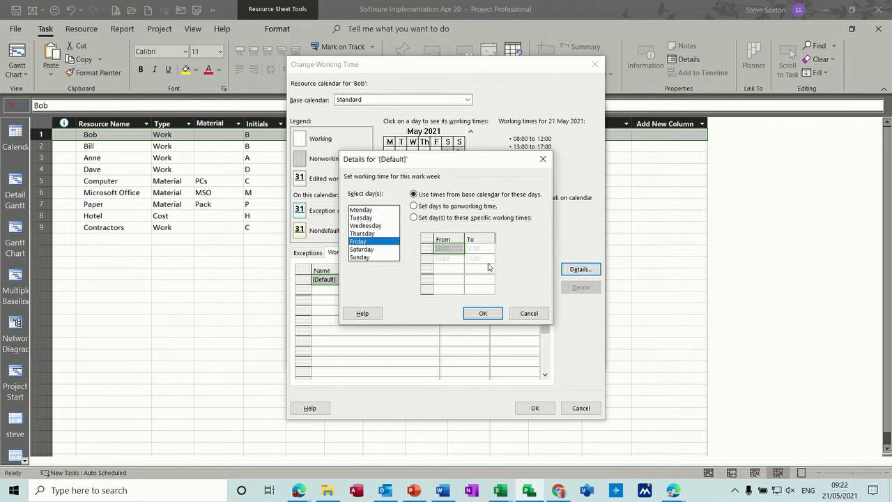
click(414, 218)
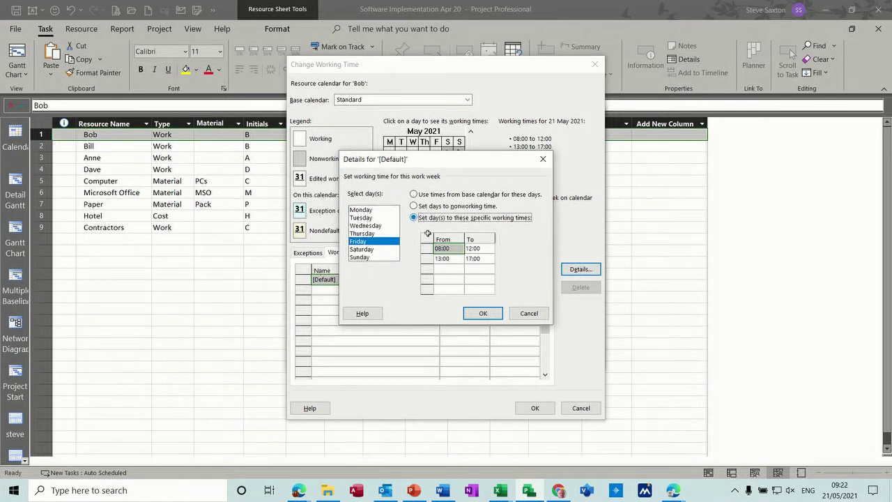
click(426, 259)
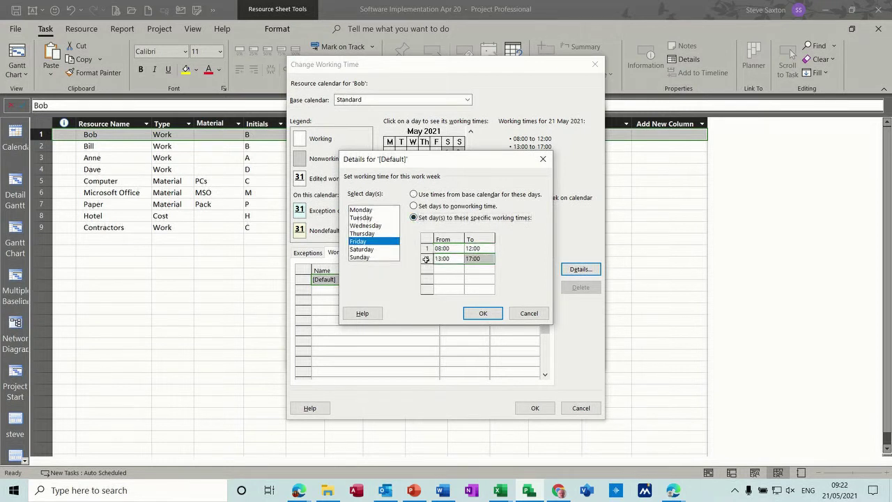
key(Delete)
click(482, 313)
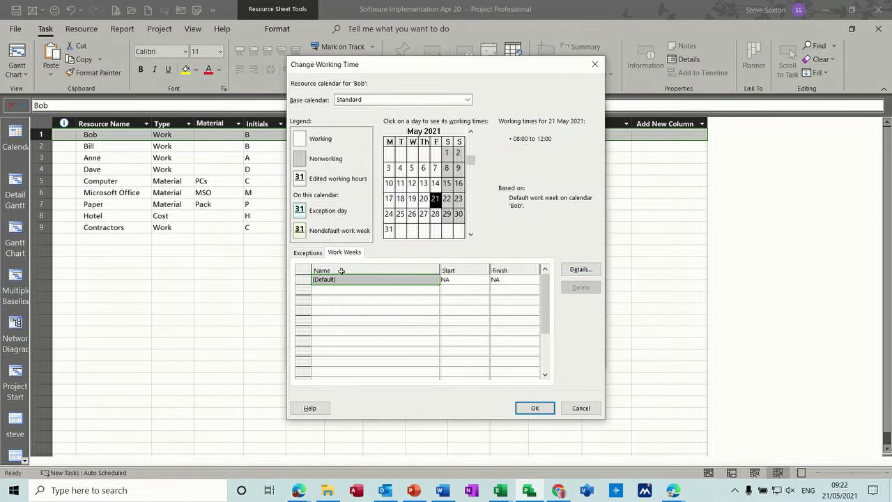
Add a calendar exception named Summer Holiday to the trainer's resource calendar, starting 01/06/2021 and finishing 14/06/2021
click(309, 254)
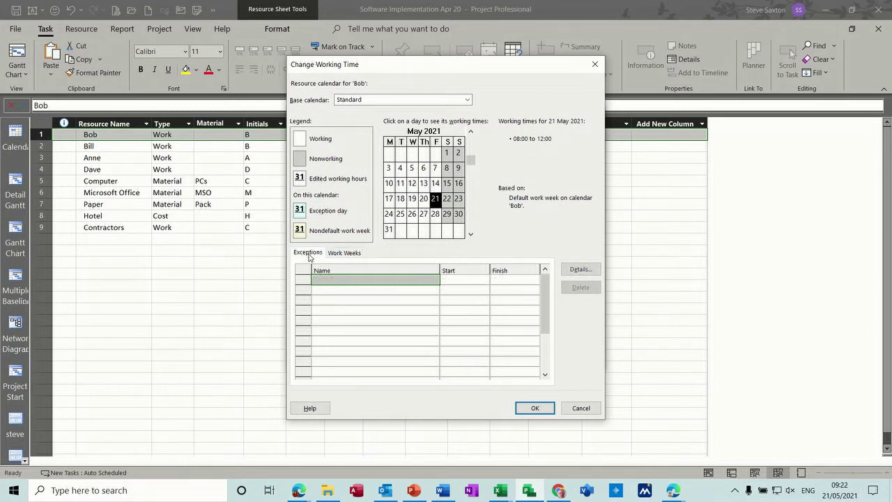
click(332, 280)
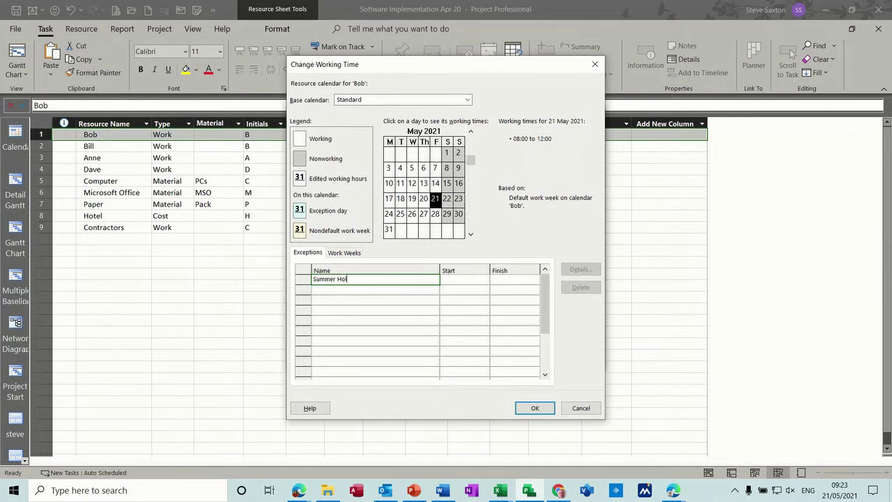
key(BackSpace)
text(ay)
click(456, 281)
click(485, 280)
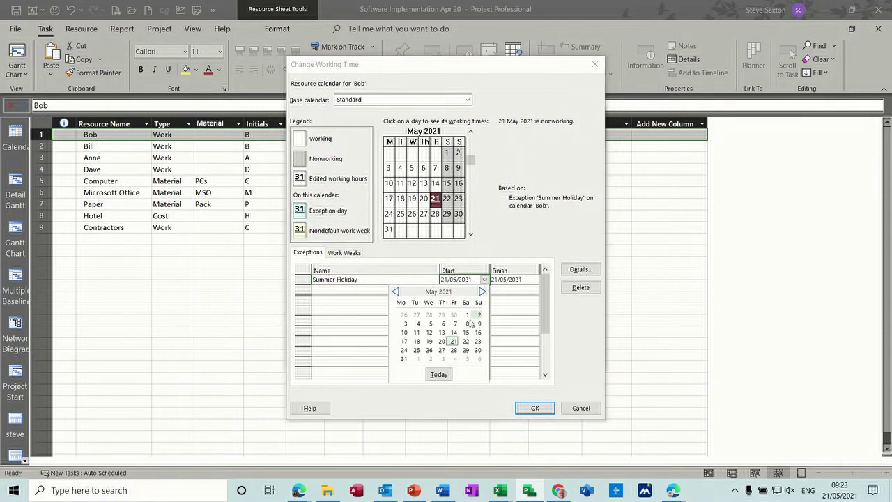
click(418, 359)
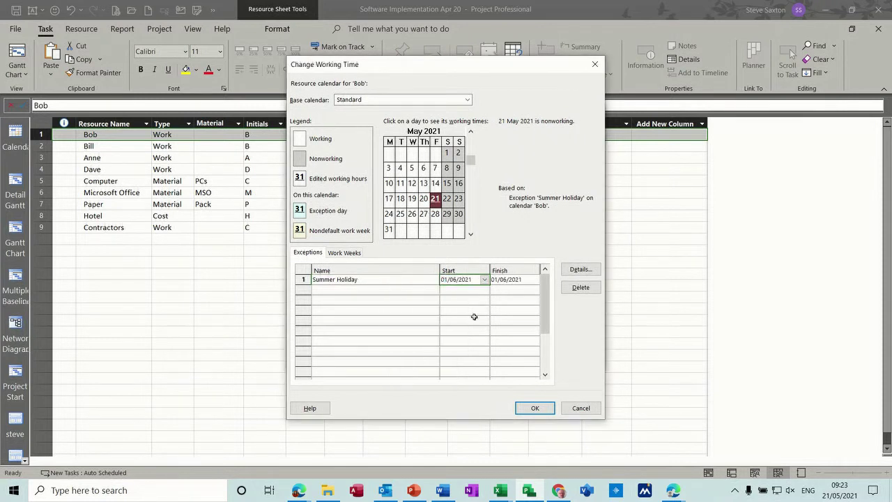
click(521, 280)
click(535, 279)
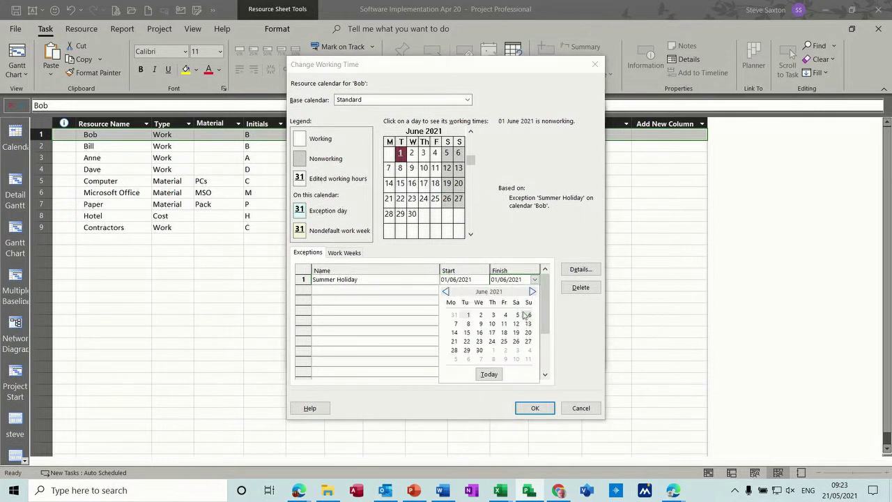
click(454, 331)
click(455, 289)
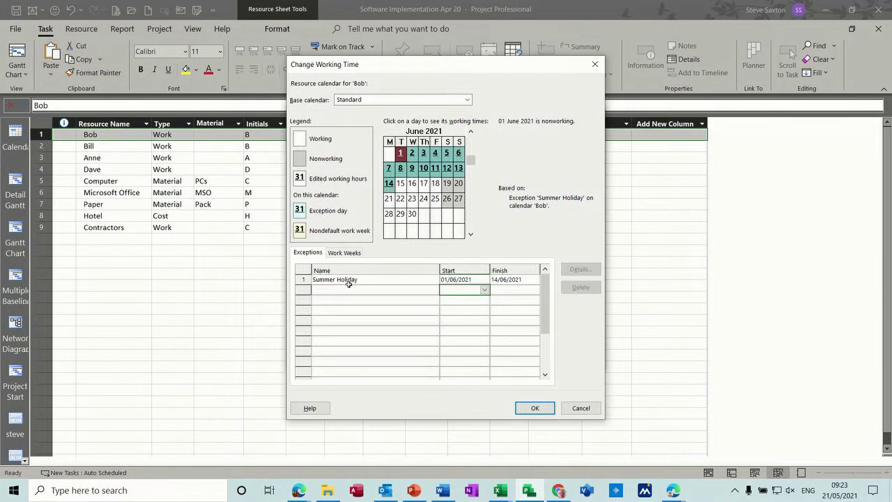
Check the trainer's working times for 18 and 17 June 2021 and accept the working time changes
click(436, 186)
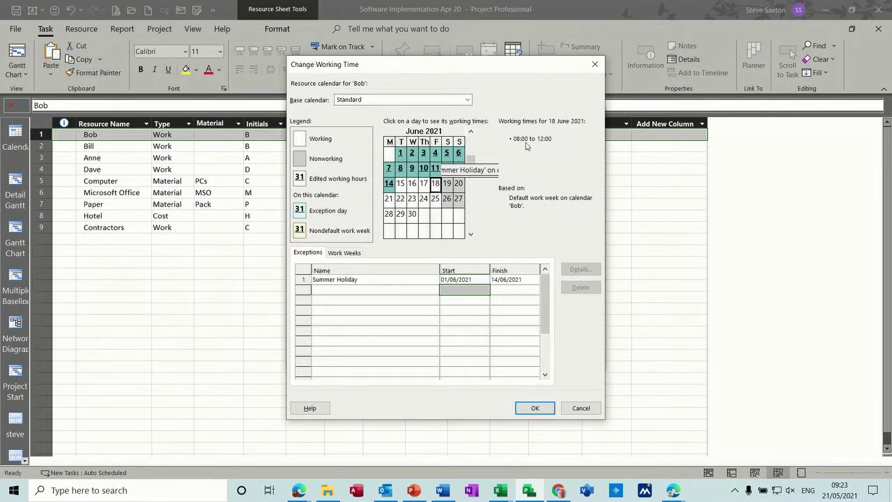
click(424, 185)
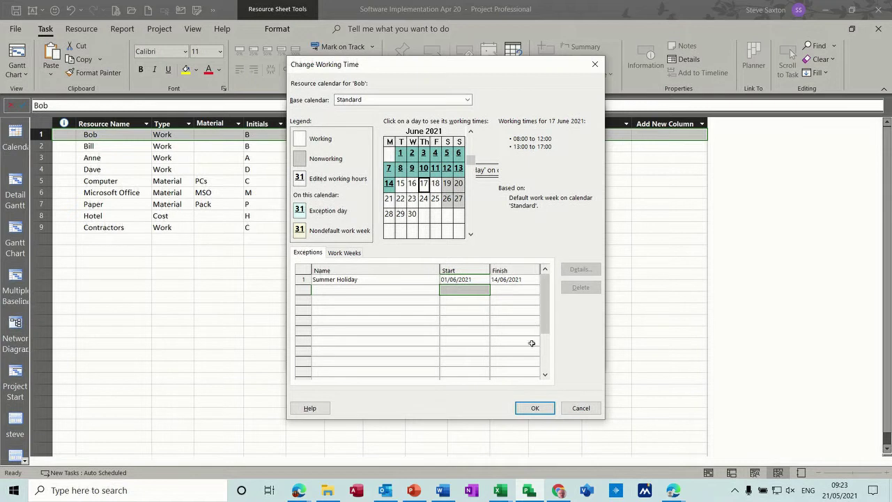
click(534, 409)
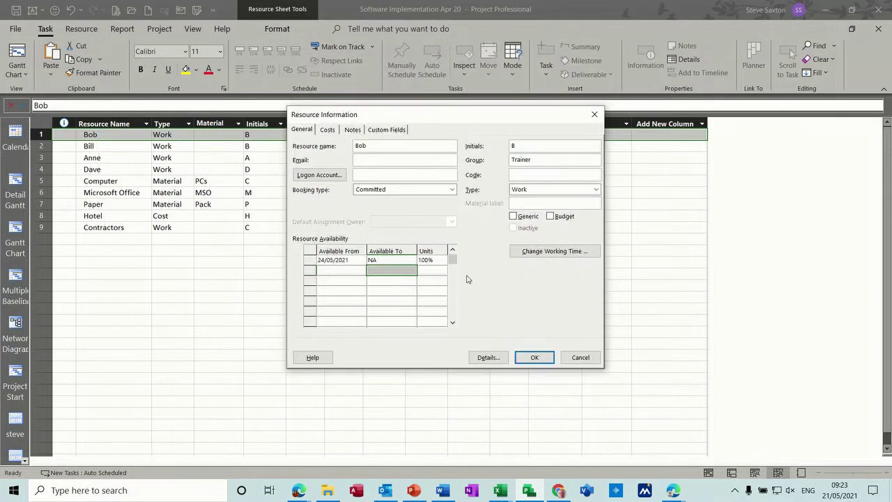
Add a rate to the trainer's default cost rate table, effective 21/06/21, with £12.00/h standard and £17.00/h overtime
click(329, 132)
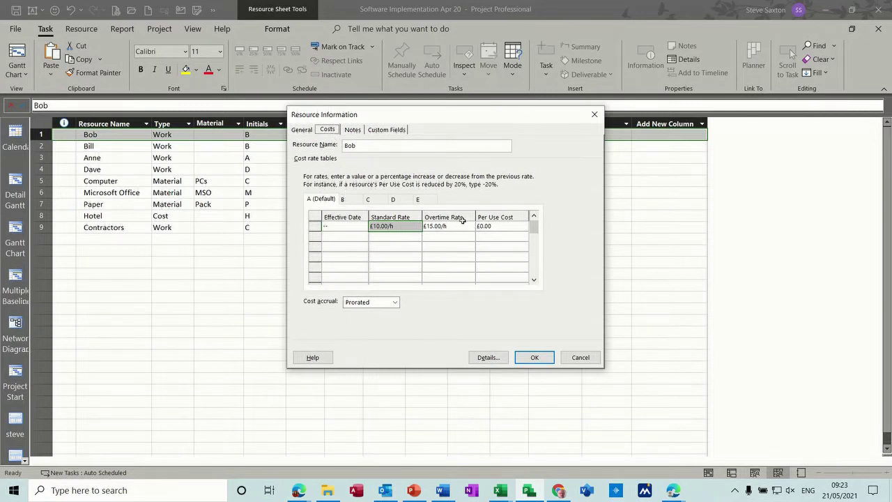
drag(443, 119, 426, 189)
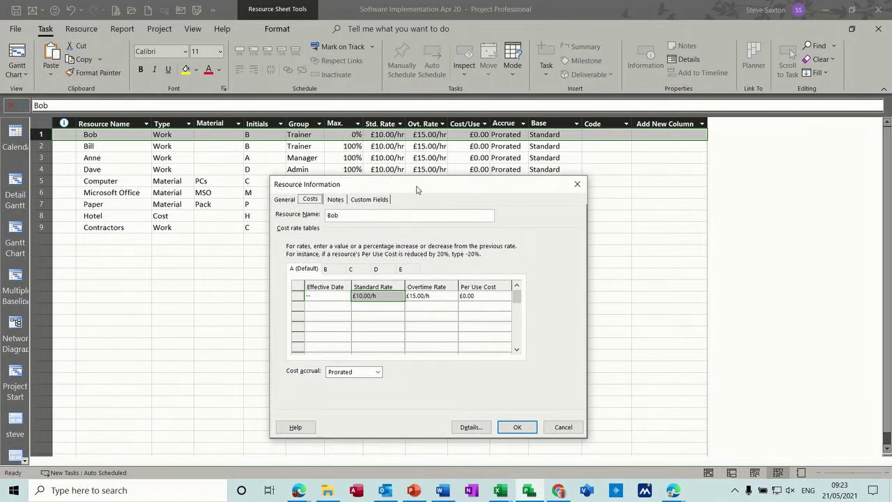
drag(423, 187, 431, 133)
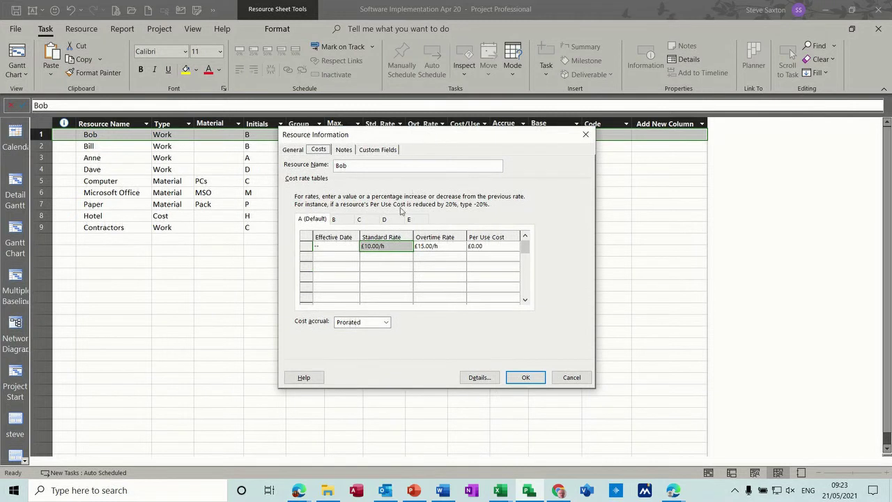
click(338, 258)
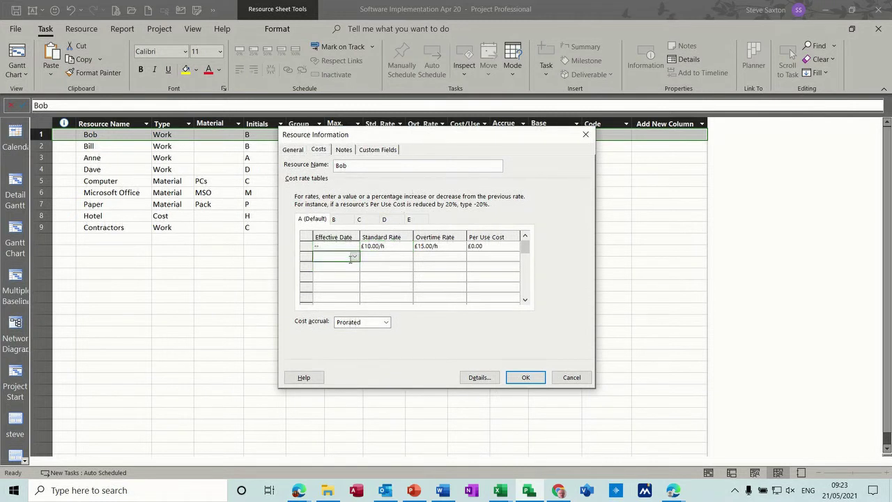
click(354, 258)
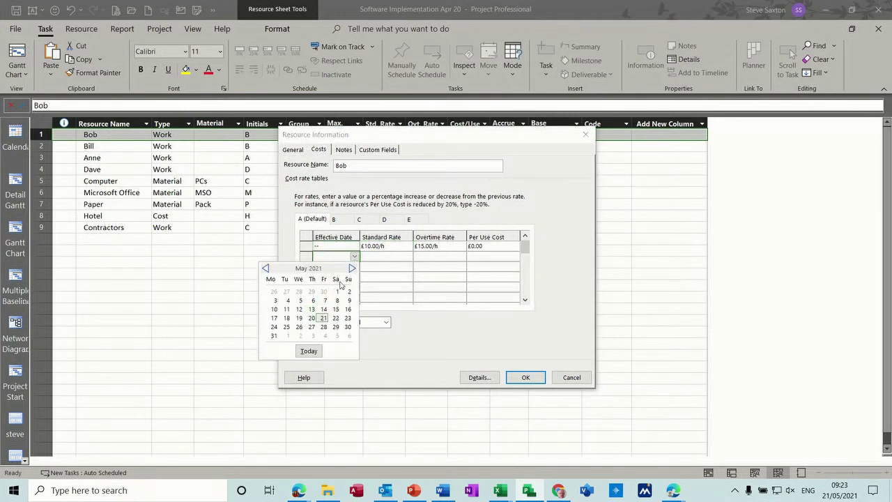
click(352, 269)
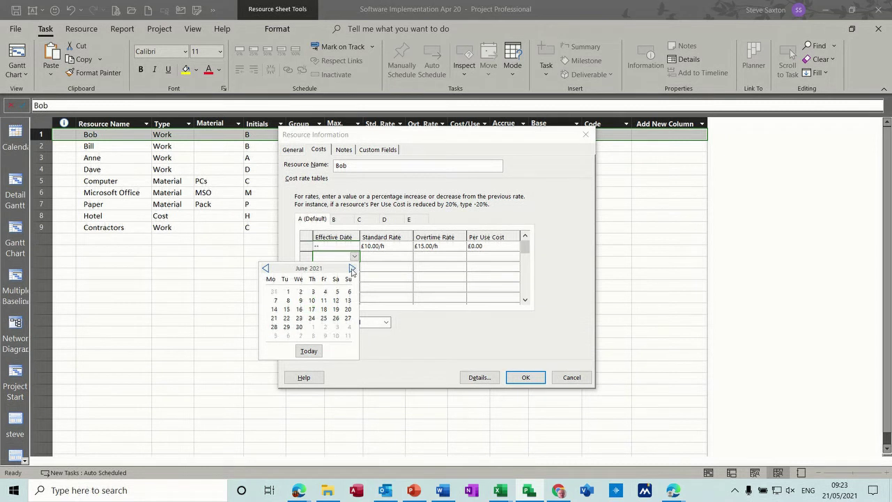
click(274, 319)
click(383, 258)
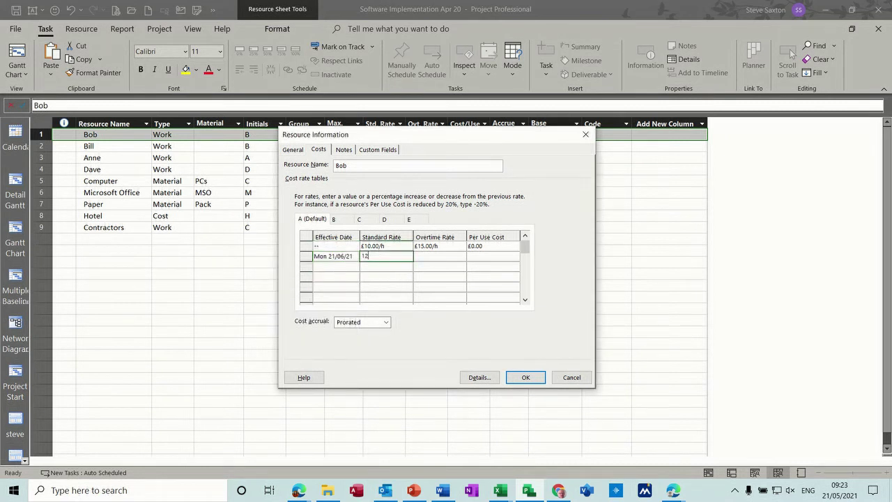
click(433, 258)
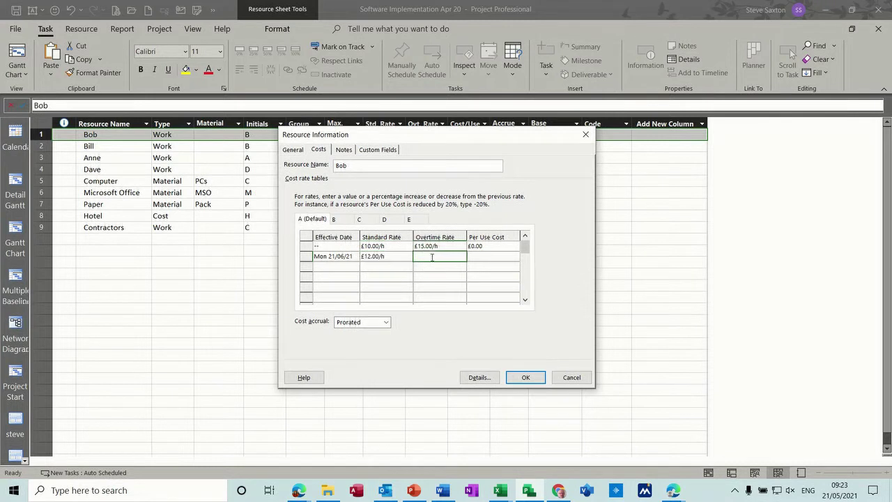
click(371, 266)
Add another rate to cost rate table A, effective 28/06/21, with £10.00/h standard and £15.00/h overtime
click(337, 266)
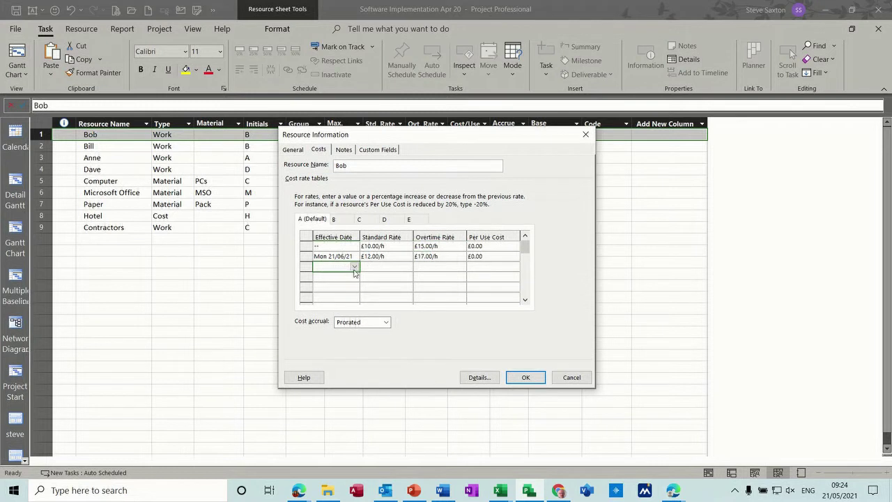
click(354, 267)
click(353, 279)
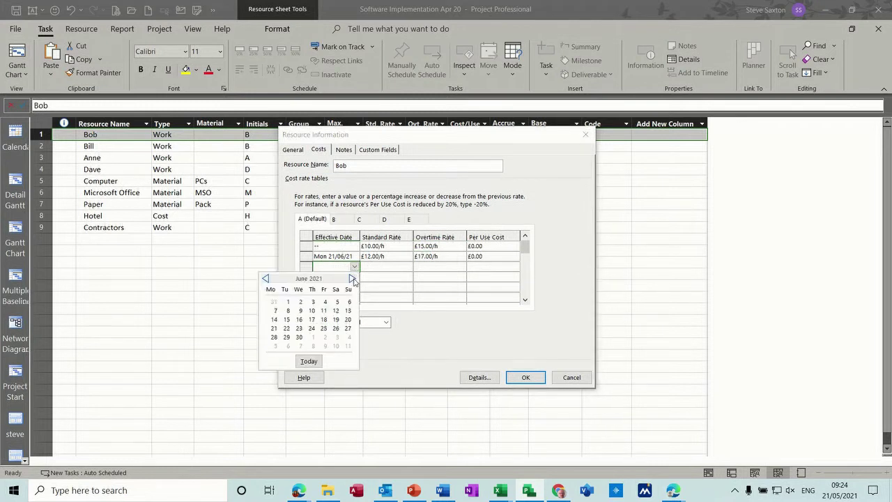
click(274, 336)
click(392, 267)
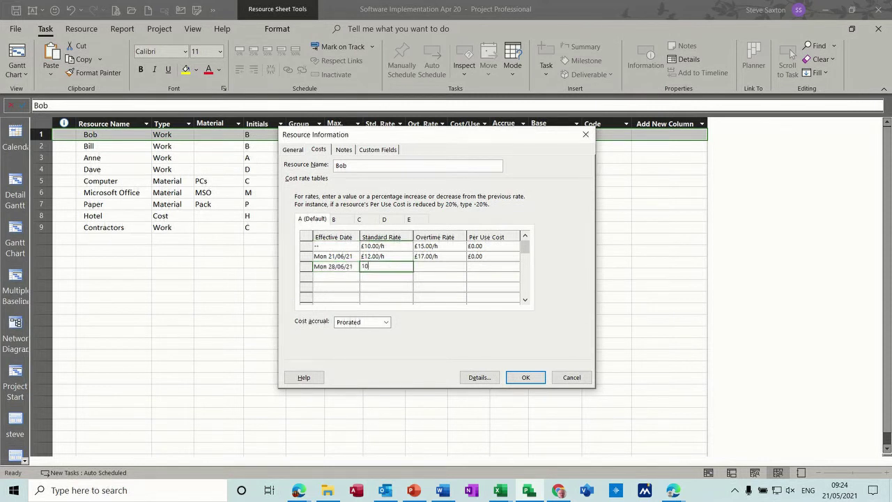
click(442, 267)
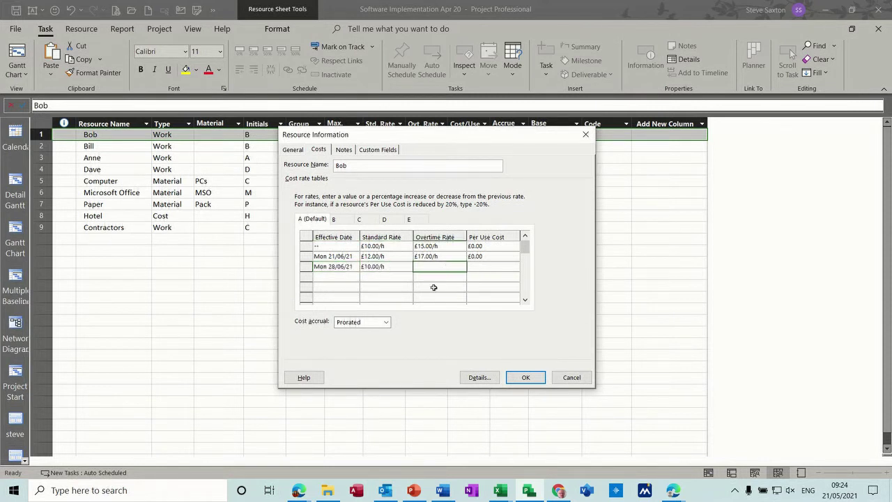
click(376, 276)
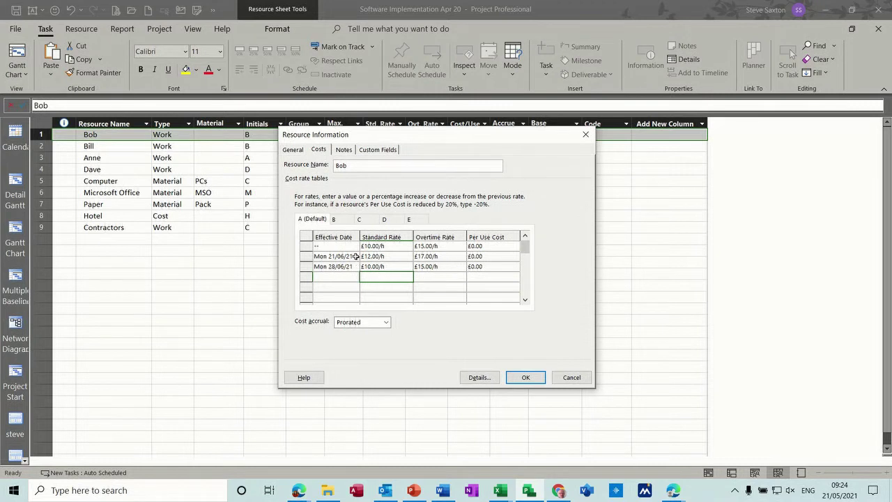
Examine the trainer's cost rate tables A to E, comparing the default table A with the alternative table B
mouse_move(526, 252)
mouse_down()
mouse_move(527, 301)
mouse_move(525, 242)
mouse_up()
click(342, 222)
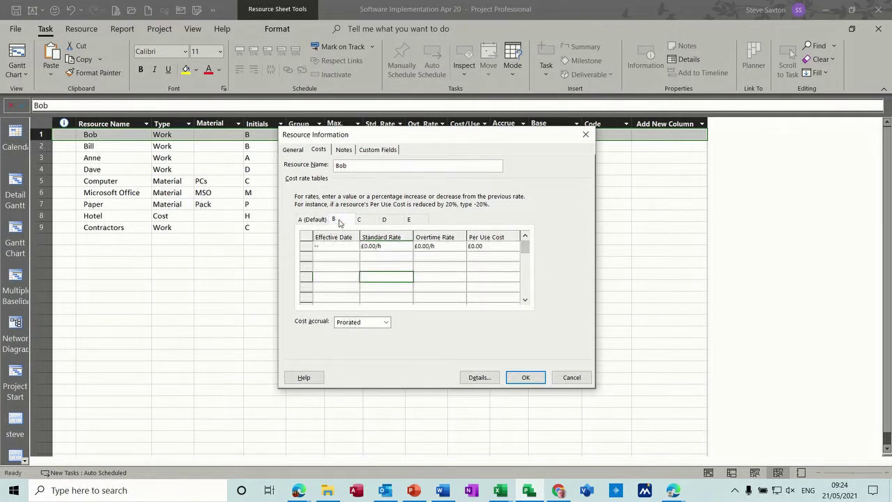
click(366, 222)
click(385, 222)
click(418, 221)
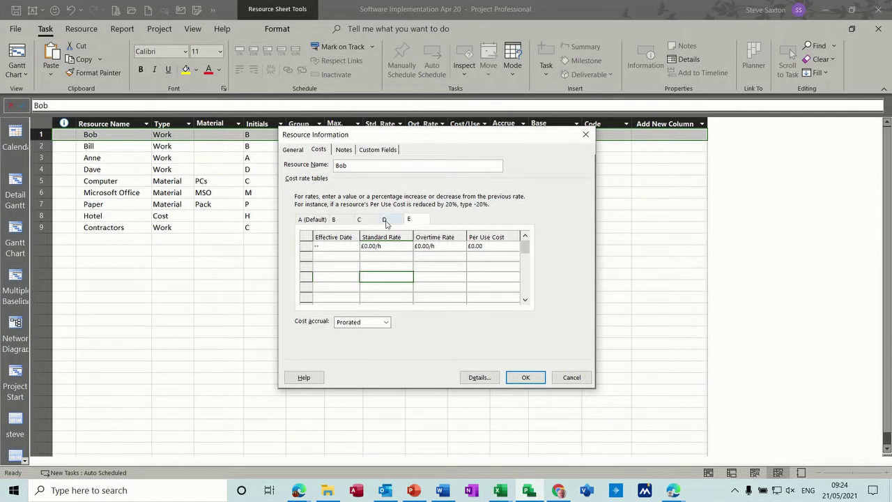
click(318, 222)
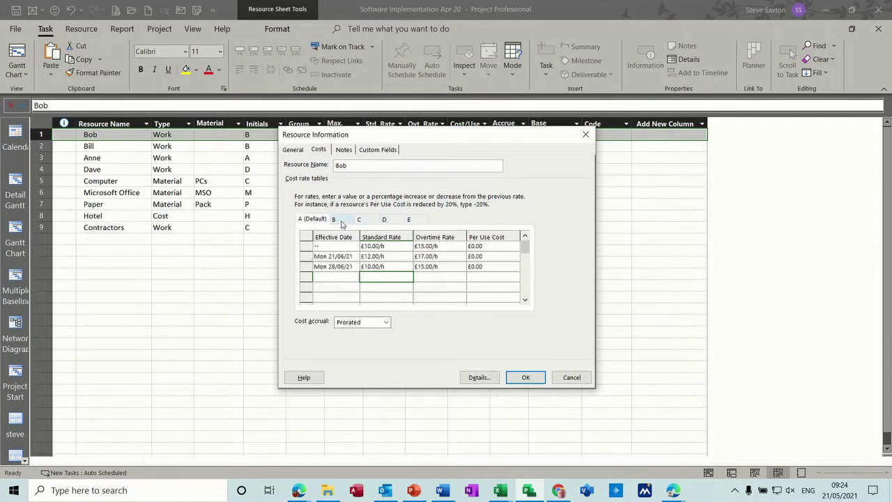
click(342, 221)
click(312, 222)
click(334, 221)
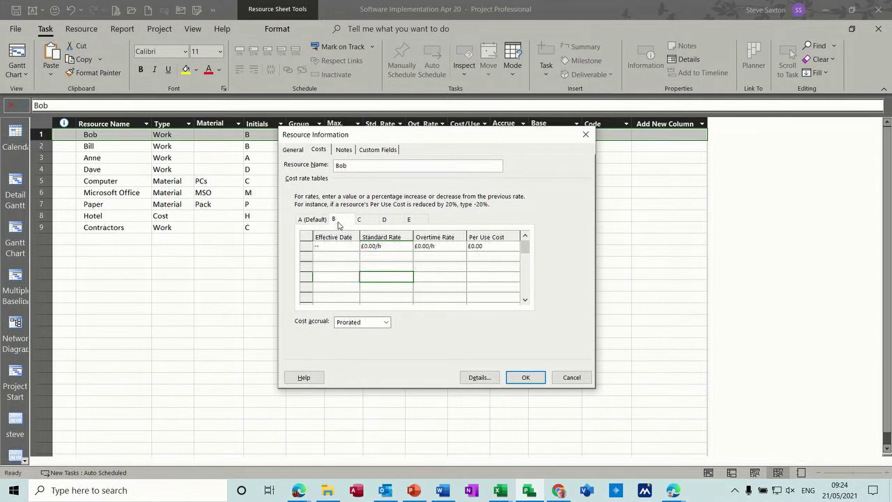
click(315, 222)
click(340, 222)
click(314, 221)
click(339, 222)
Try embedding the existing file exercise three.mp4 as an icon in the trainer's notes, and delete it again
click(344, 151)
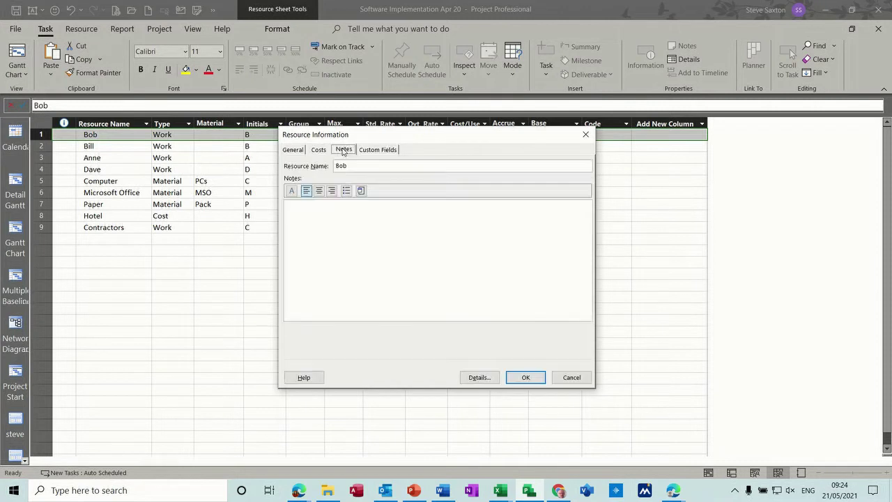
click(309, 210)
click(361, 191)
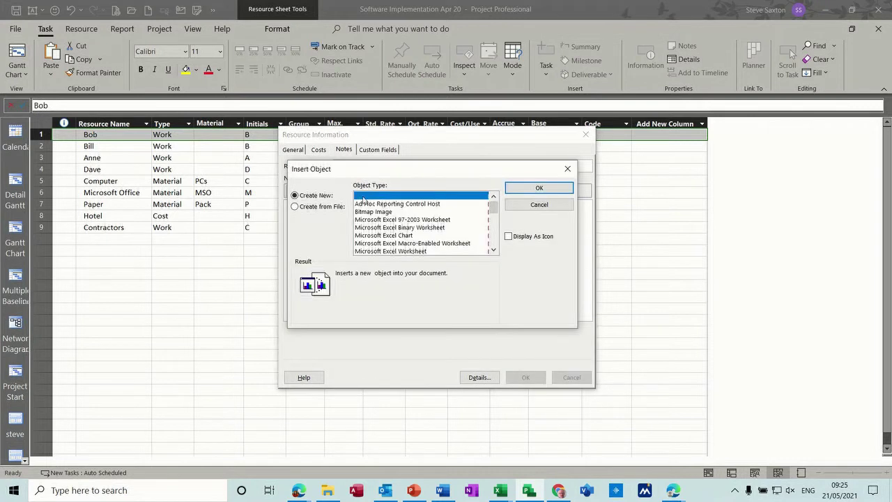
click(315, 211)
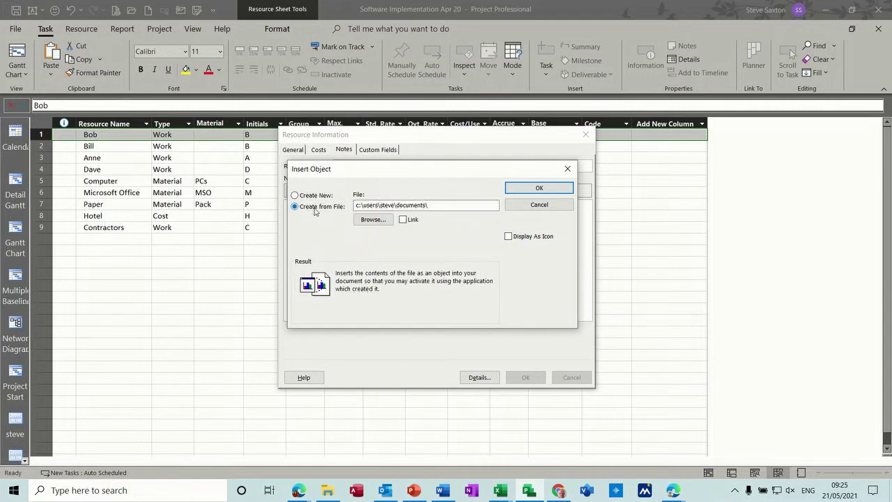
click(374, 220)
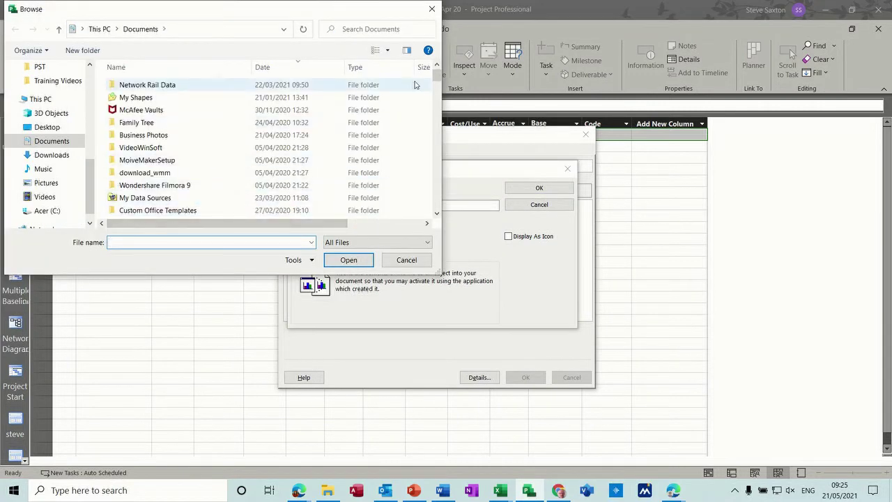
drag(437, 80, 438, 94)
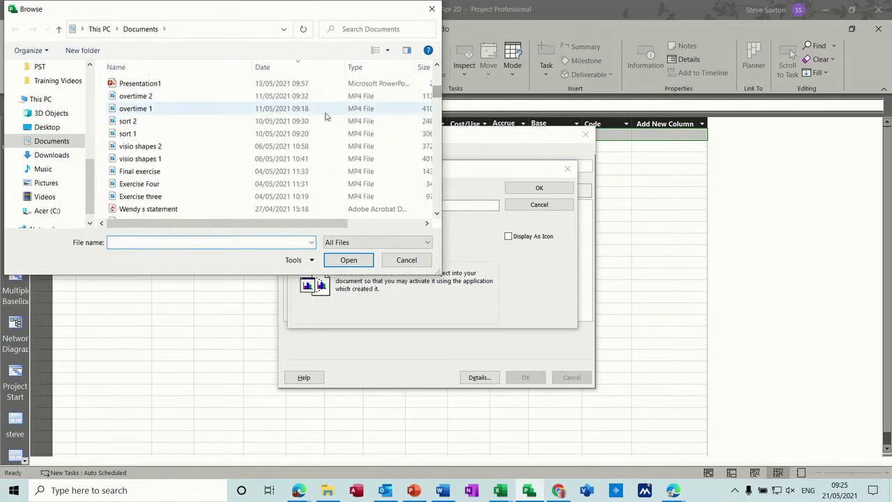
double_click(163, 197)
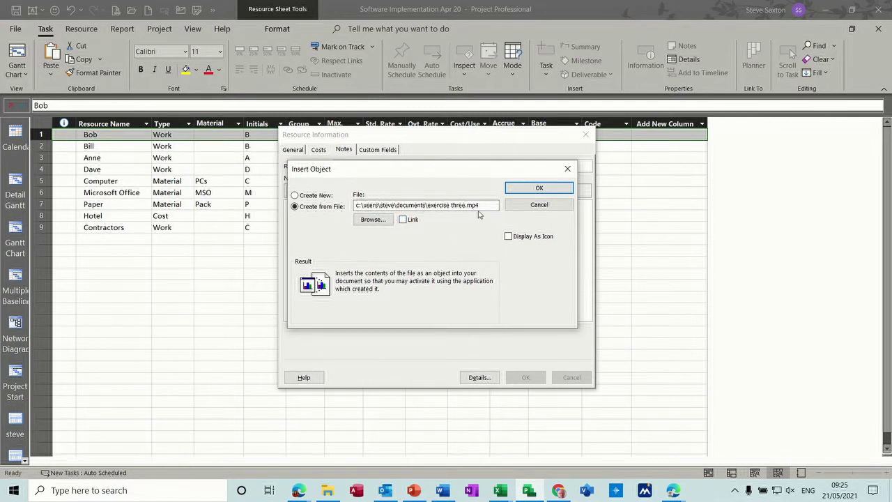
click(509, 236)
click(534, 188)
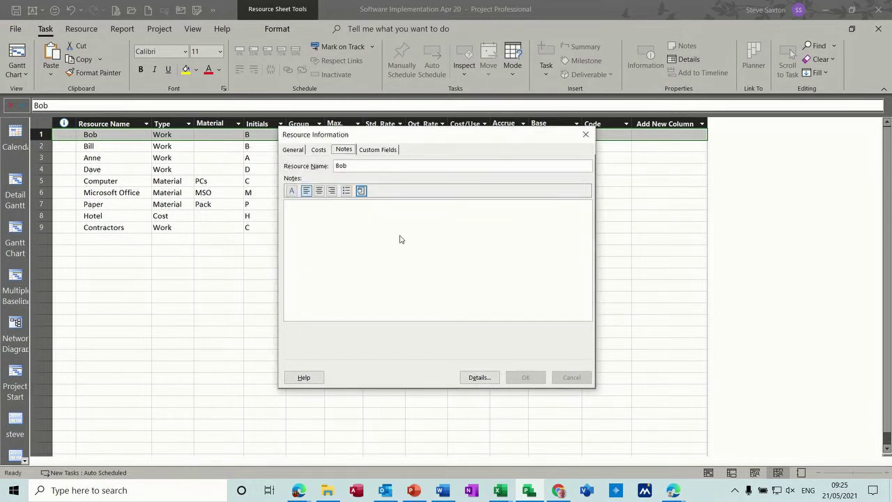
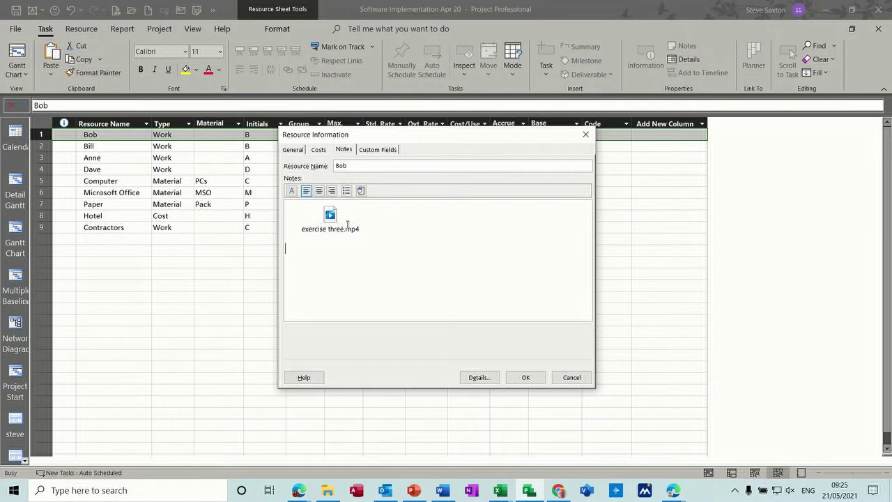
key(Delete)
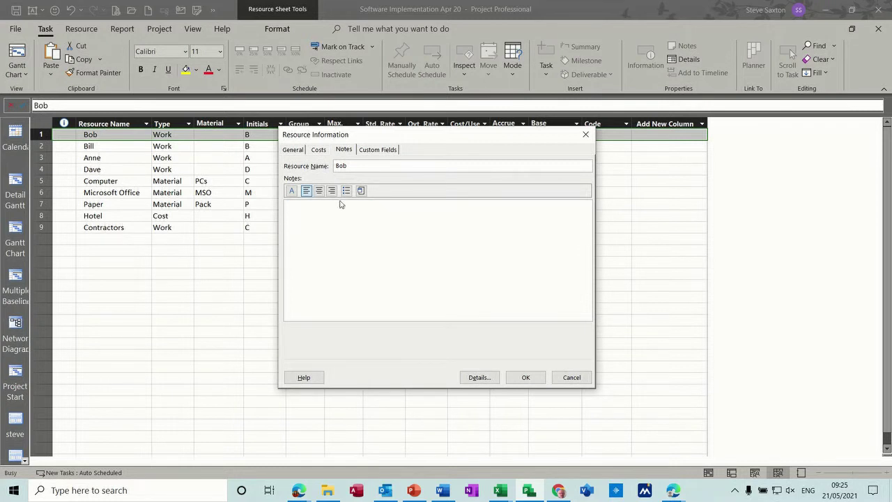
Add the heading Video to the trainer's notes and embed the existing file sort 2.mp4 beneath it, displayed as an icon
text(Video)
click(360, 190)
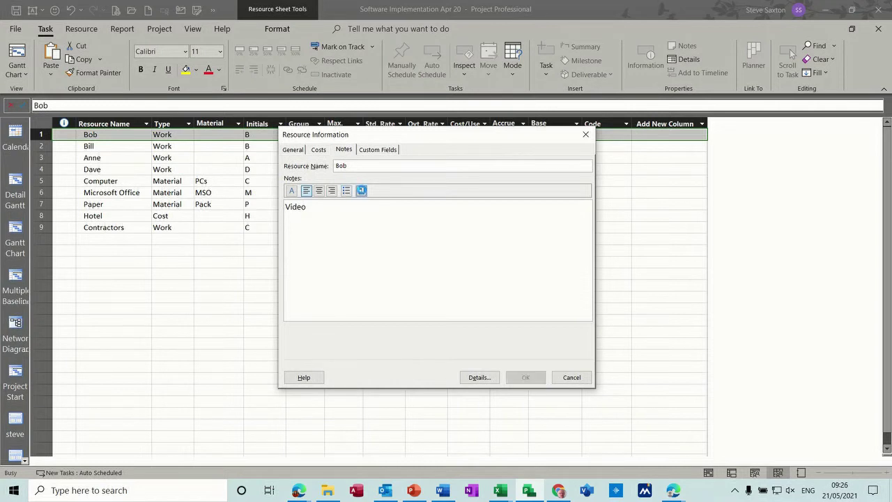
click(321, 207)
click(373, 223)
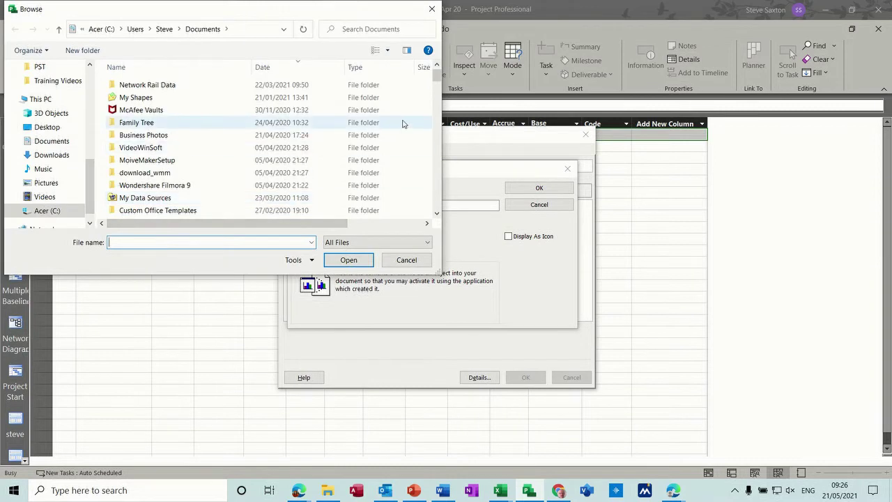
scroll(440, 86, down, 1)
scroll(440, 86, down, 3)
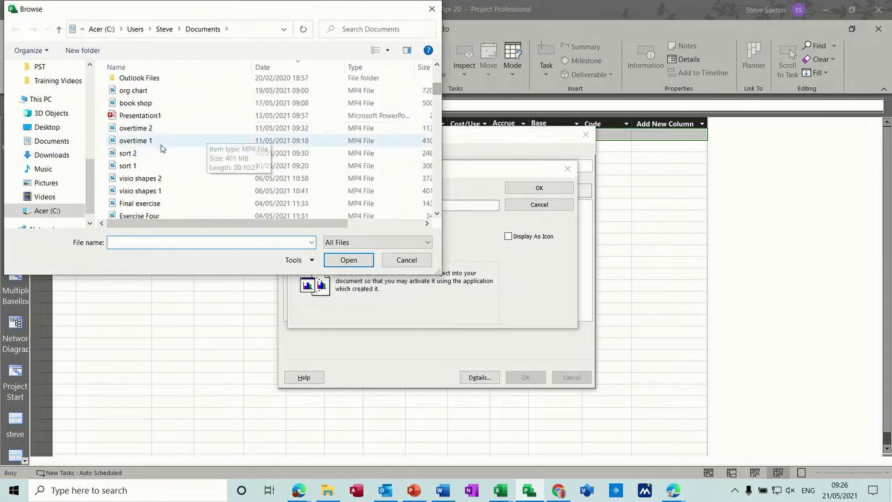
double_click(128, 153)
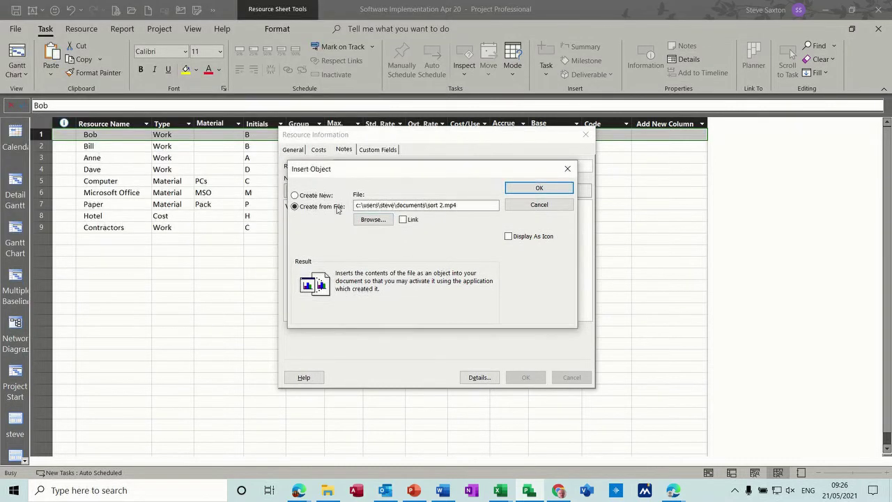
click(508, 236)
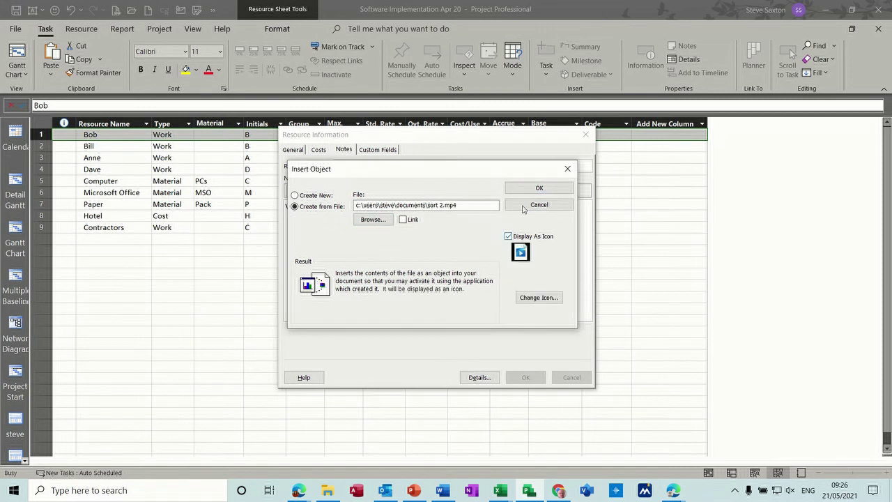
click(534, 190)
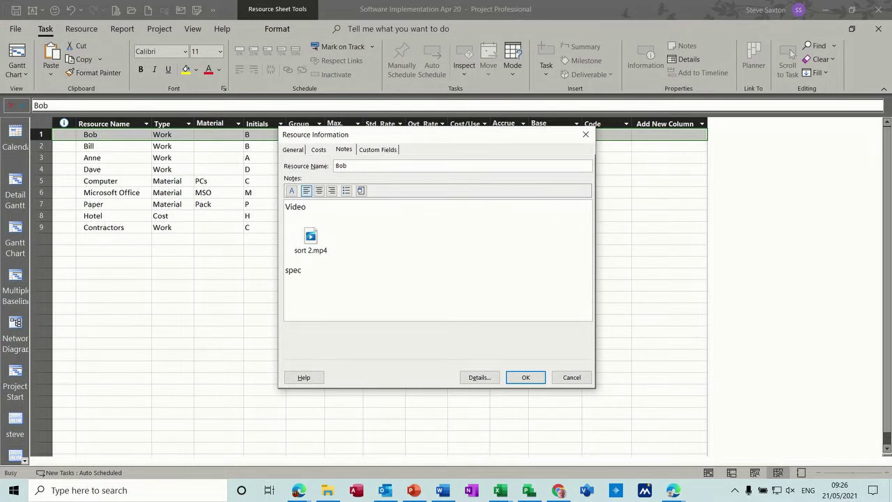
Add the heading spec below the video in the notes and embed the statement PDF from Documents beneath it, displayed as an icon
key(Return)
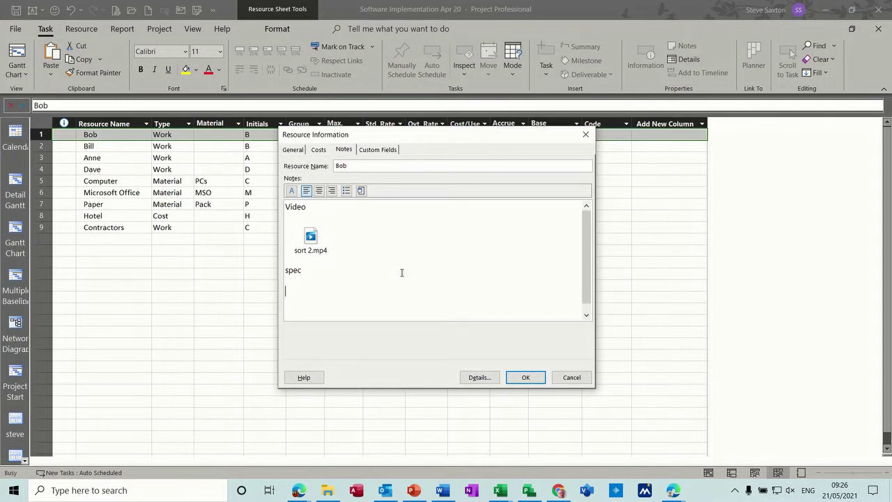
click(361, 190)
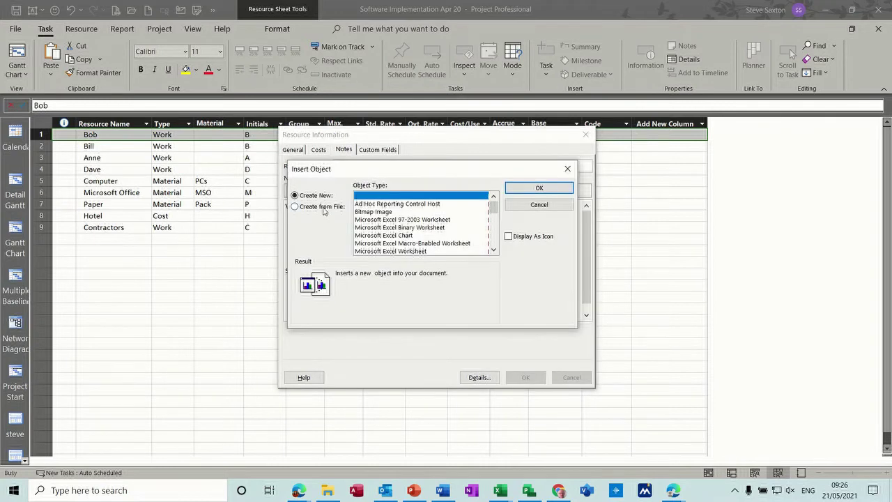
click(324, 210)
click(370, 220)
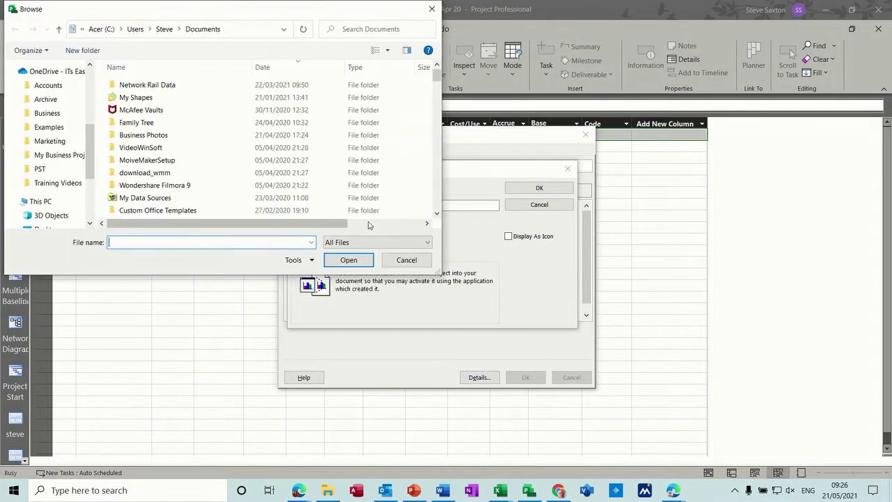
drag(437, 75, 437, 93)
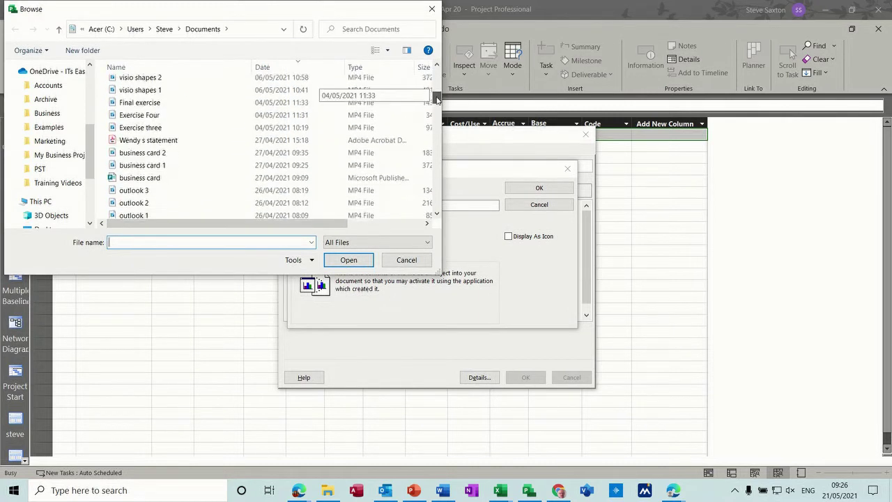
double_click(172, 144)
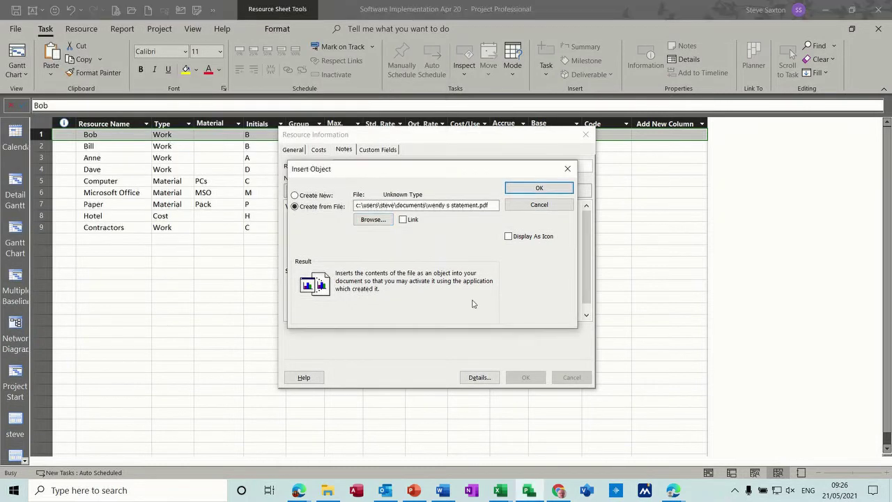
click(509, 237)
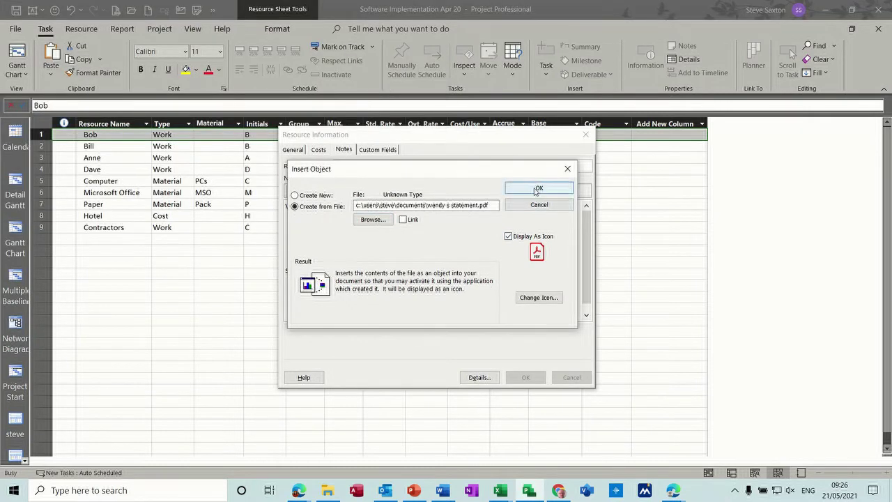
click(539, 187)
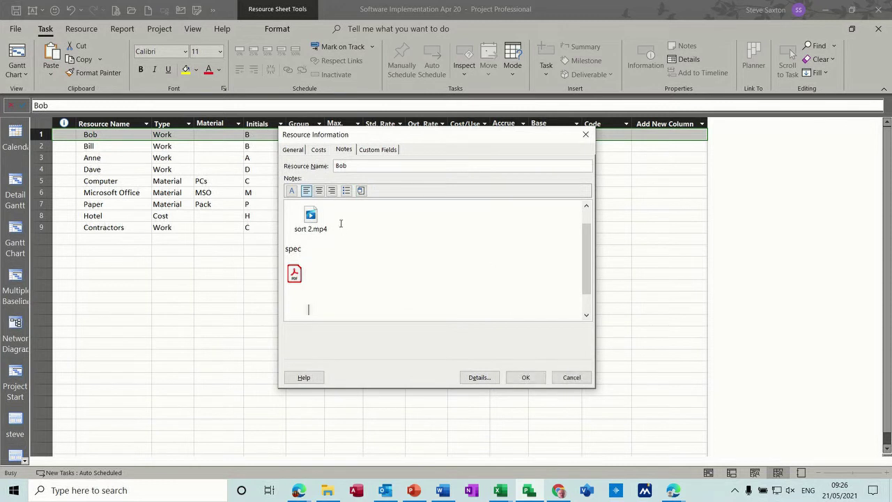
Review the trainer's notes and custom fields, and accept the resource information changes
drag(589, 271, 586, 239)
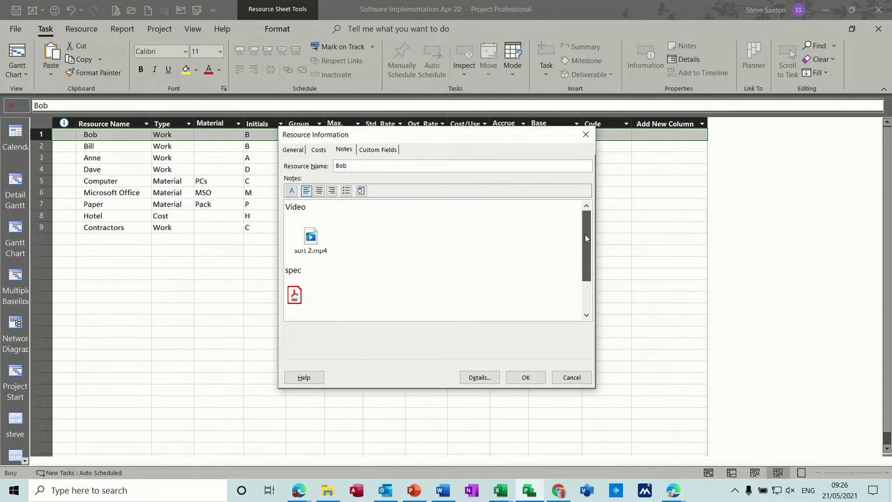
mouse_move(586, 238)
mouse_down()
mouse_move(588, 293)
mouse_move(588, 242)
mouse_up()
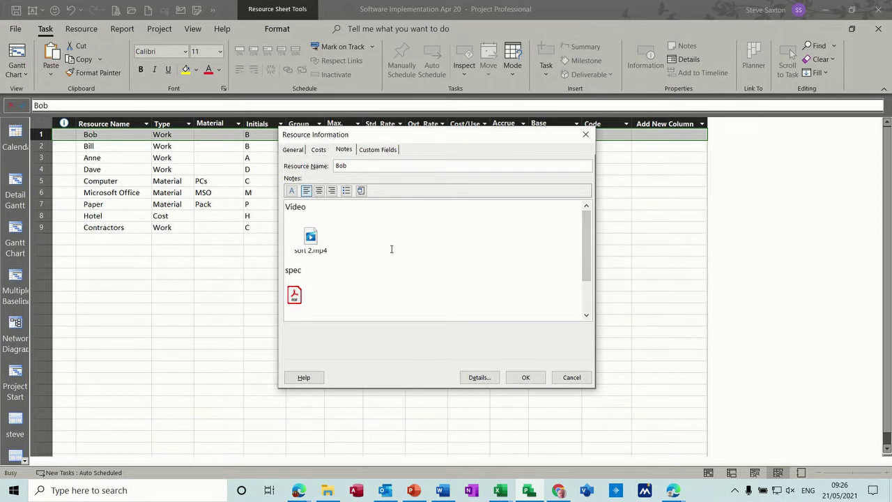
click(377, 151)
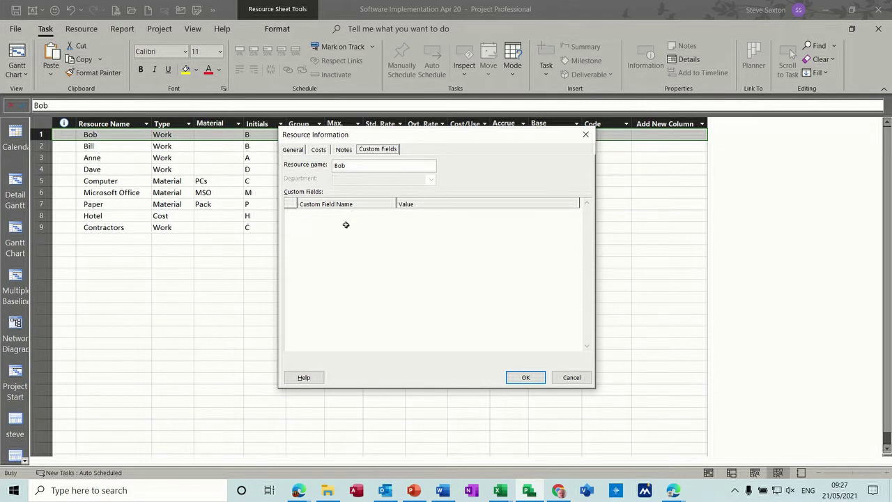
click(526, 377)
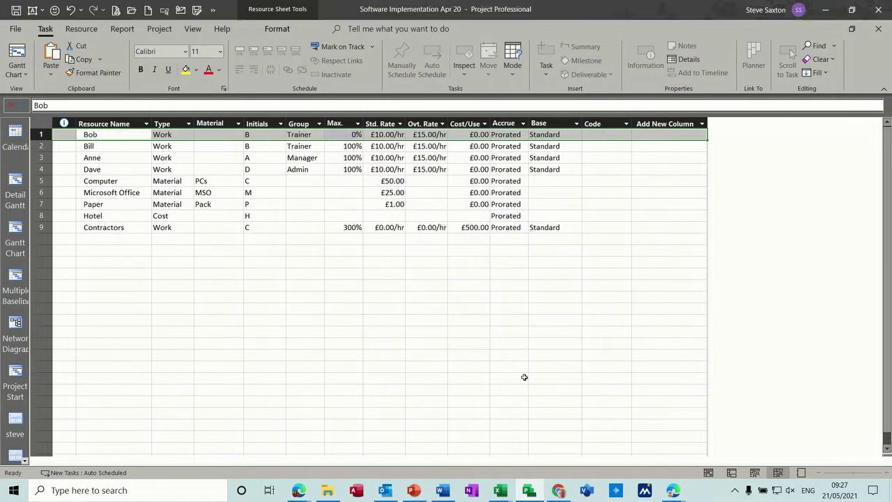
click(127, 134)
key(F2)
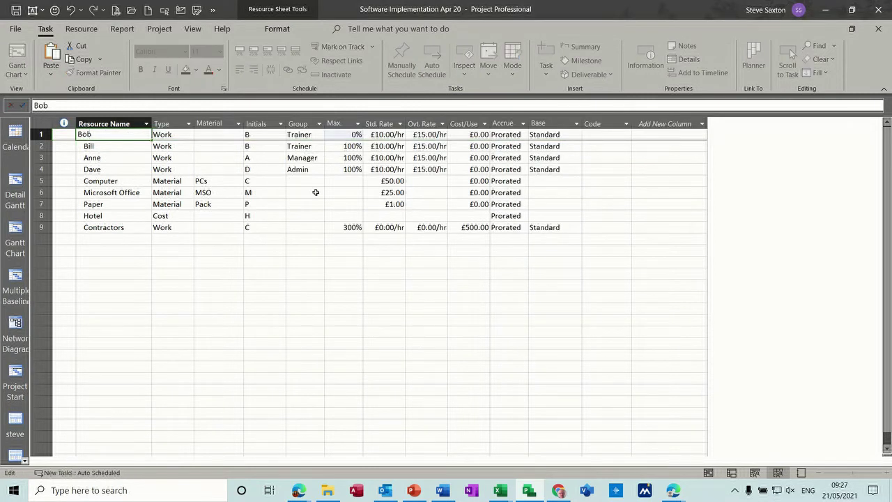
click(107, 148)
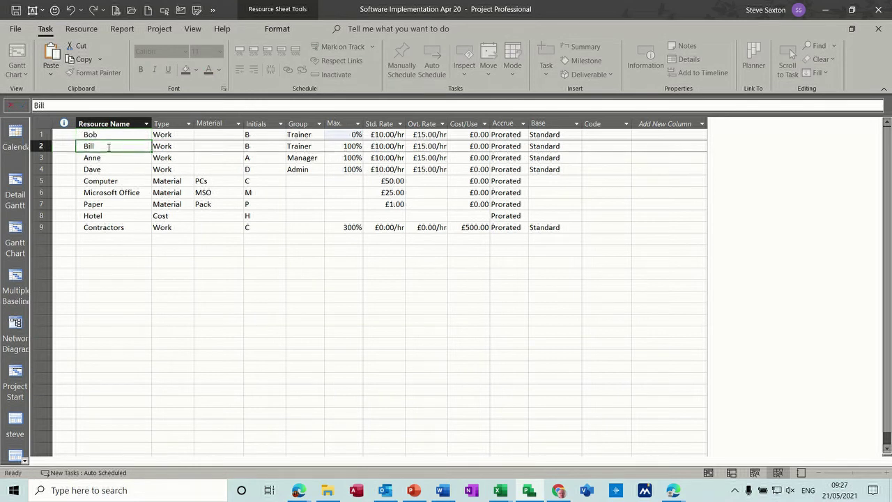
Show the project's Gantt Chart and mark all subtasks from Install Software Room 1 to Project Complete as 0% complete
click(16, 233)
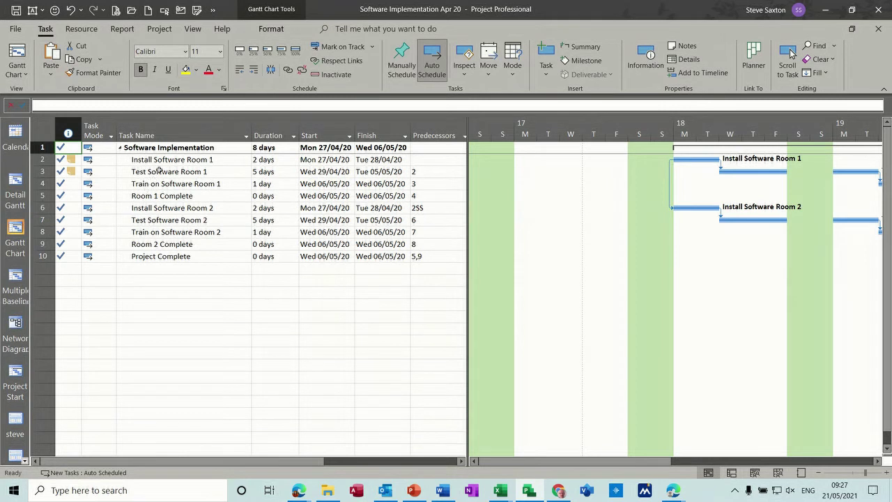
drag(160, 159, 169, 256)
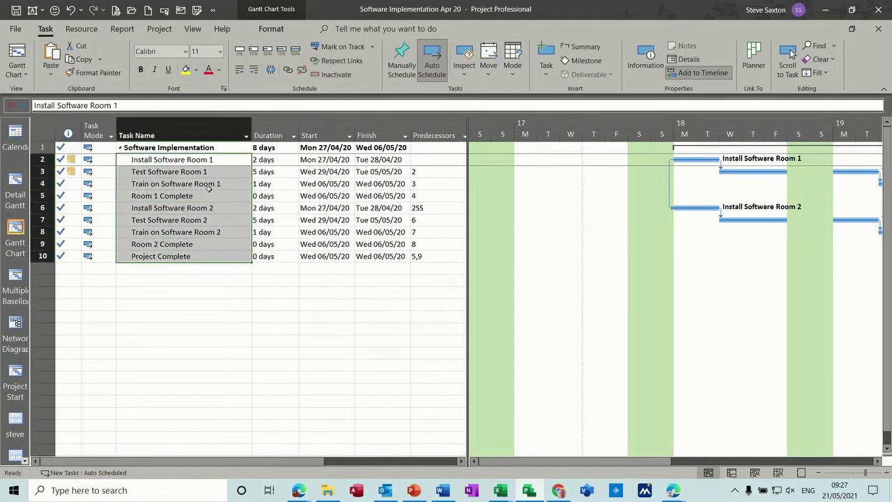
click(240, 51)
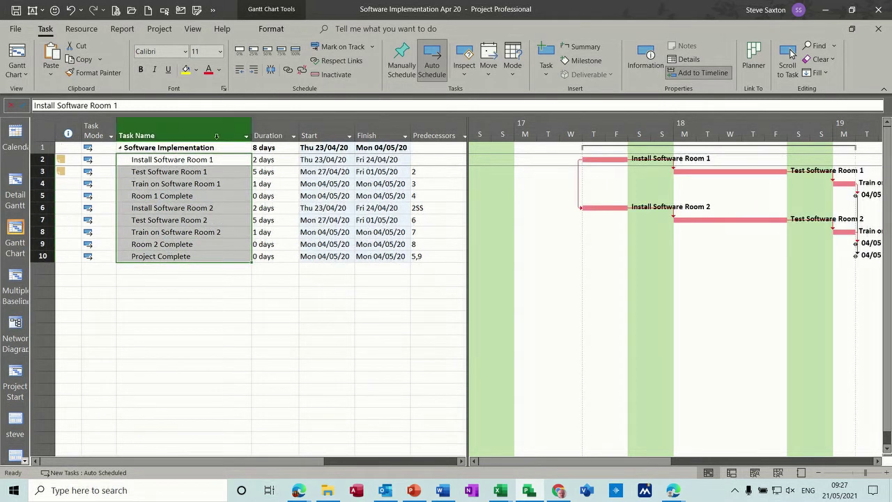
Widen the task table to expose the Resource Names column, check the resource choices for Install Software Room 1, and select that task
click(193, 181)
drag(467, 218, 555, 218)
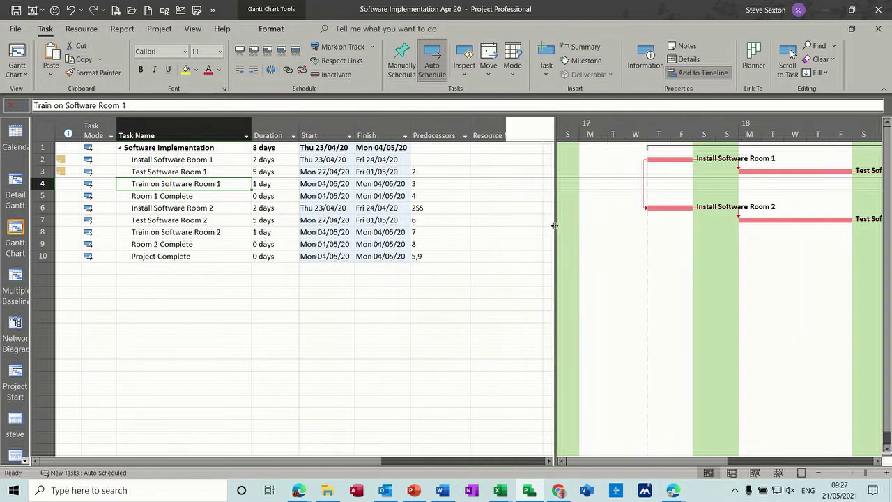
click(486, 160)
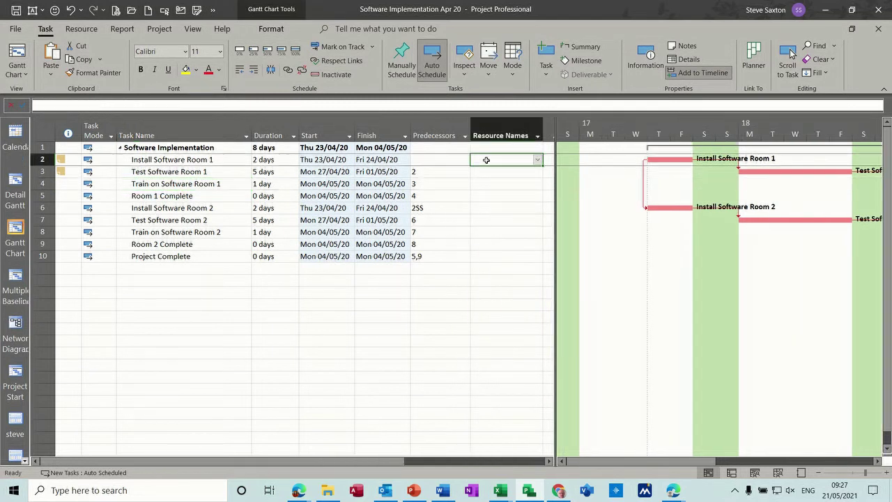
click(538, 161)
key(Escape)
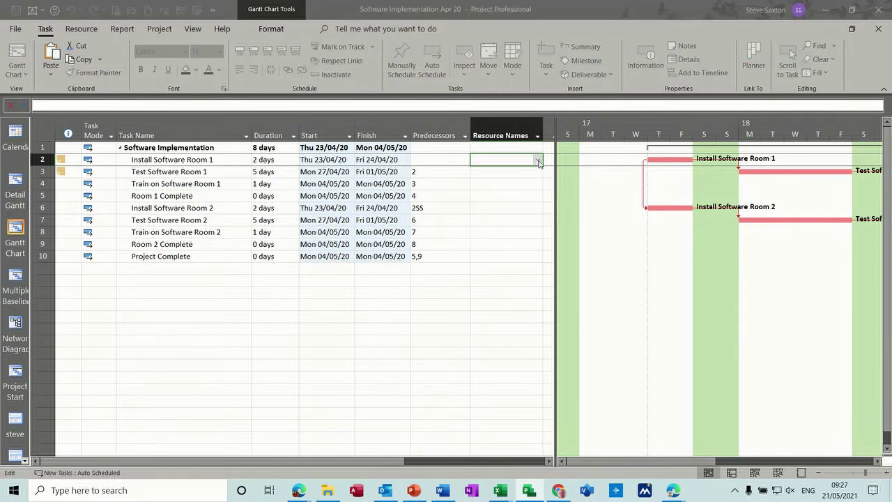
click(194, 159)
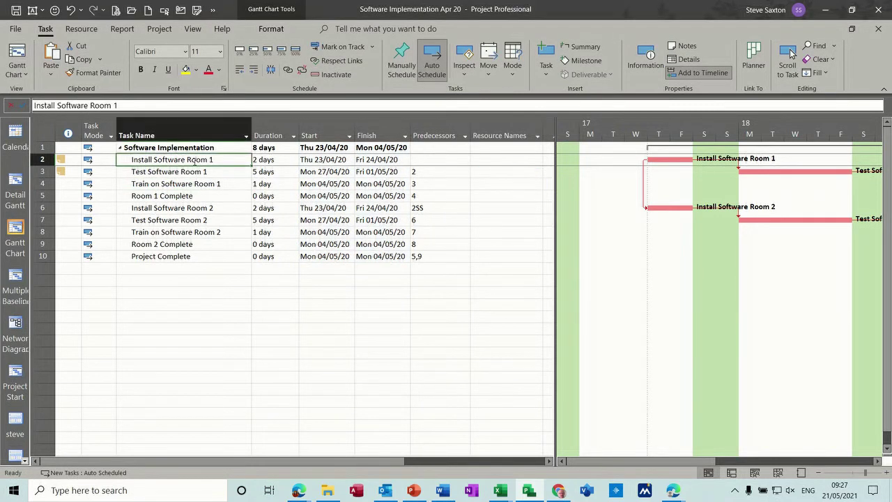
Check the resource choices in the task information for Install Software Room 1, and leave it without assigning any
double_click(195, 161)
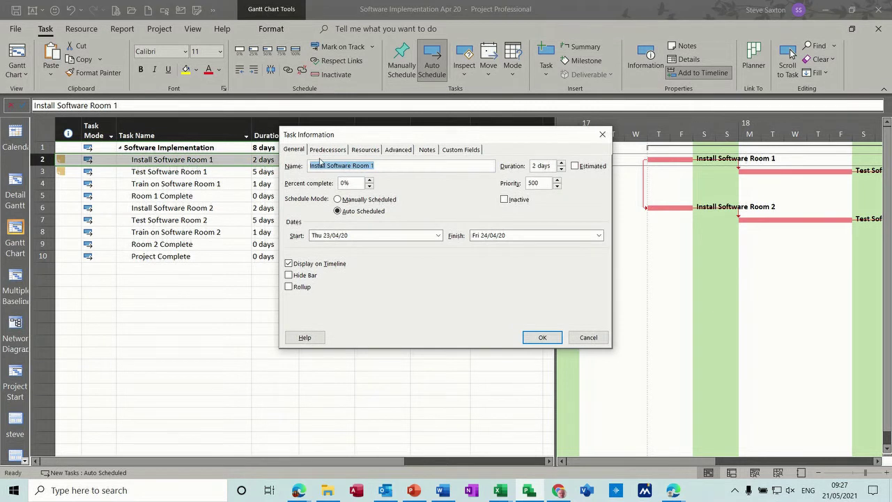
click(364, 152)
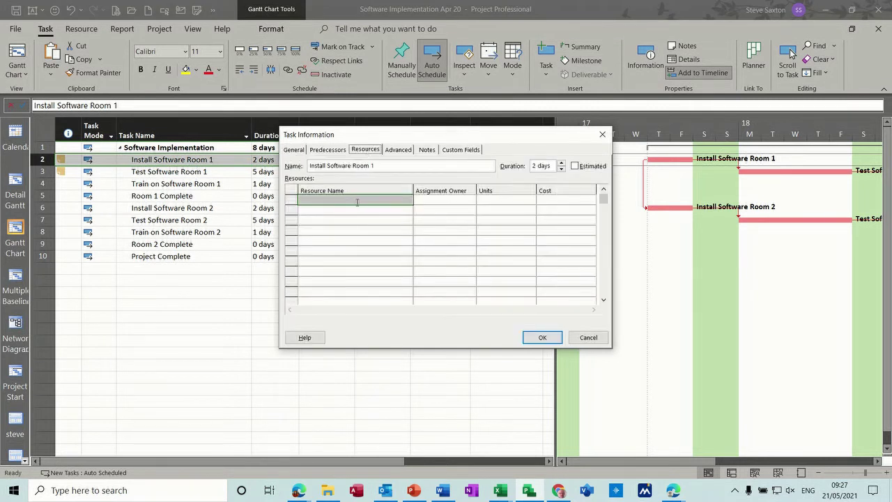
click(357, 201)
click(408, 200)
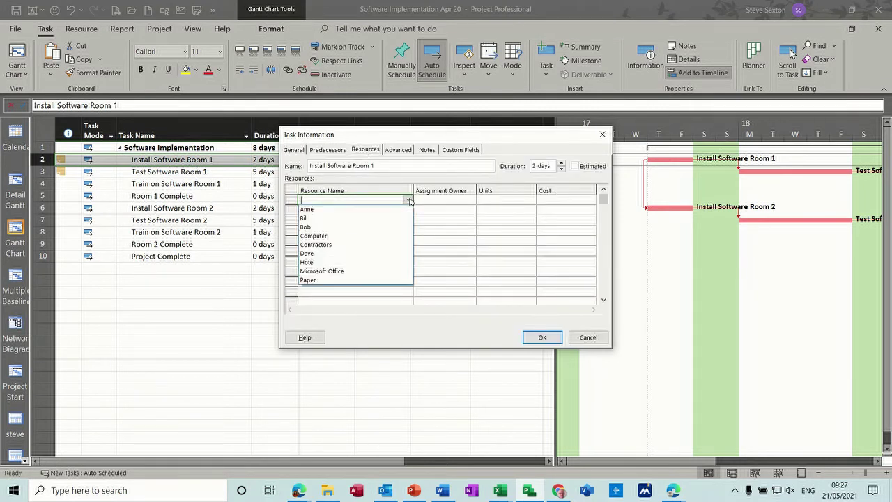
click(410, 201)
click(583, 336)
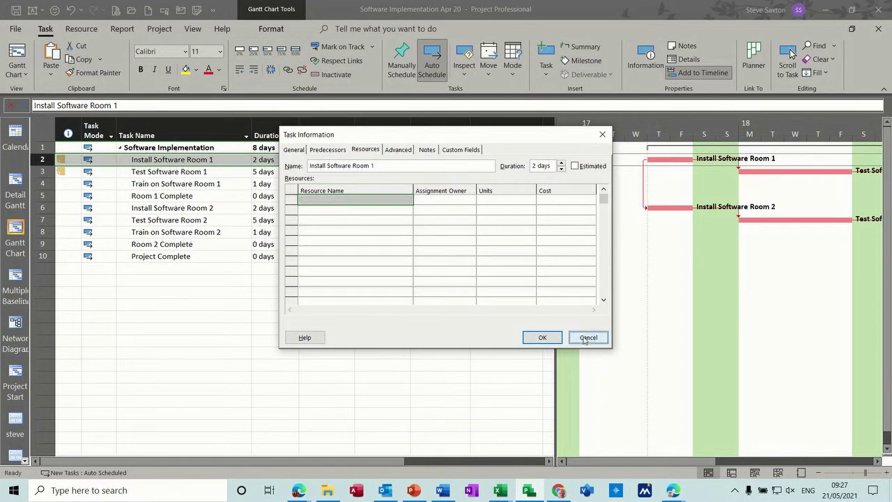
Bring up Assign Resources for Install Software Room 1 and place its window over the chart, clear of the task table
click(81, 28)
click(61, 60)
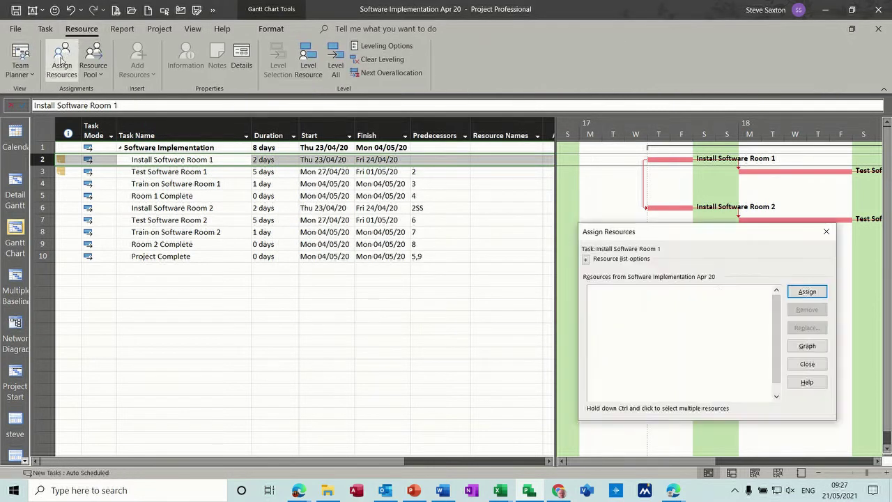
drag(661, 233, 640, 197)
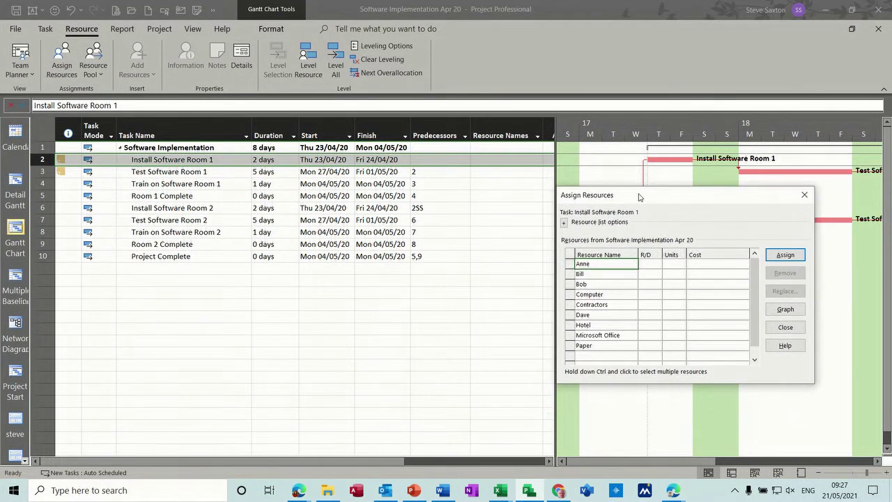
Step through the tasks from Test Software Room 1 to Project Complete while the resource assignment list stays open
click(193, 171)
click(188, 183)
click(188, 196)
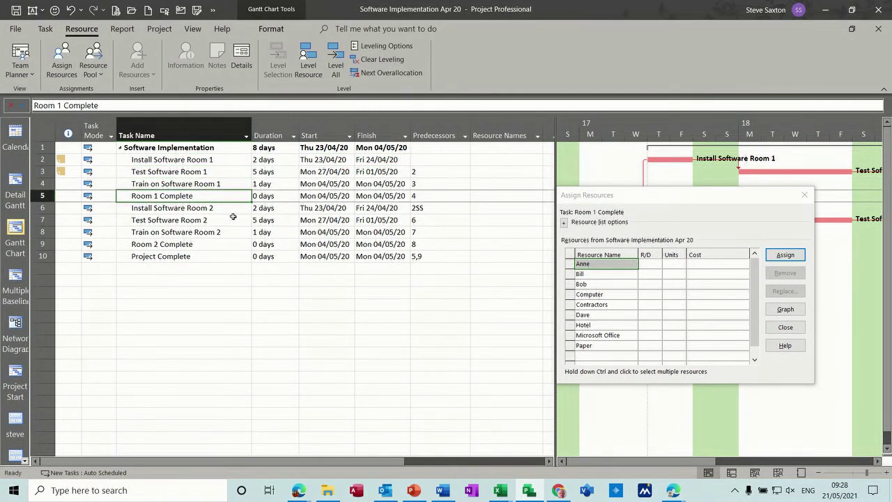
click(221, 208)
click(212, 221)
click(207, 232)
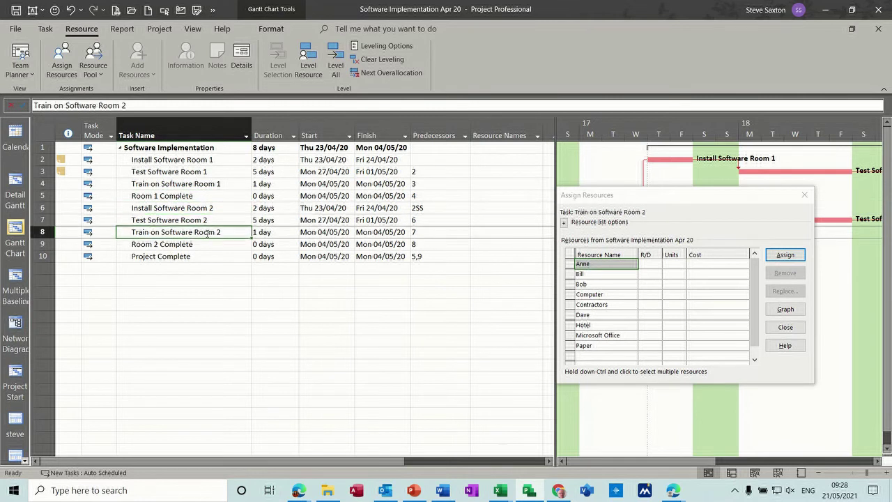
click(204, 252)
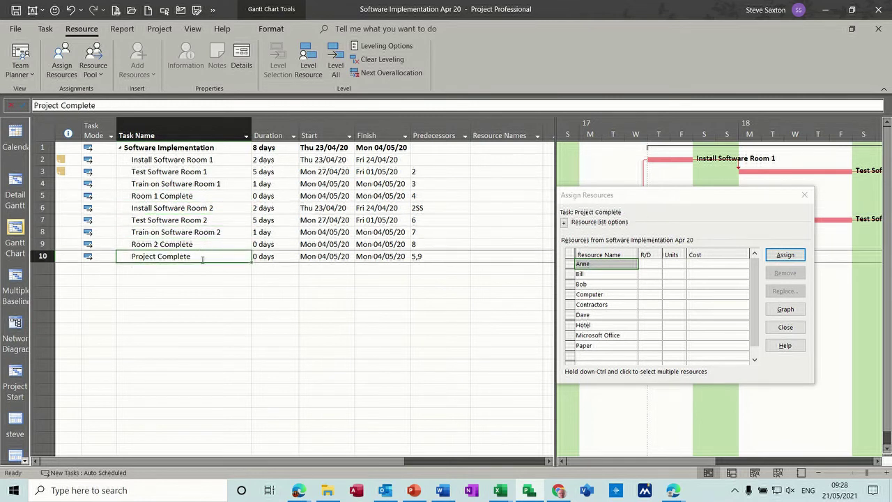
Assign the trainer from the first resource row to Install Software Room 1
click(189, 162)
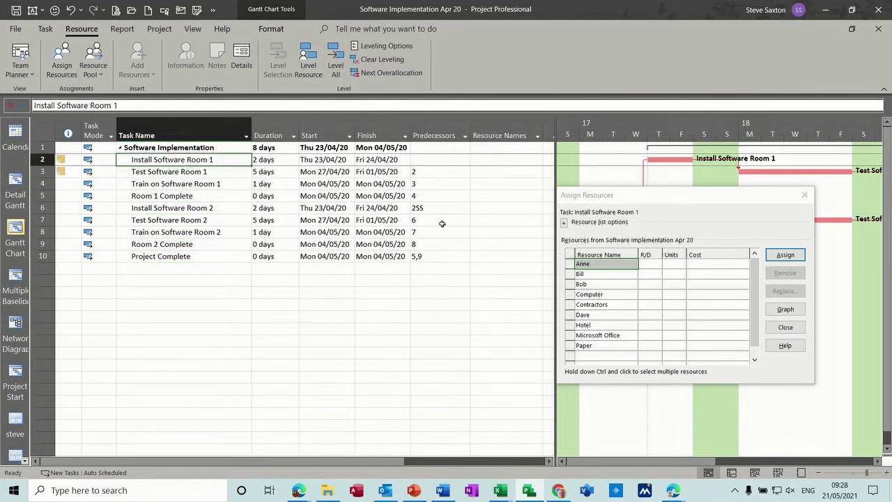
click(605, 283)
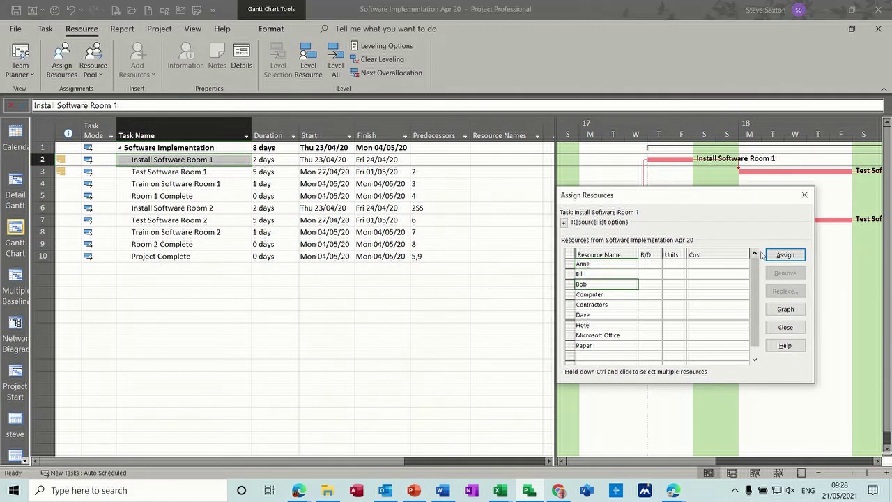
click(785, 255)
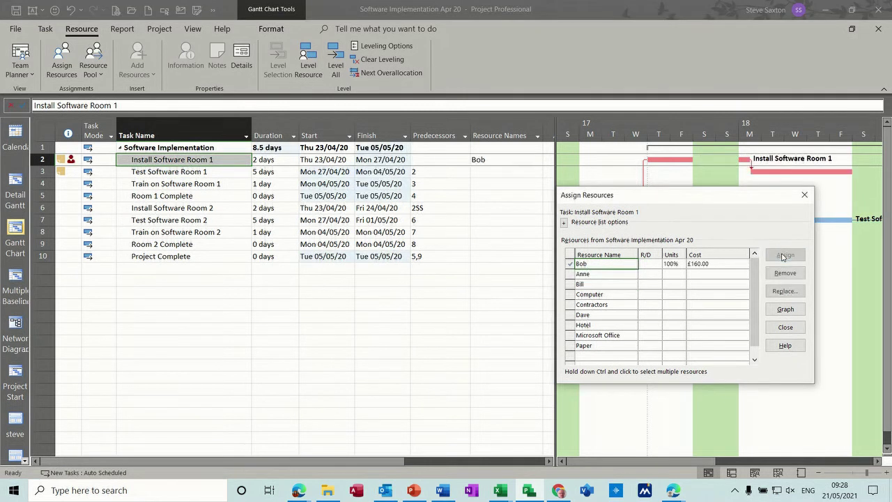
Check the availability dates of the trainer in the first row of the Resource Sheet
click(778, 474)
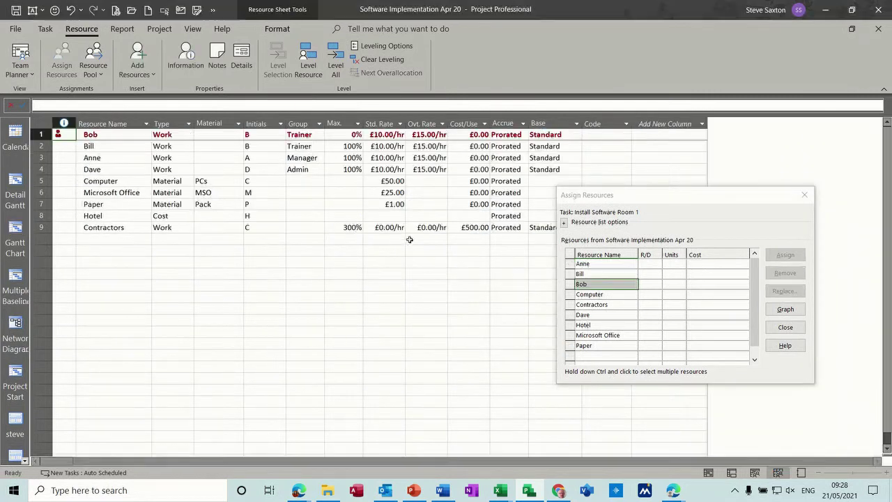
double_click(115, 134)
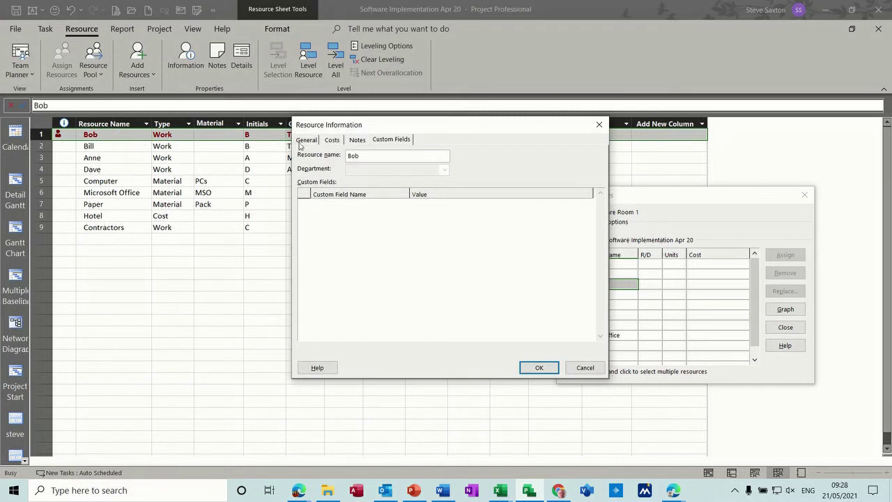
click(300, 143)
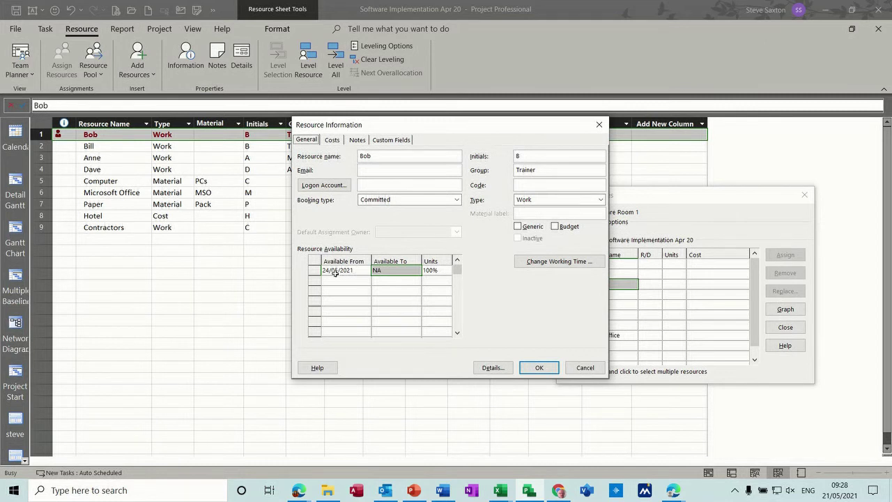
click(539, 368)
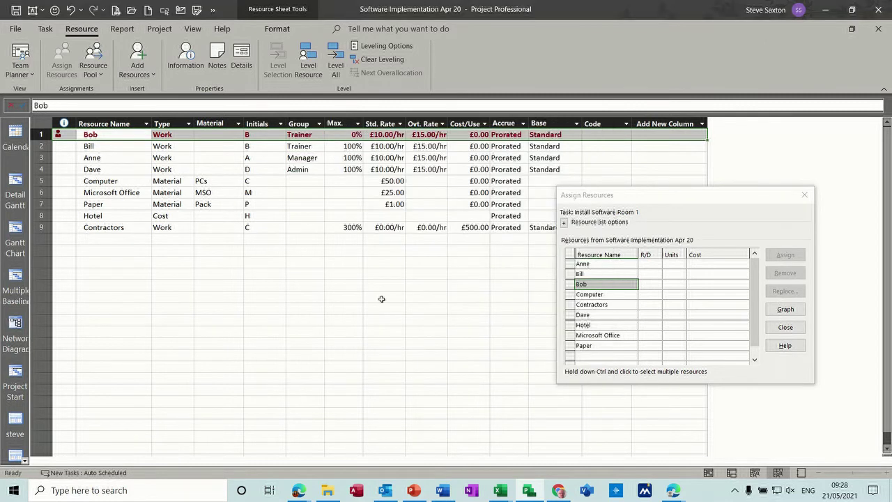
On the Gantt Chart, remove the assigned trainer from Install Software Room 1 and assign the manager instead
click(15, 230)
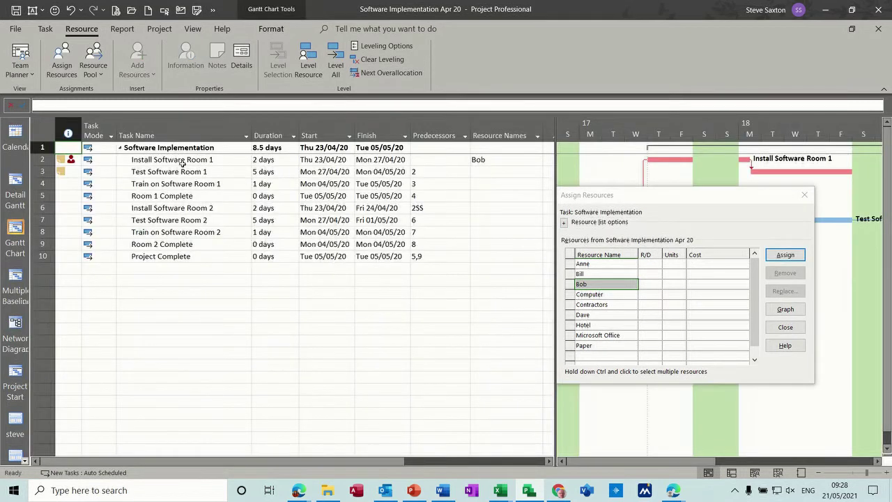
click(182, 163)
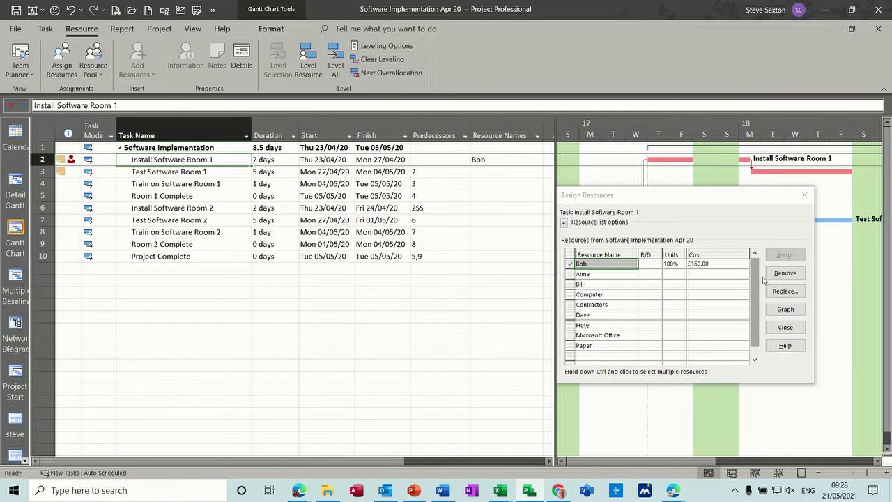
click(785, 272)
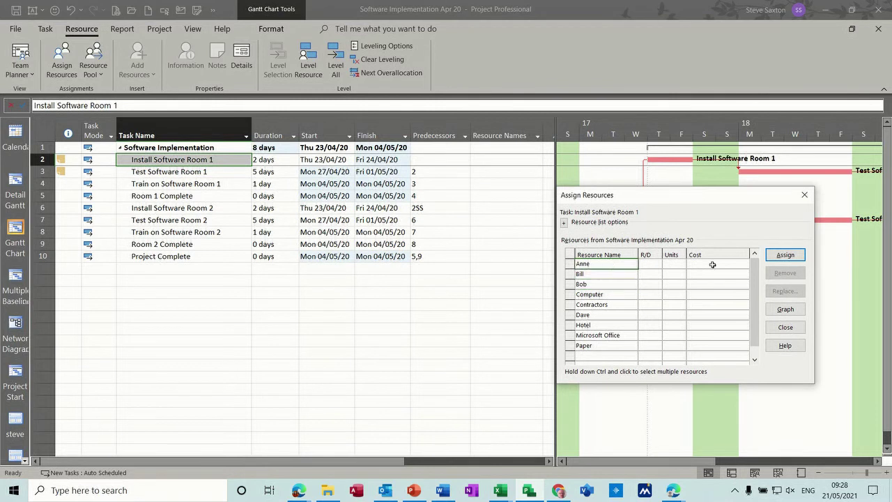
click(784, 255)
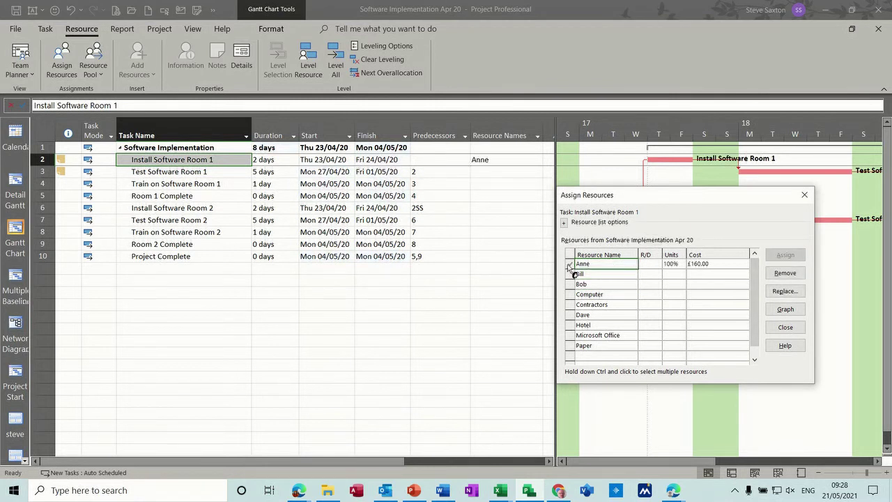
Assign the Computer resource with 2 PCs and the trainer from the second resource row to Install Software Room 1
click(600, 294)
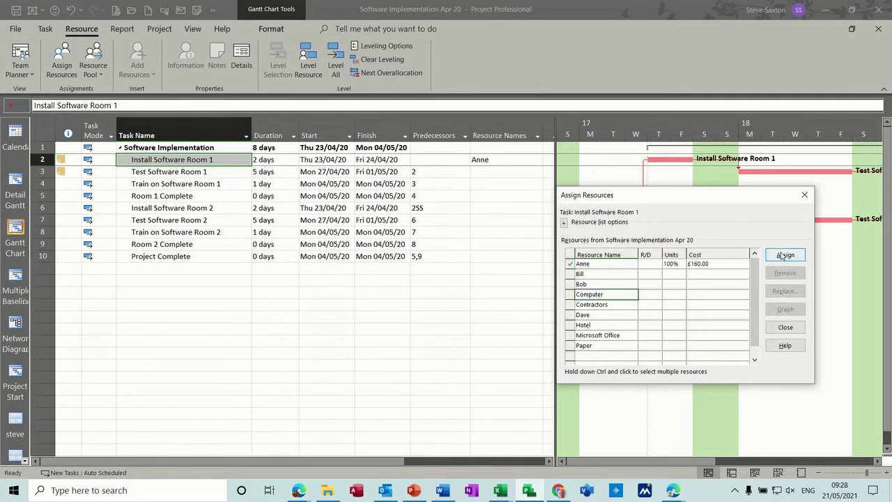
click(785, 255)
click(668, 275)
click(682, 273)
click(613, 275)
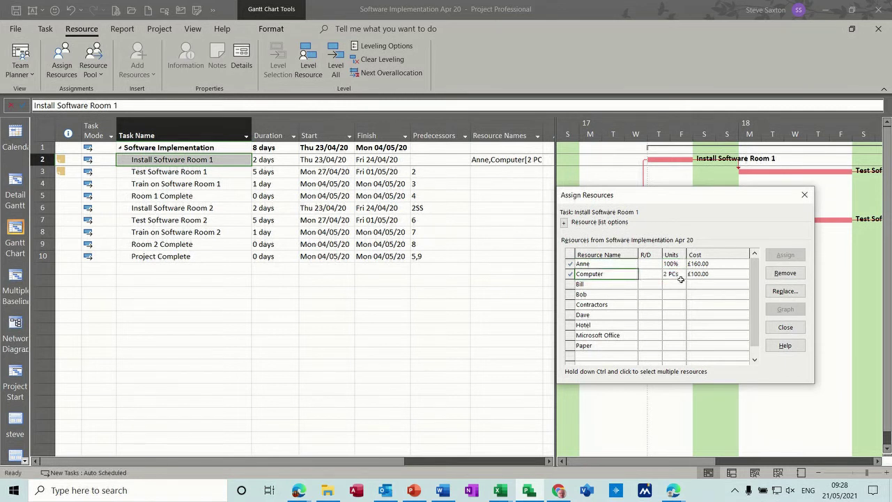
click(613, 285)
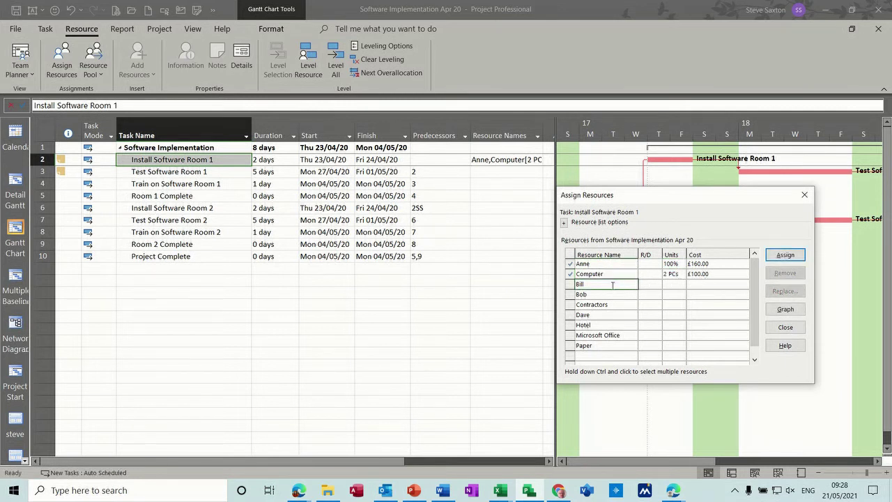
click(786, 255)
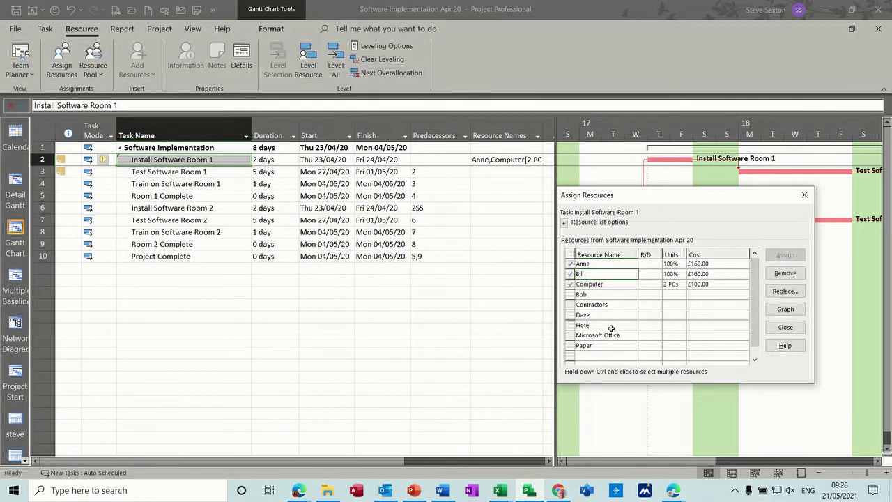
Assign Paper to Install Software Room 1 and set its units to a consumption rate of 1/hr
click(609, 344)
click(786, 257)
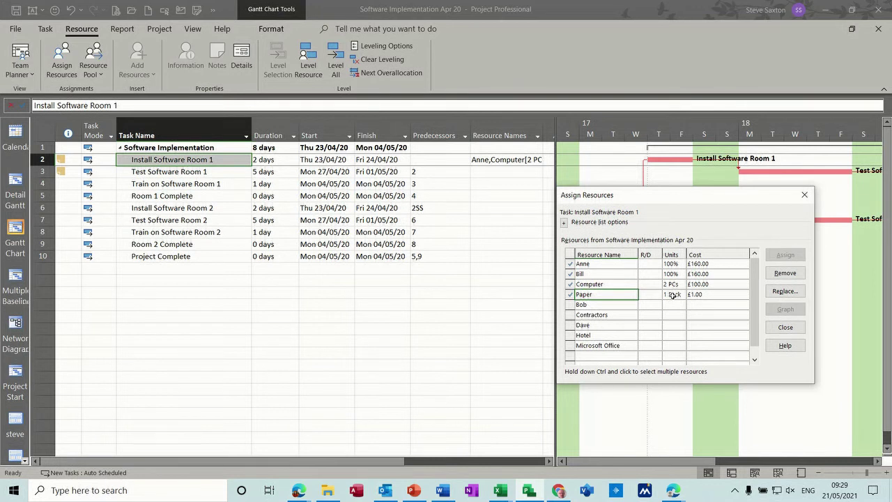
click(671, 295)
key(BackSpace)
key(BackSpace)
key(BackSpace)
key(BackSpace)
key(BackSpace)
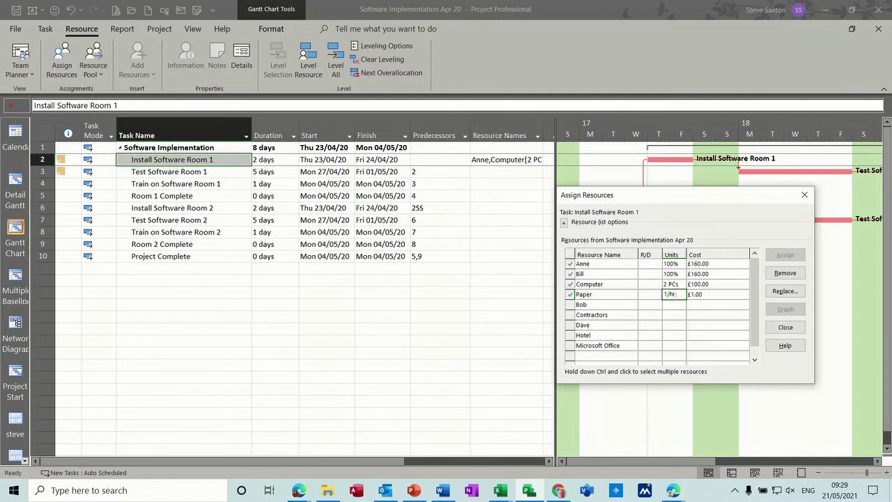
click(669, 304)
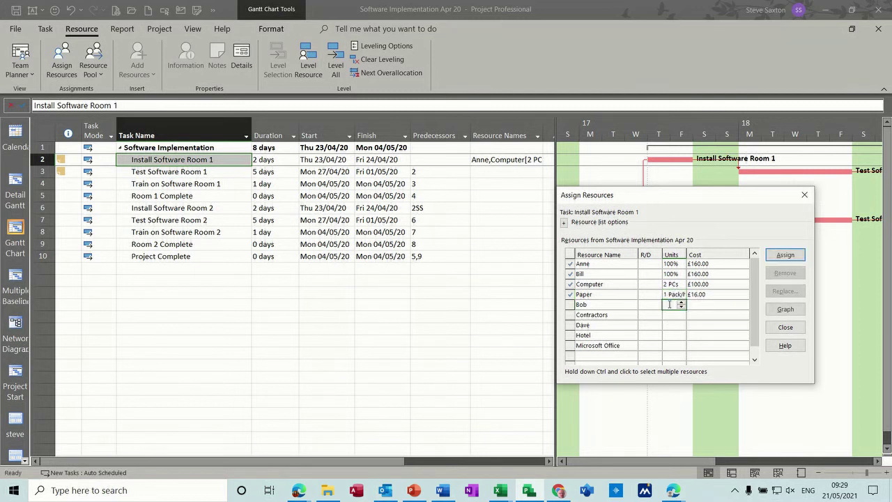
click(712, 294)
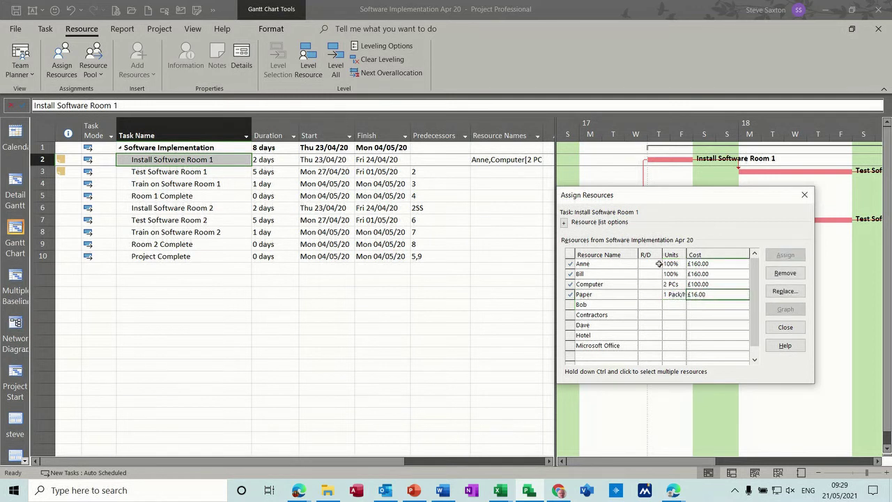
click(673, 305)
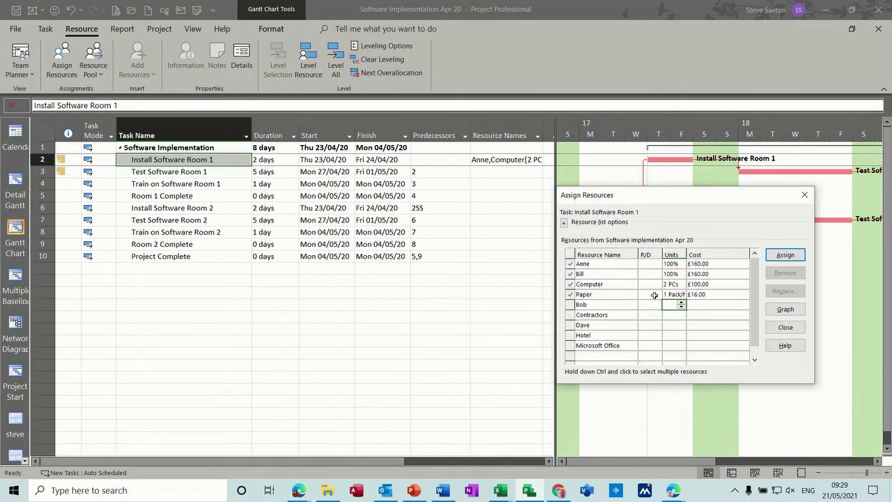
Examine the Hotel cost resource's maximum units, rate and cost-per-use fields in the Resource Sheet, and return to the Gantt Chart
click(601, 335)
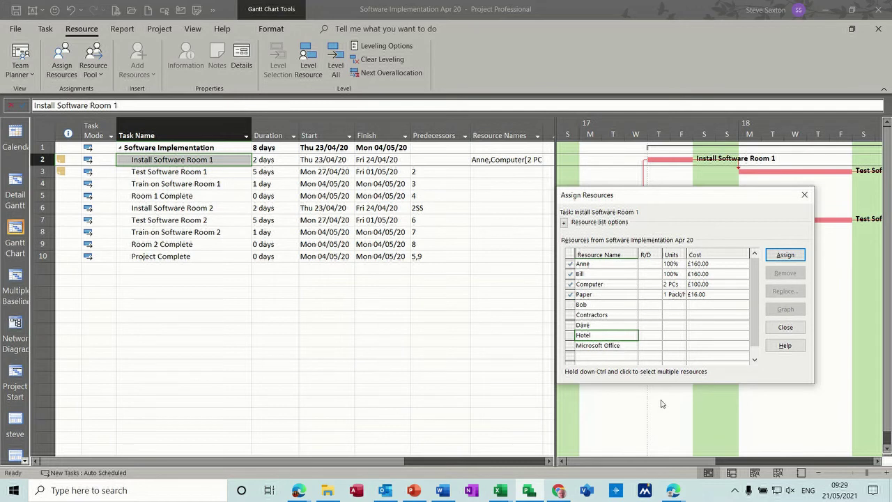
click(778, 473)
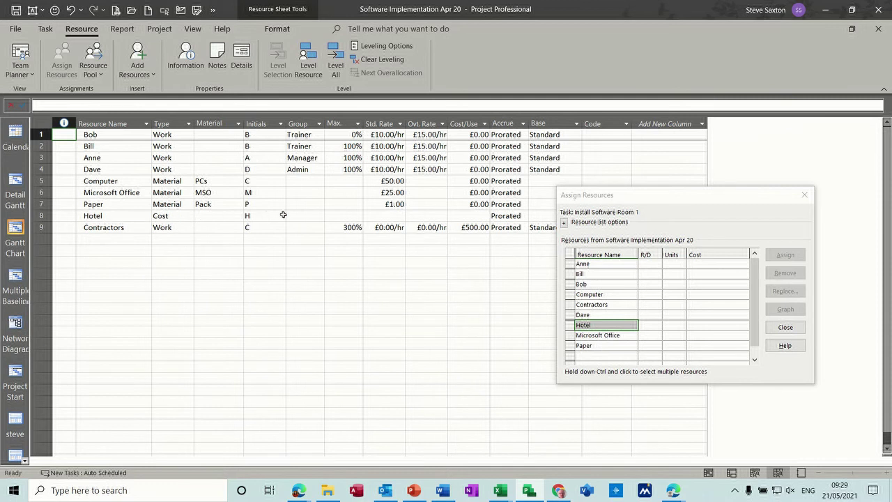
click(343, 215)
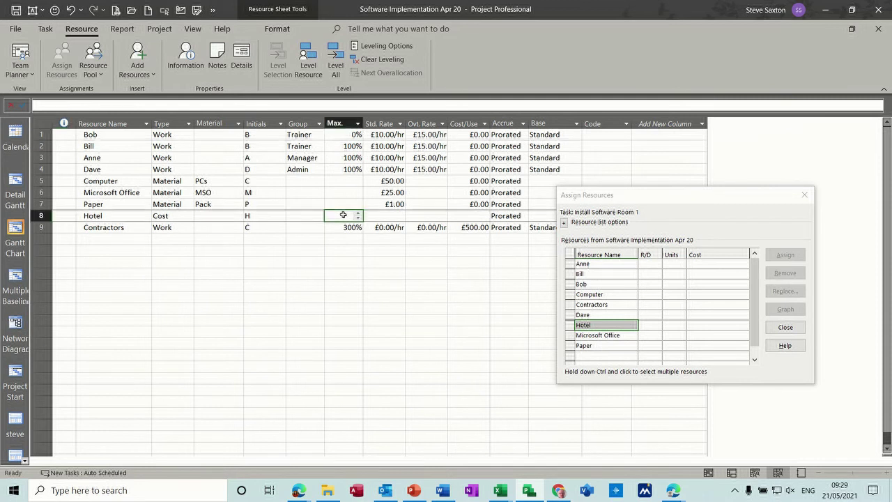
click(384, 216)
click(431, 215)
click(470, 215)
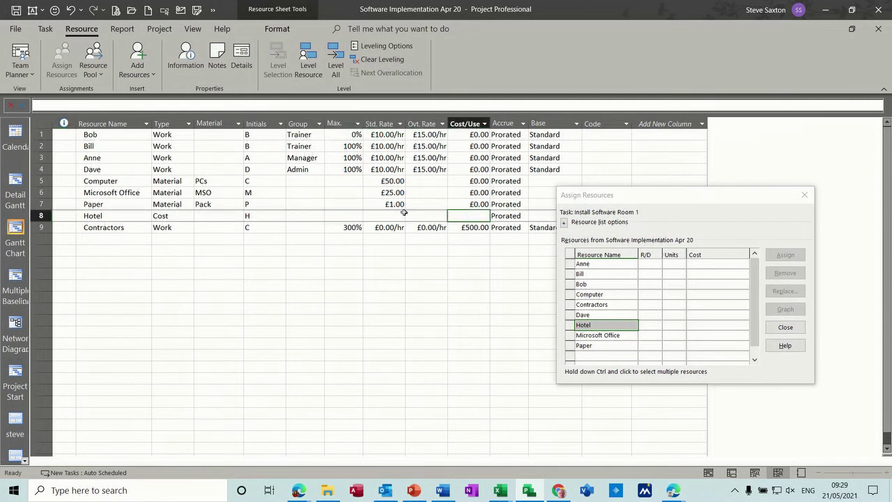
click(341, 215)
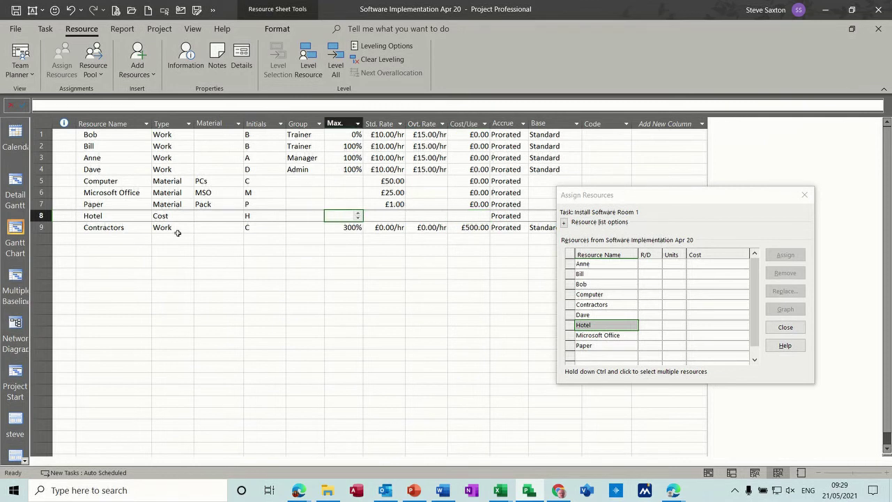
click(17, 230)
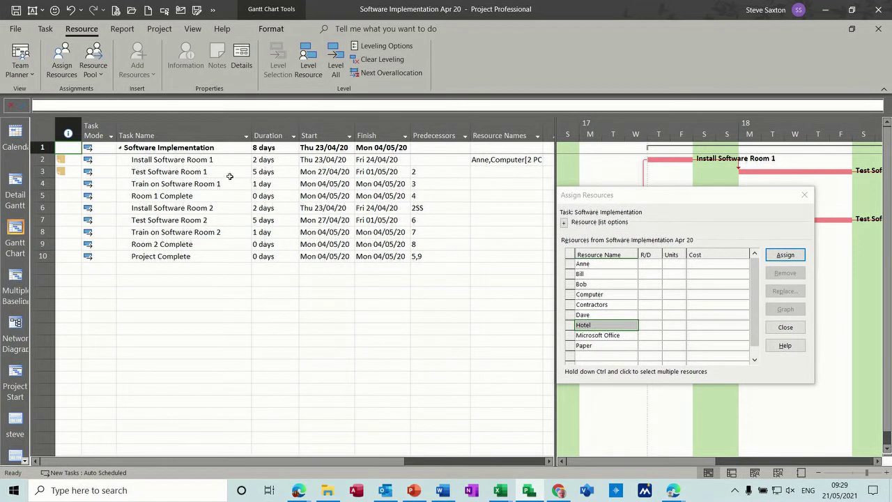
Assign the Hotel cost resource to Install Software Room 1 and set its cost to £200
click(214, 160)
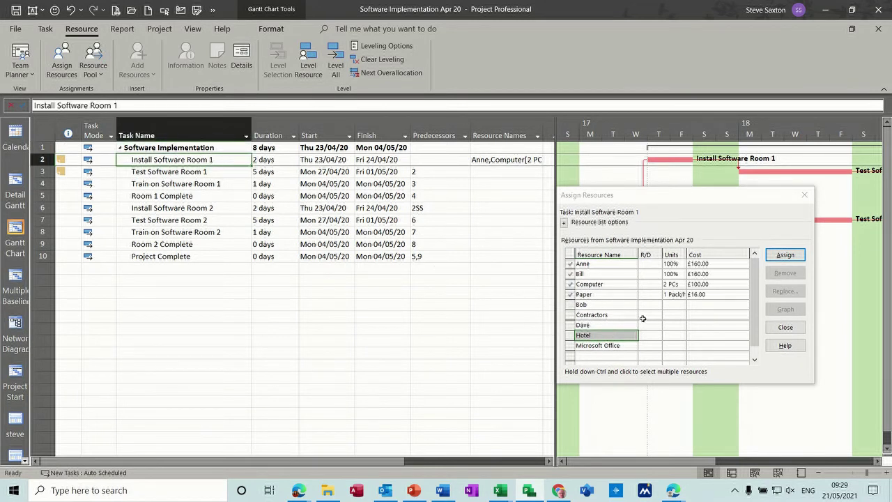
click(781, 255)
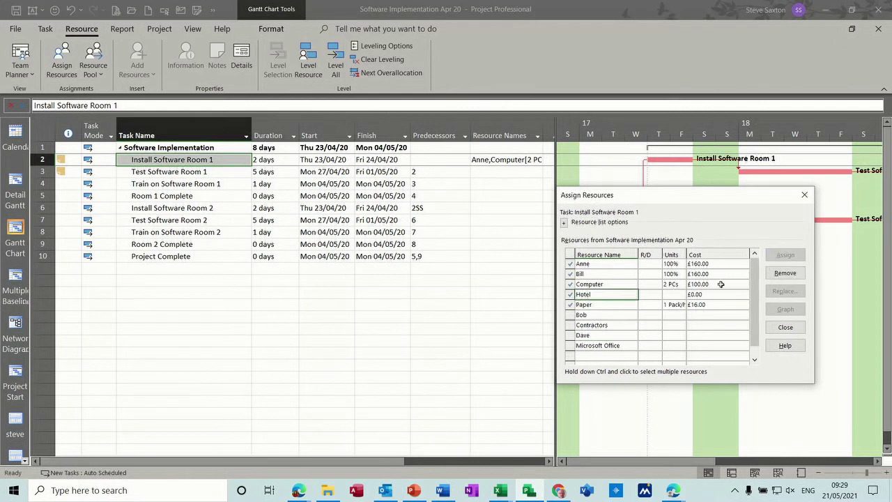
click(699, 295)
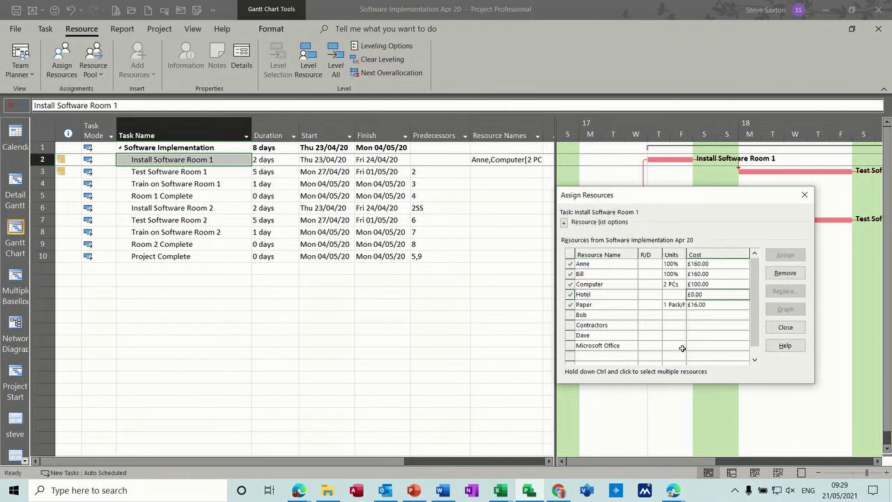
text(200)
click(674, 314)
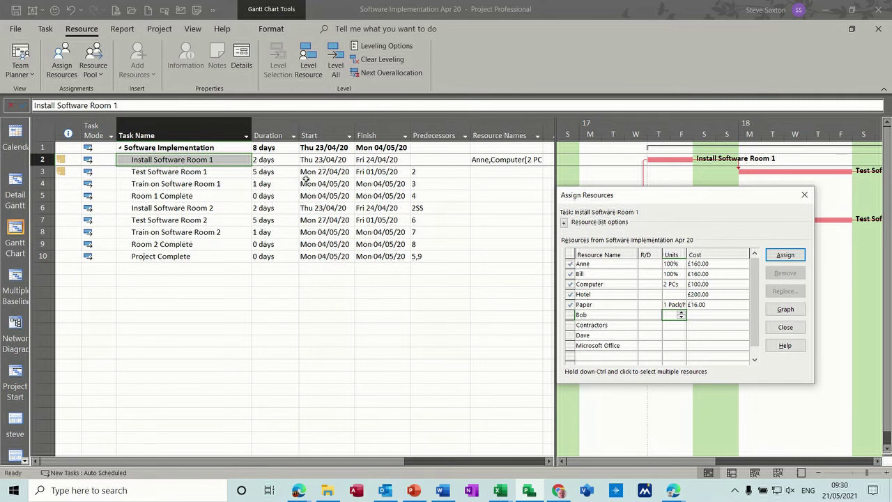
Show the Cost table in the Gantt Chart and select the total cost of Install Software Room 1
click(193, 29)
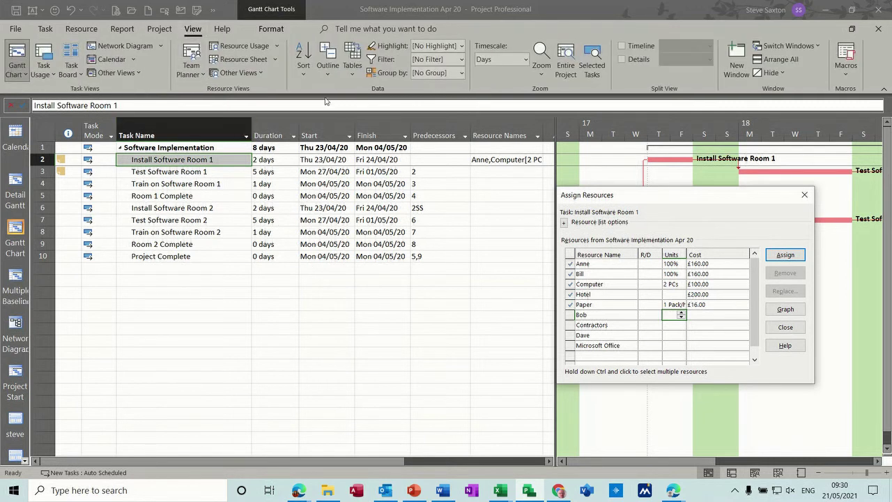
click(352, 62)
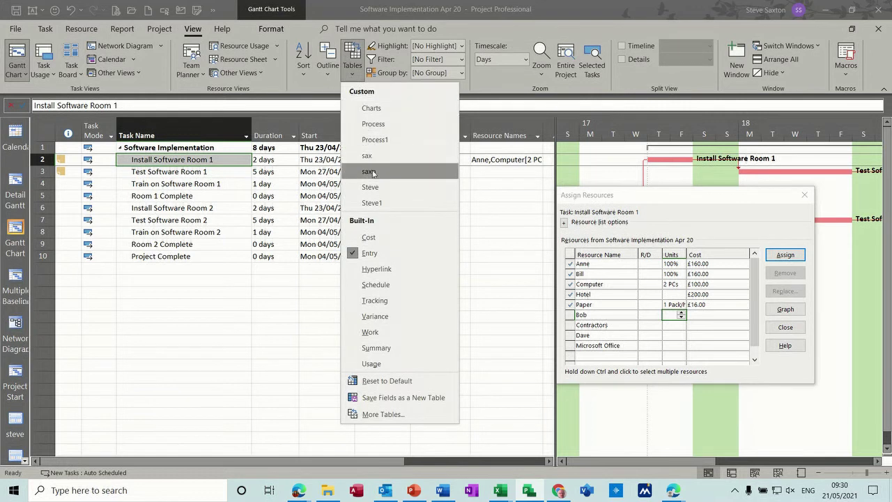
click(371, 236)
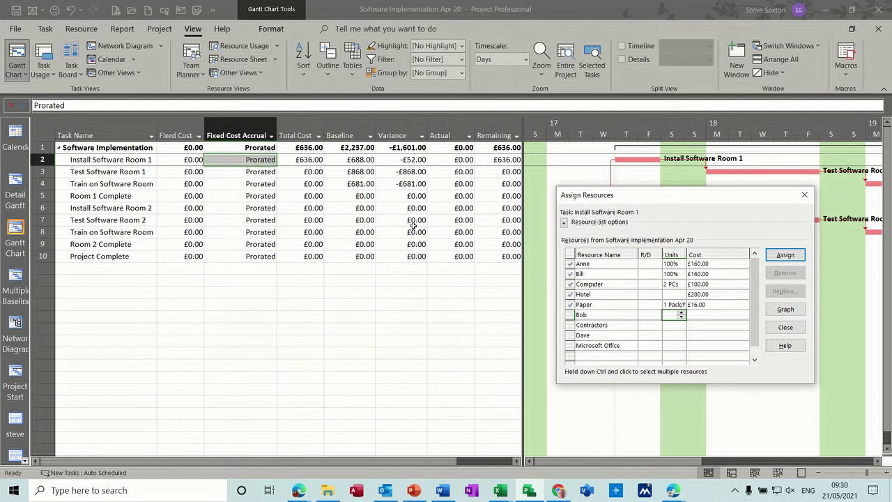
click(295, 159)
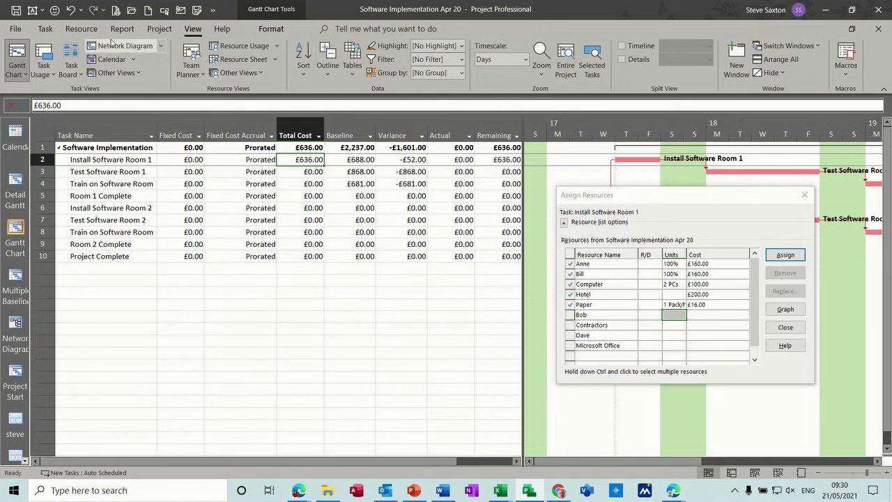
Mark Install Software Room 1 as 100% complete and check how the Hotel assignment affects its actual and remaining cost
click(44, 28)
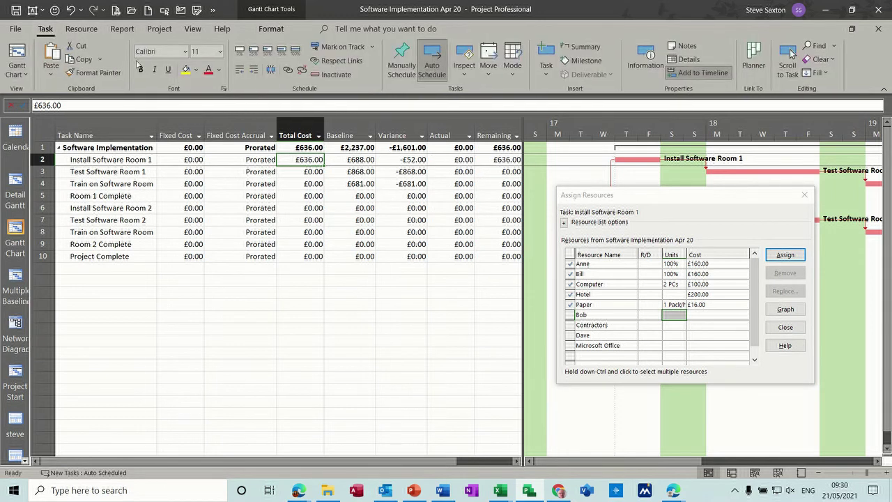
click(296, 51)
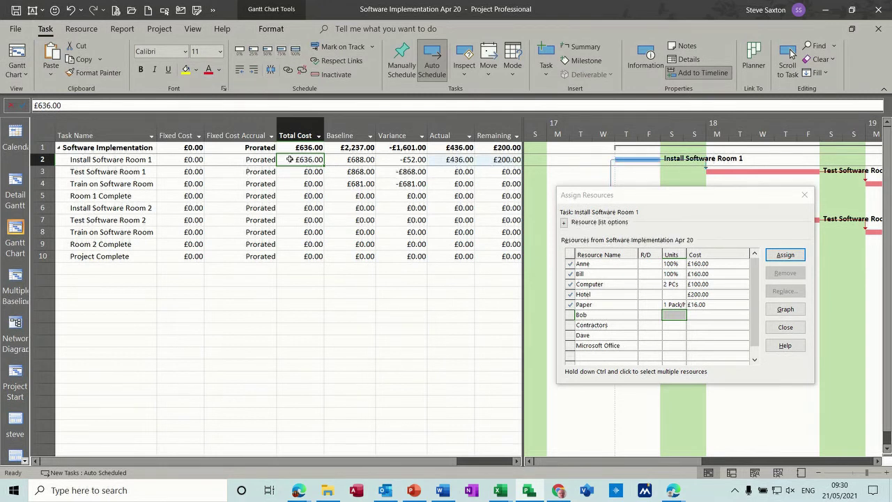
click(697, 294)
click(612, 294)
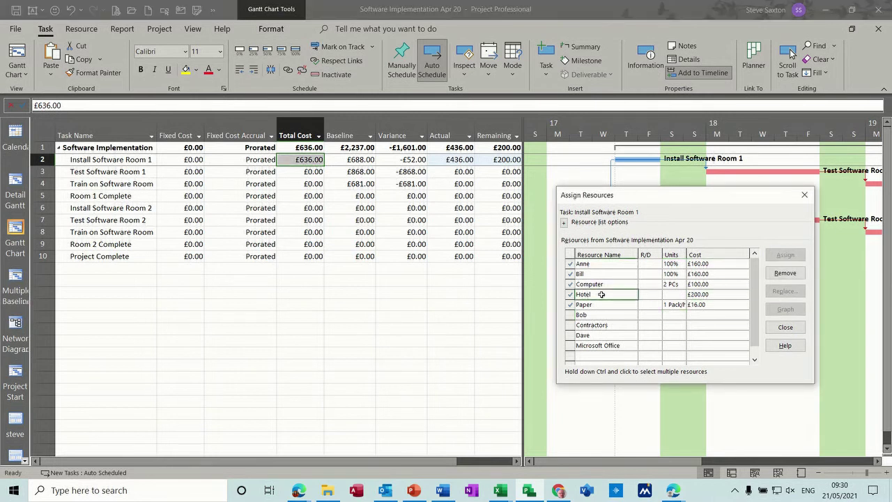
click(706, 296)
click(608, 295)
click(710, 295)
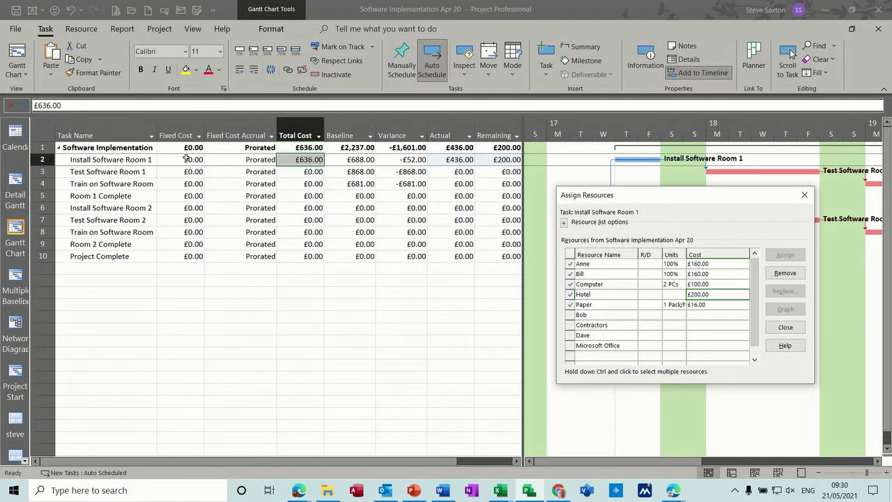
click(611, 295)
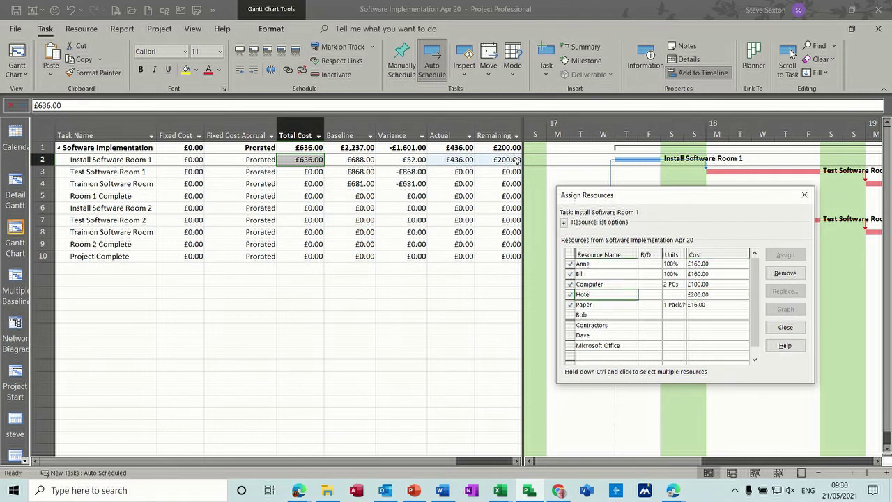
Remove the Hotel resource from Install Software Room 1 and reset the task's progress to 0%
drag(525, 167, 556, 167)
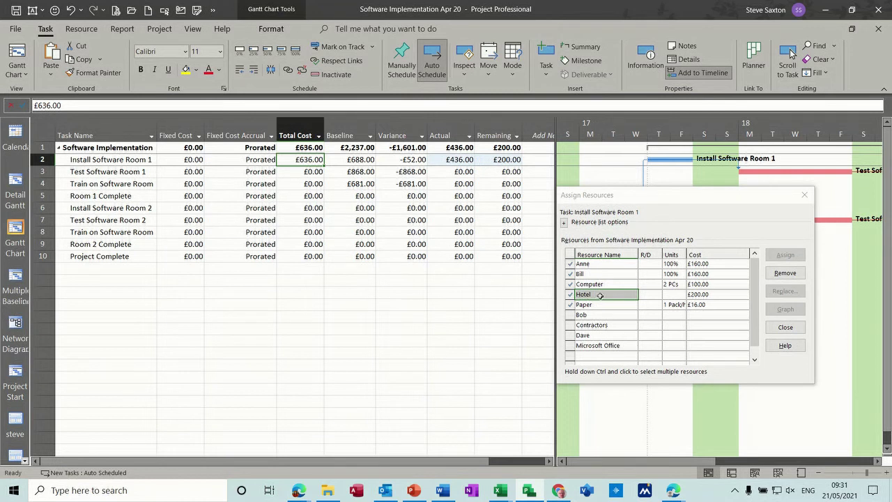
click(781, 275)
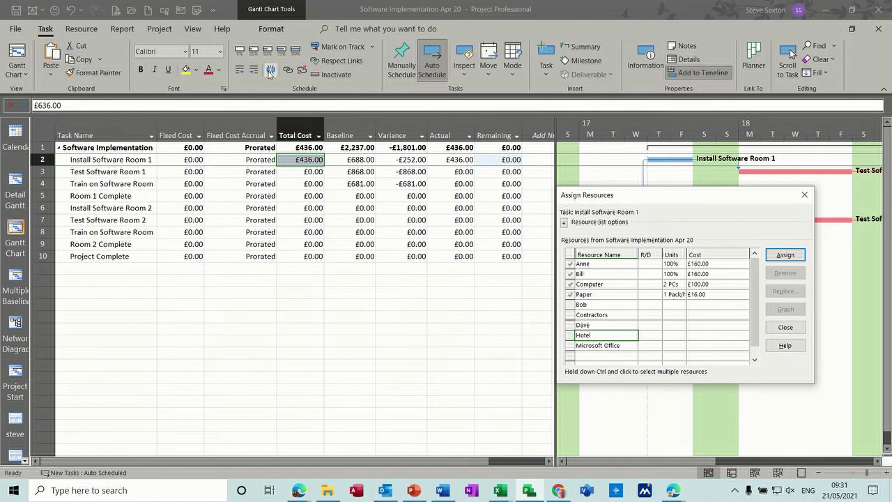
click(240, 50)
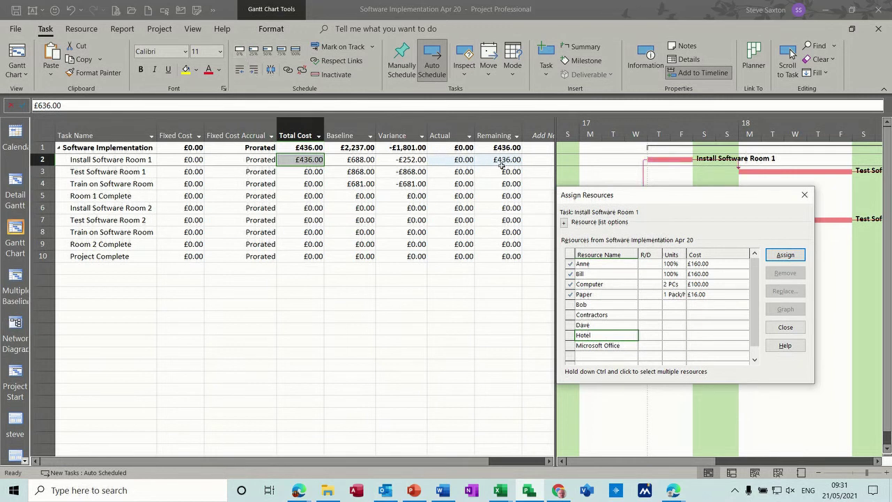
Set the fixed cost of Install Software Room 1 to £200 and mark the task 100% complete
click(192, 160)
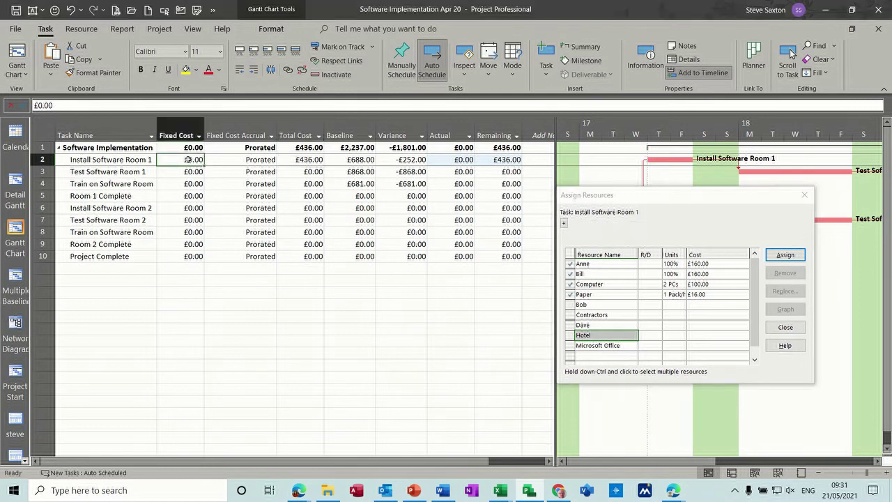
text(200)
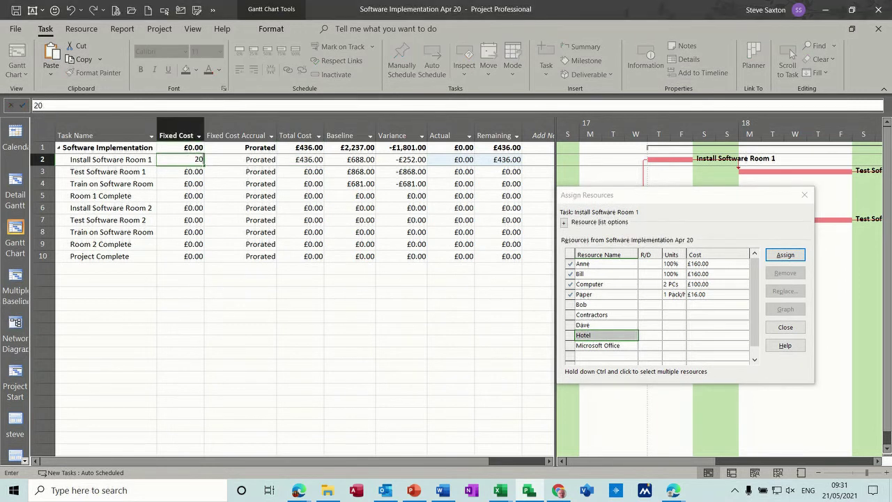
click(178, 184)
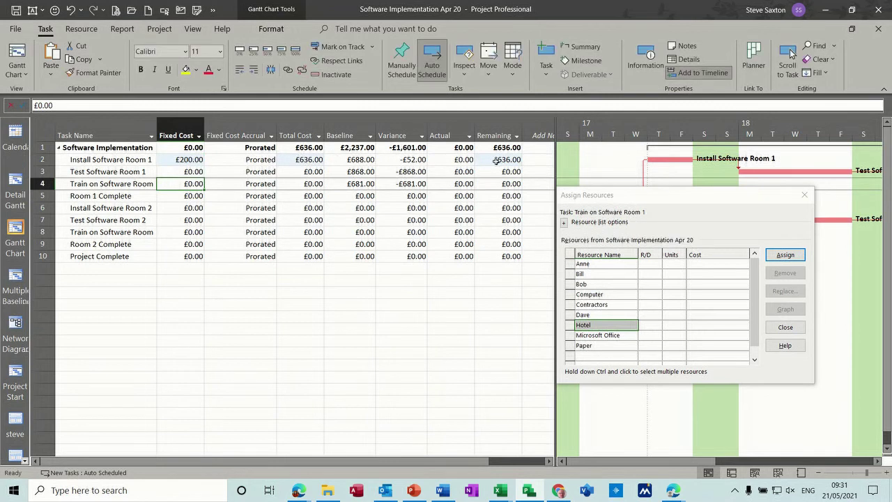
click(257, 160)
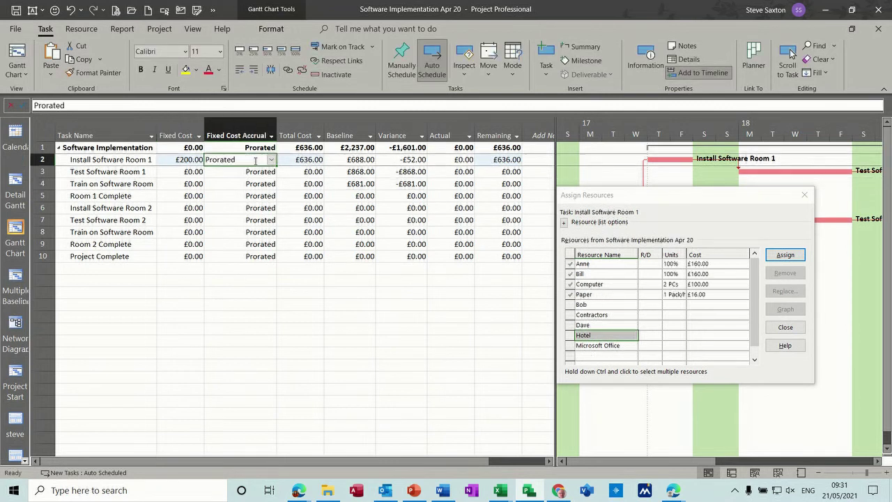
click(296, 53)
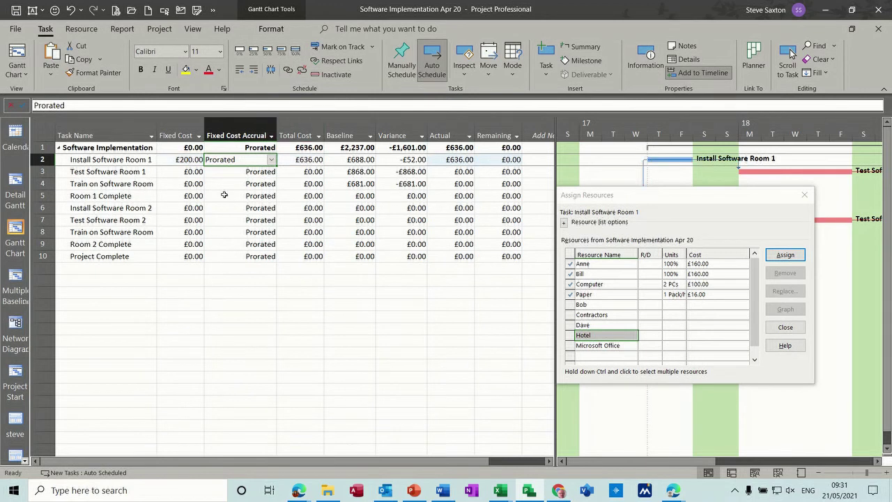
Return the Gantt Chart from the Cost table to the Entry table
click(136, 161)
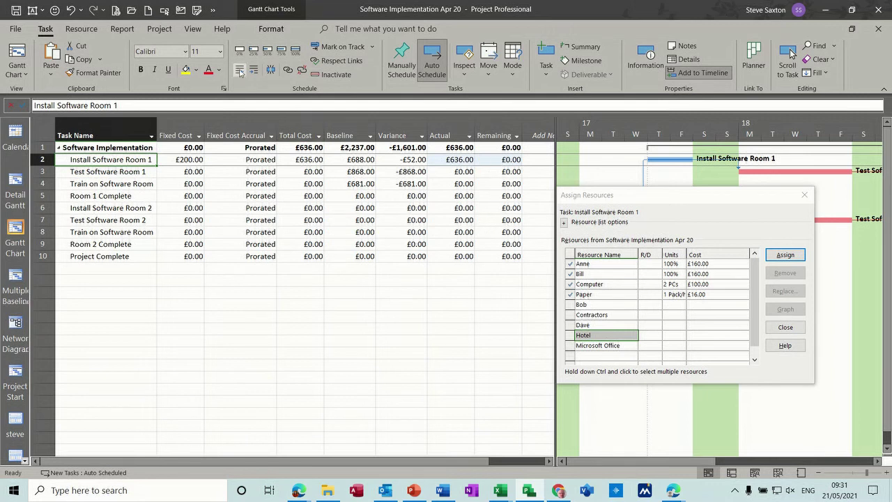
click(193, 28)
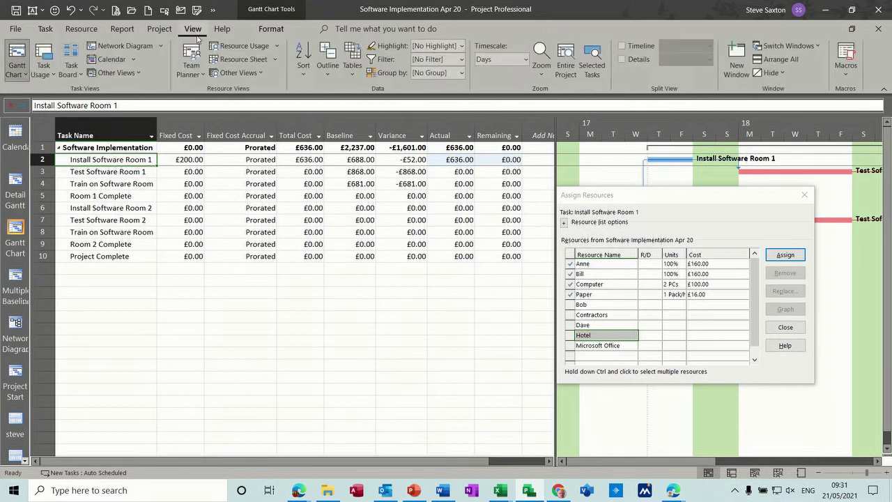
click(352, 75)
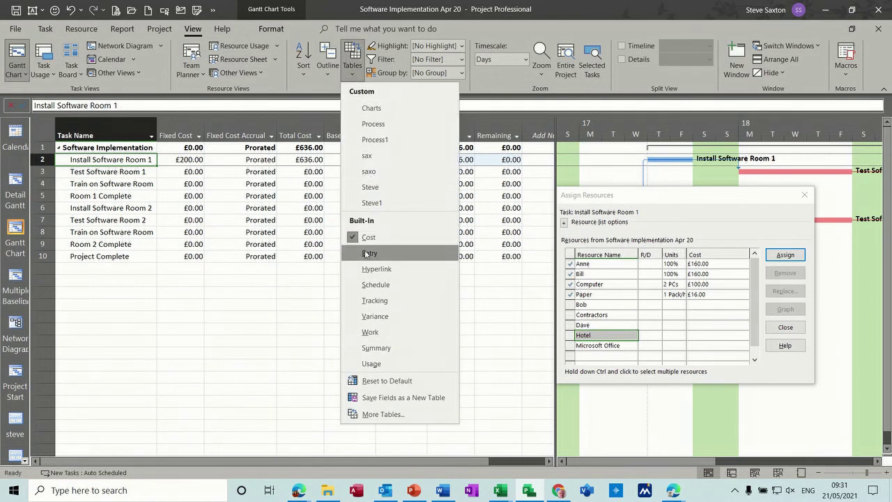
click(365, 253)
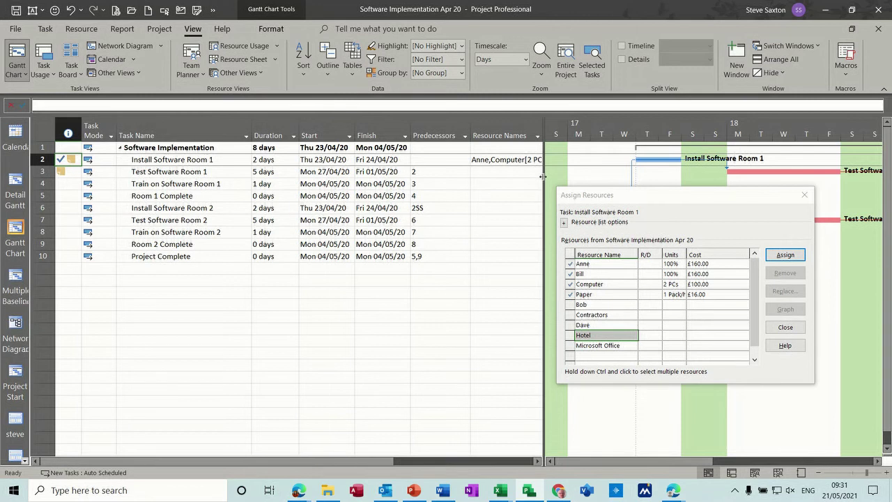
Assign Contractors to Test Software Room 1 and set their units to 200%
click(219, 174)
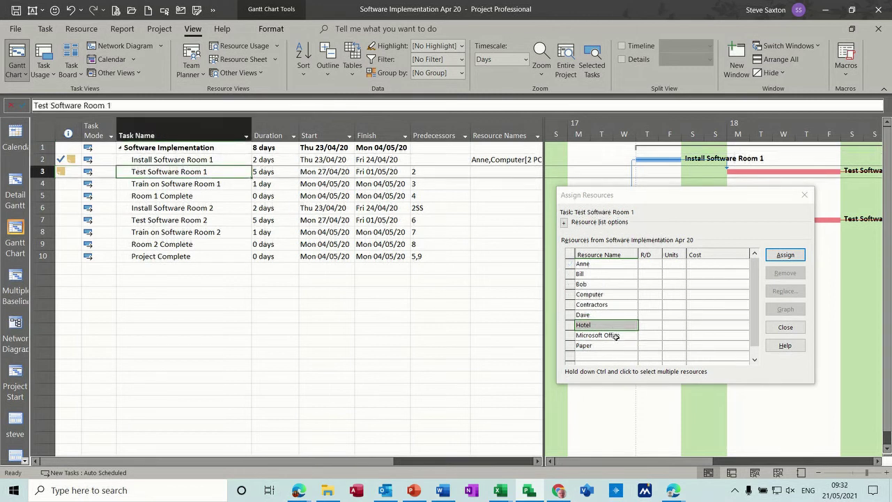
click(617, 306)
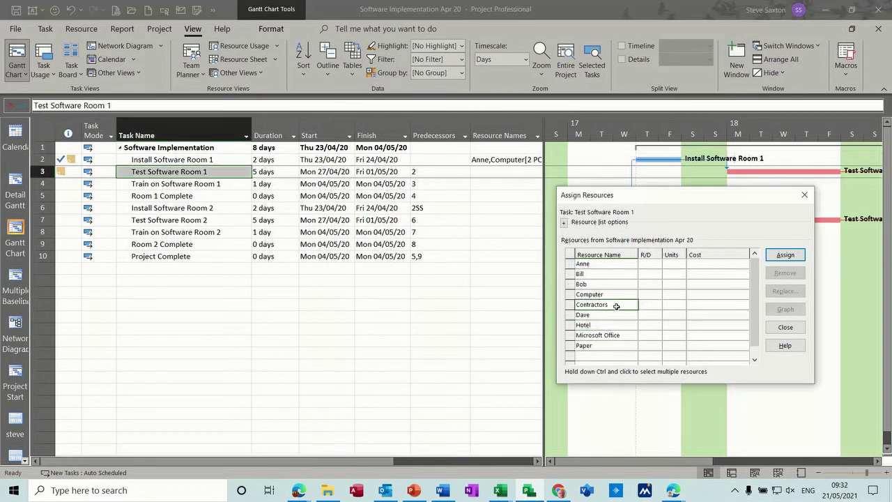
click(786, 256)
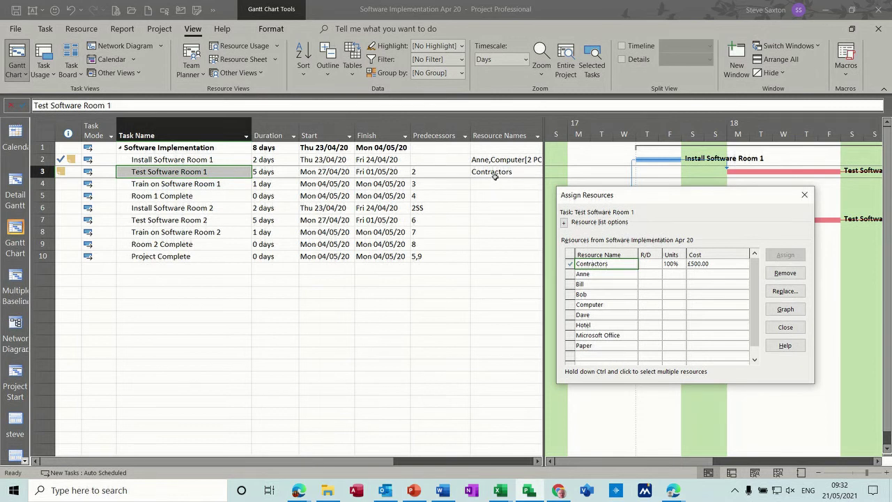
click(677, 266)
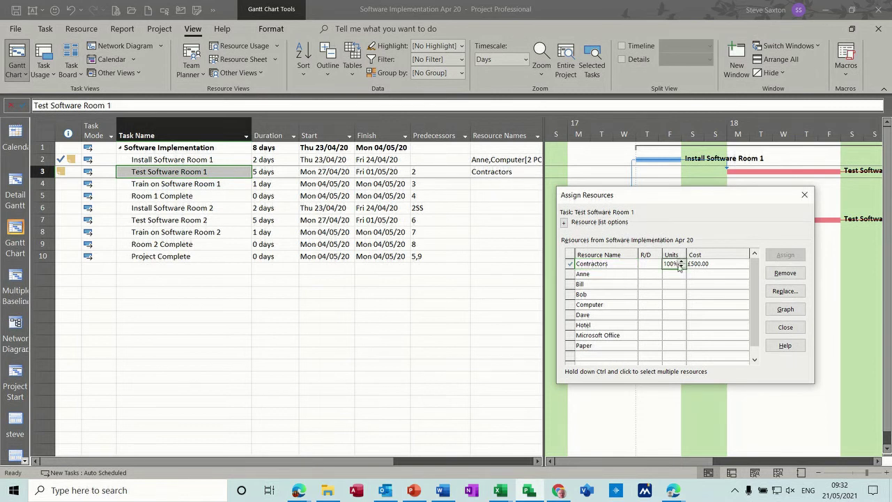
click(680, 262)
click(672, 274)
click(611, 265)
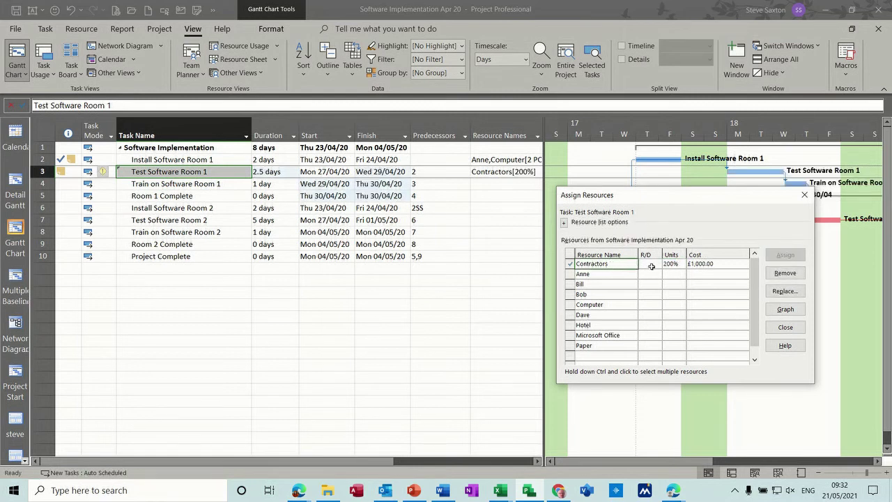
Increase the Contractors' units on Test Software Room 1 to 300%
click(680, 268)
click(681, 263)
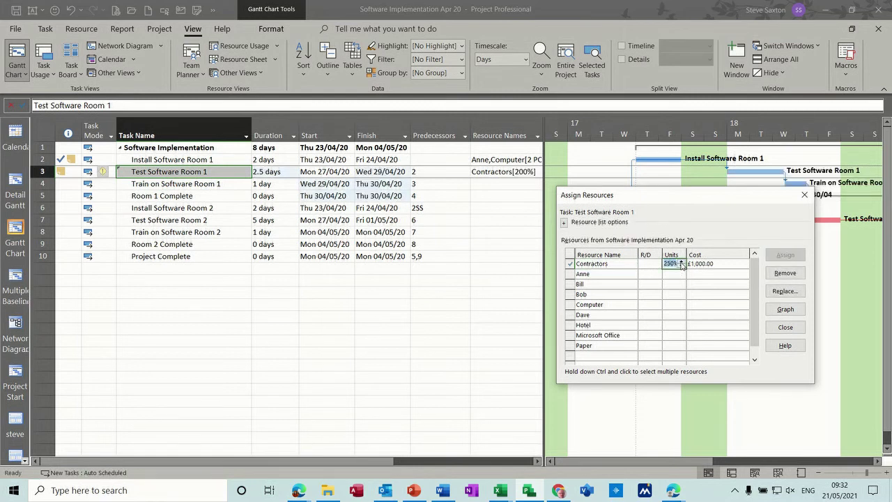
click(593, 265)
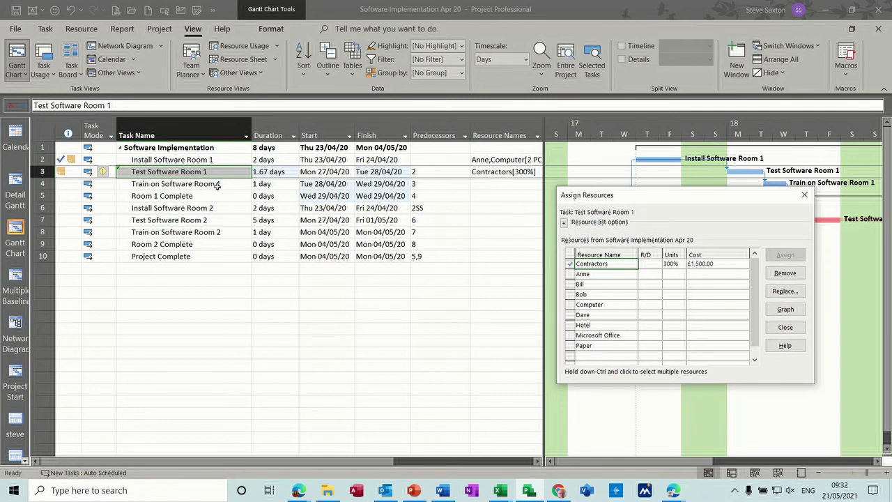
Try 400% units for the Contractors on Test Software Room 1 and set them back to 300%
click(673, 263)
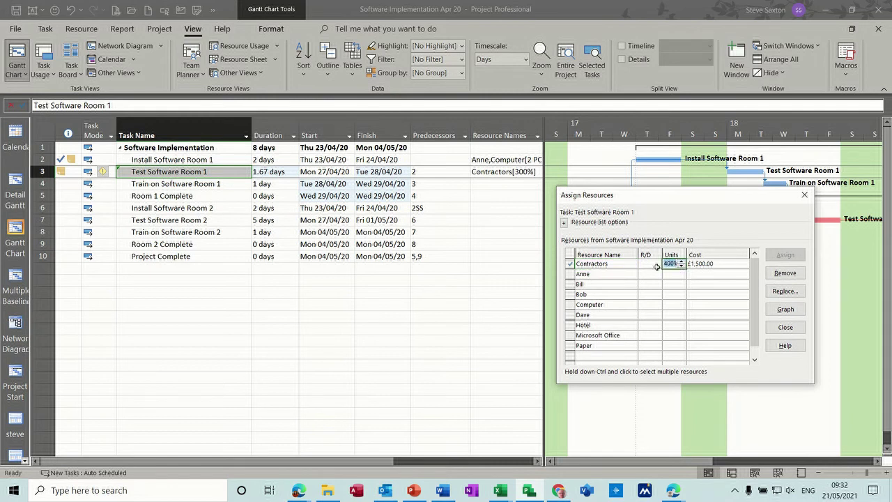
click(613, 274)
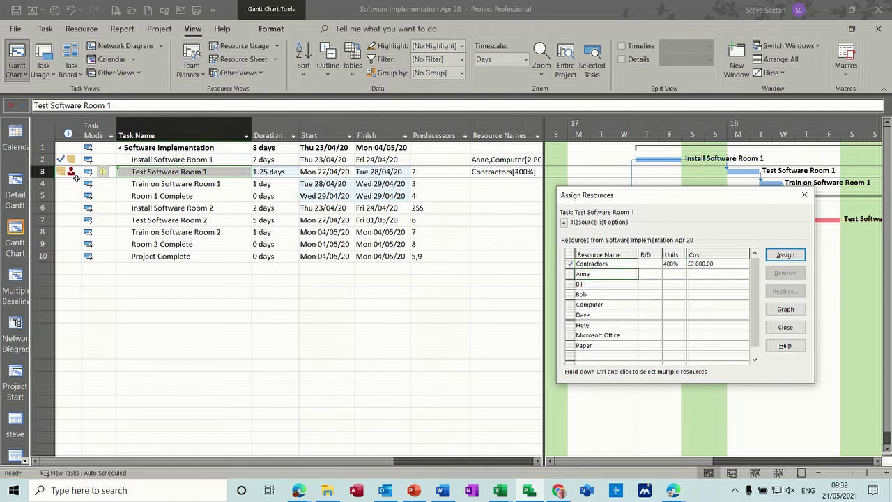
click(676, 264)
click(682, 266)
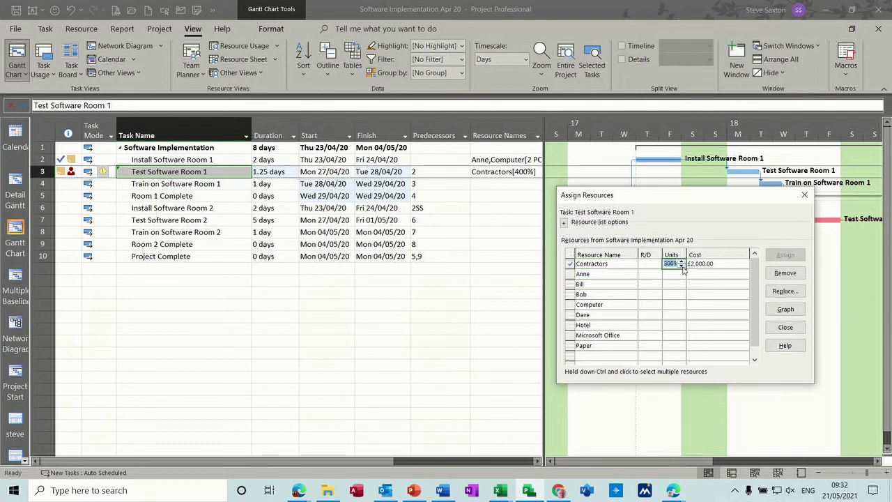
click(620, 265)
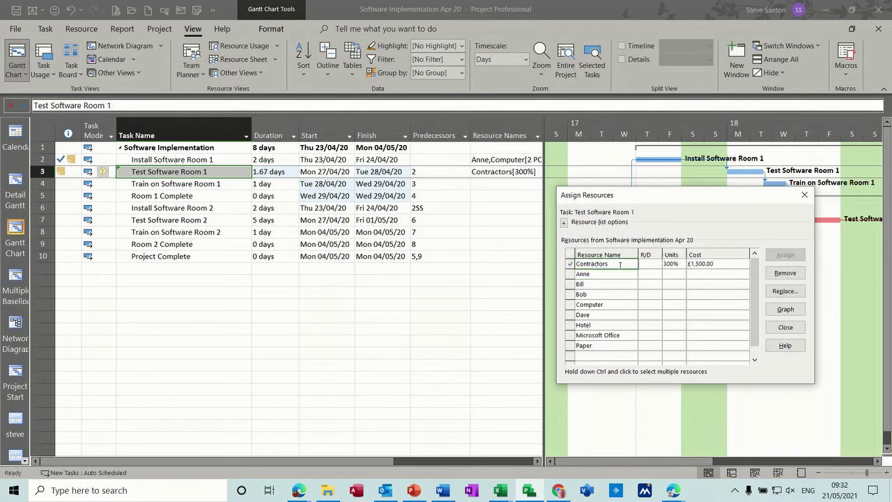
Reduce the Contractors' units on Test Software Room 1 to 100% and finish assigning resources
click(673, 264)
click(682, 266)
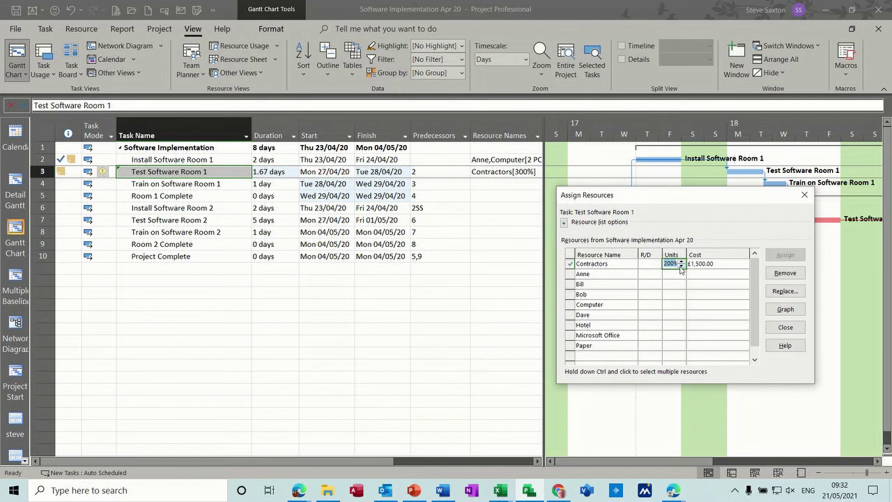
click(608, 268)
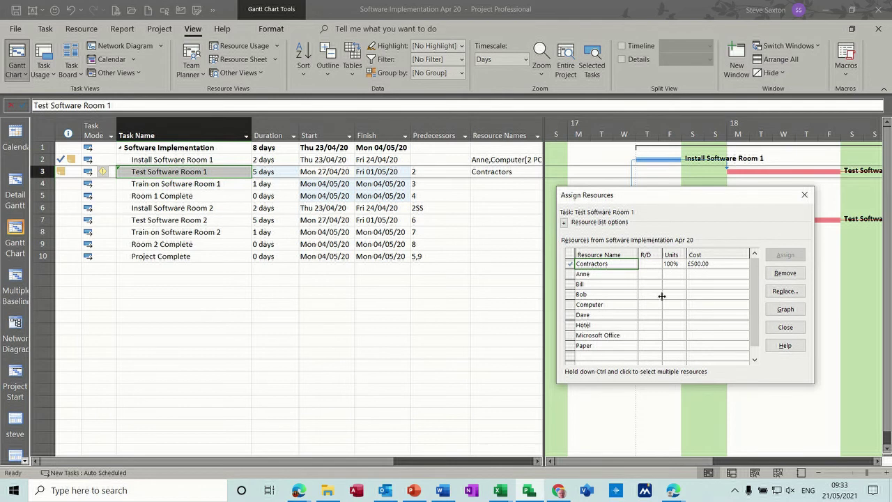
click(806, 197)
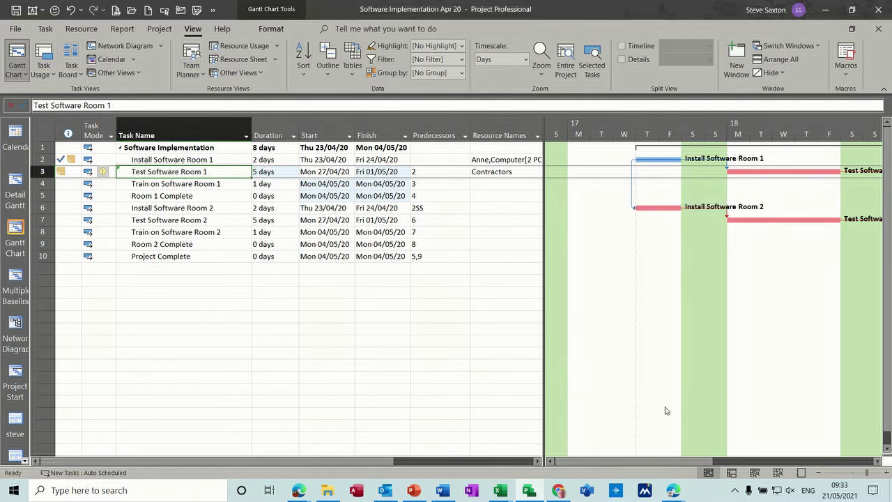
From the Resource Sheet, open the cost rate tables of the trainer resource in row 1
click(778, 472)
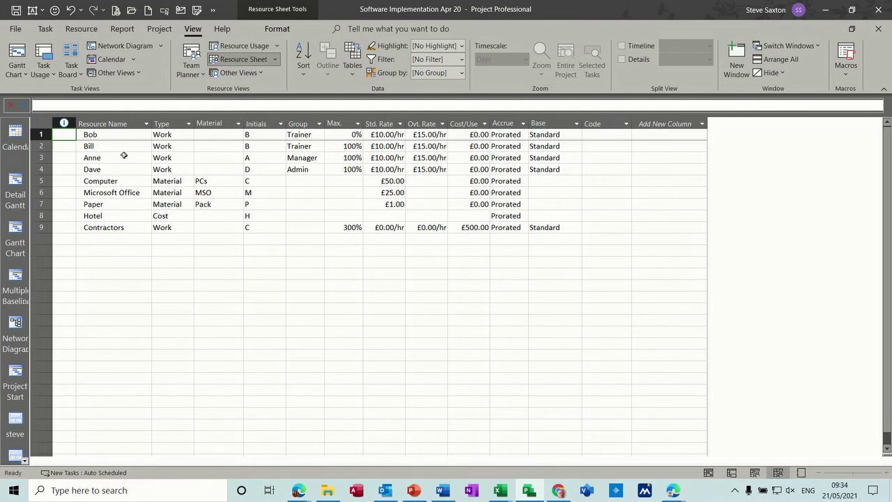
double_click(108, 136)
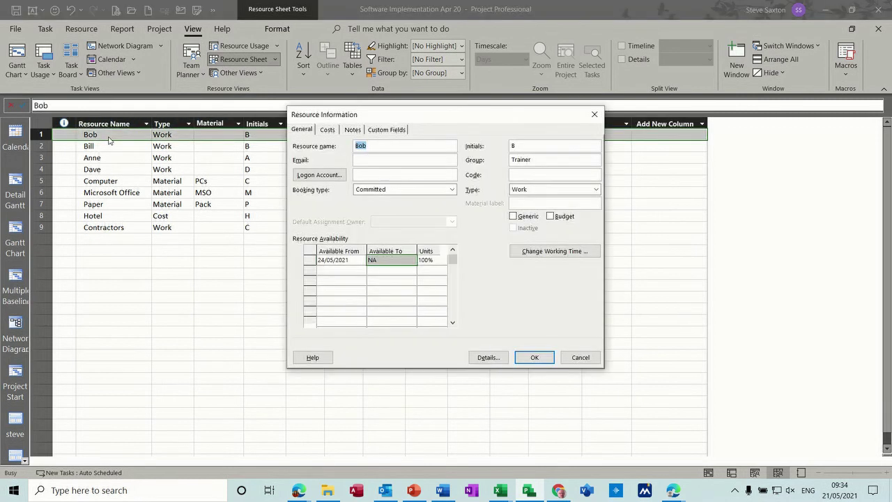
click(327, 130)
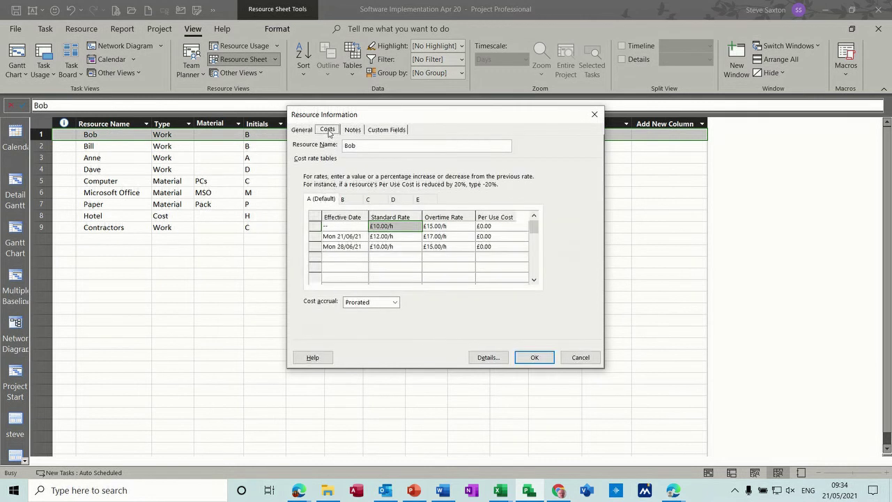
Examine the trainer's cost rate tables, comparing default table A with alternative tables B, C and D
click(347, 201)
click(372, 201)
click(394, 202)
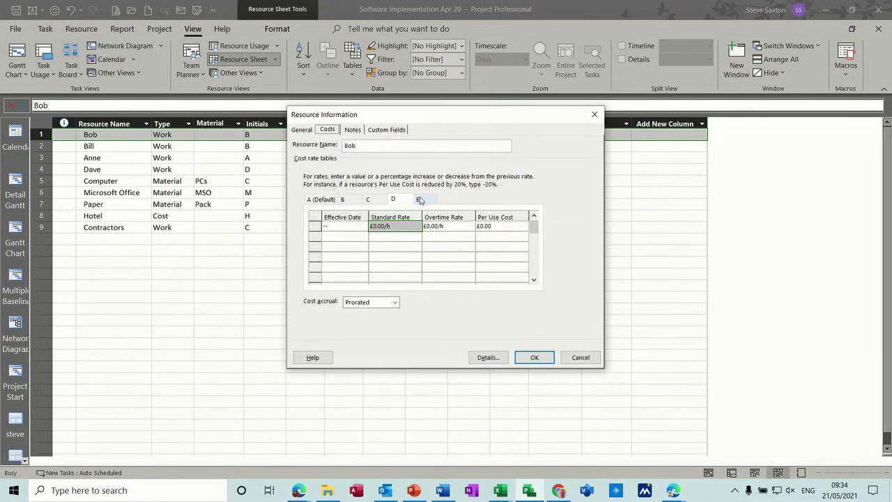
click(322, 202)
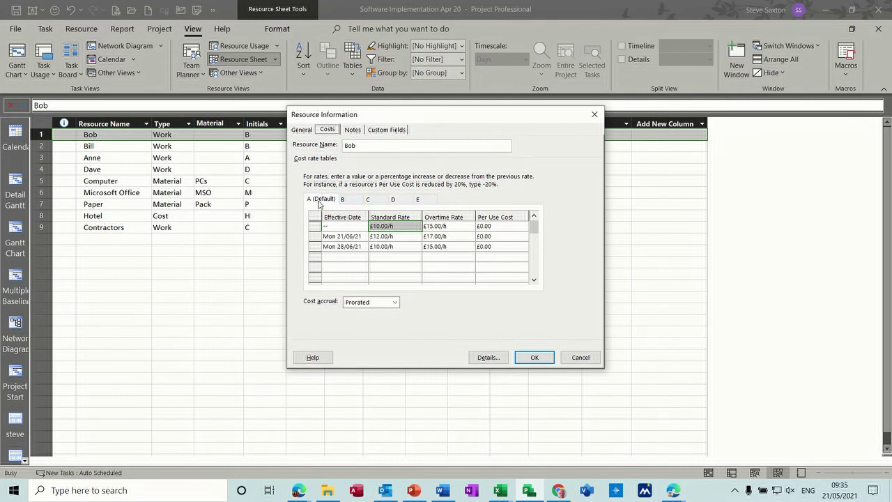
click(343, 201)
click(321, 202)
click(343, 201)
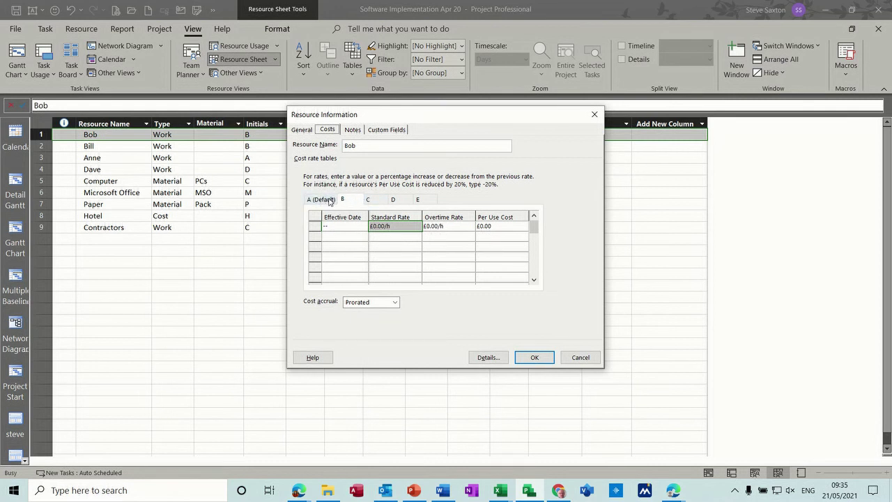
click(330, 202)
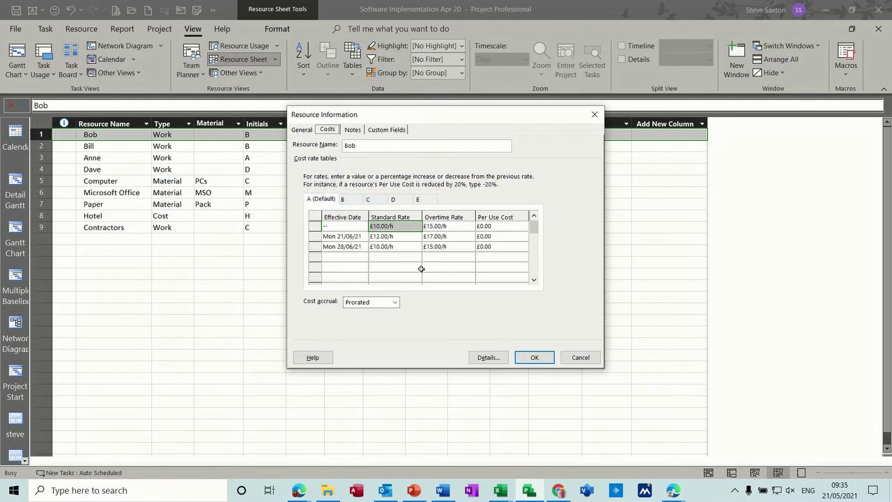
Add a standard rate of £20.00/h effective Thu 01/07/21 to the trainer's cost rate table B and save it
click(345, 201)
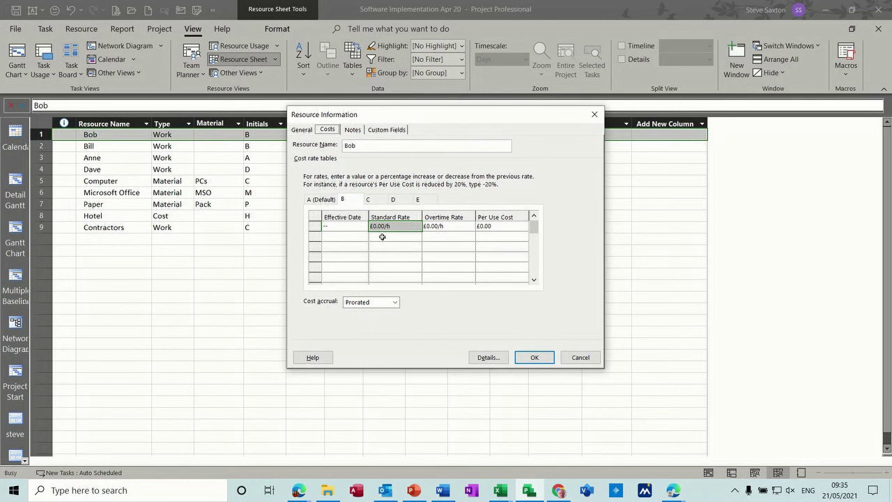
click(352, 237)
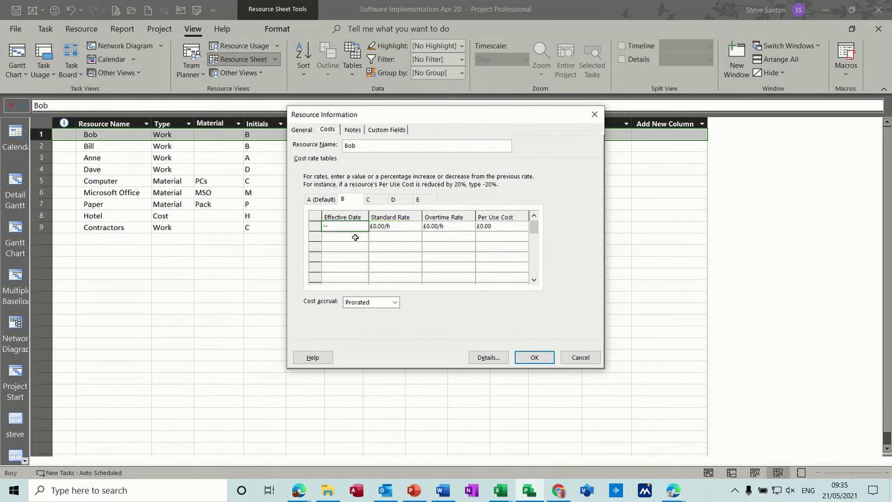
click(364, 236)
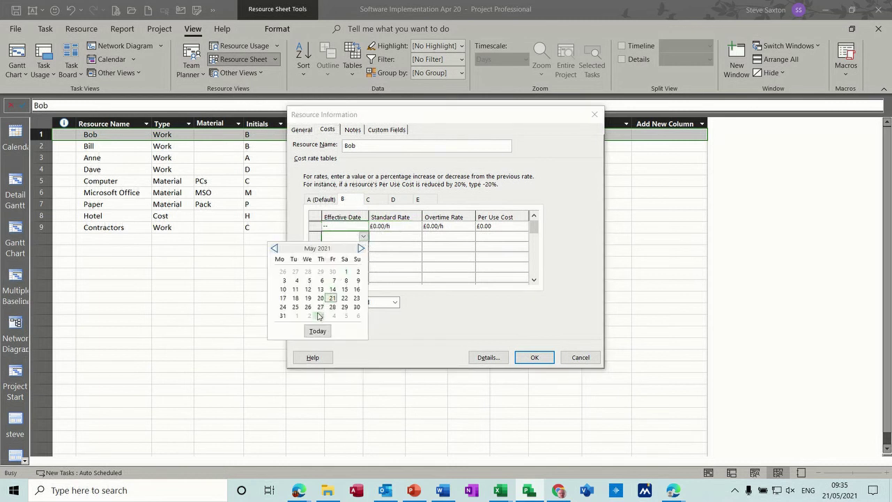
click(361, 248)
click(361, 248)
click(320, 272)
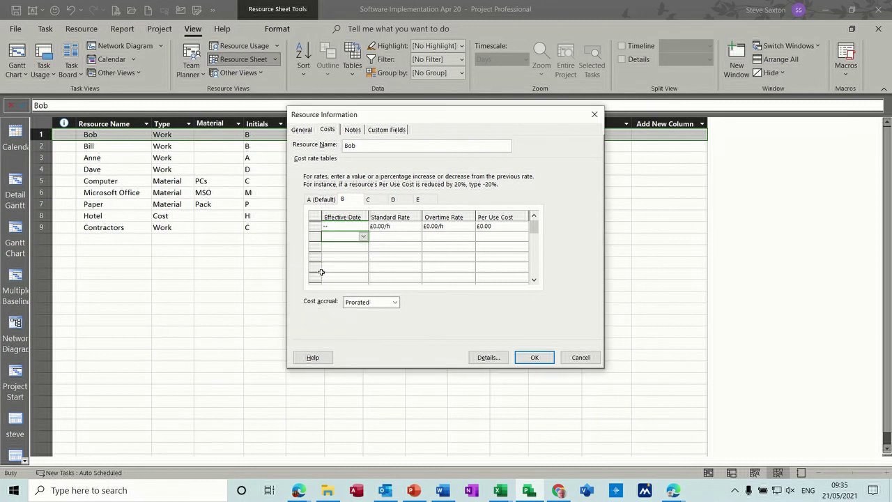
click(378, 237)
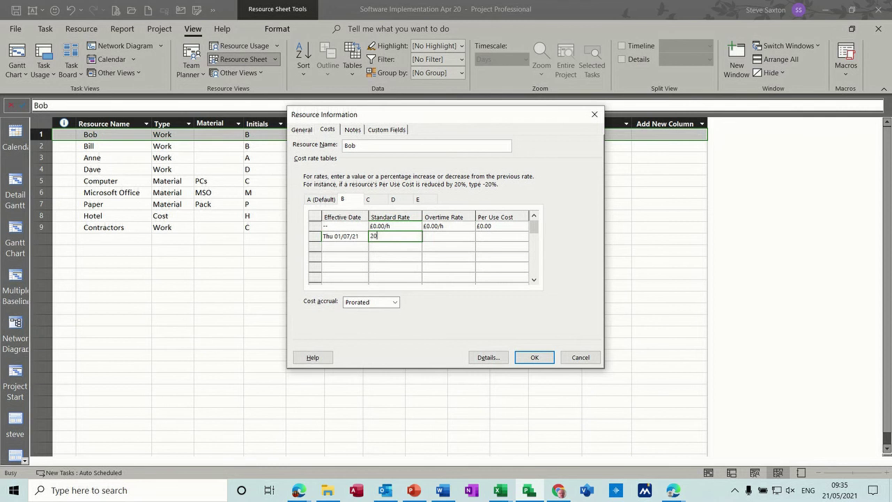
text(20)
key(Return)
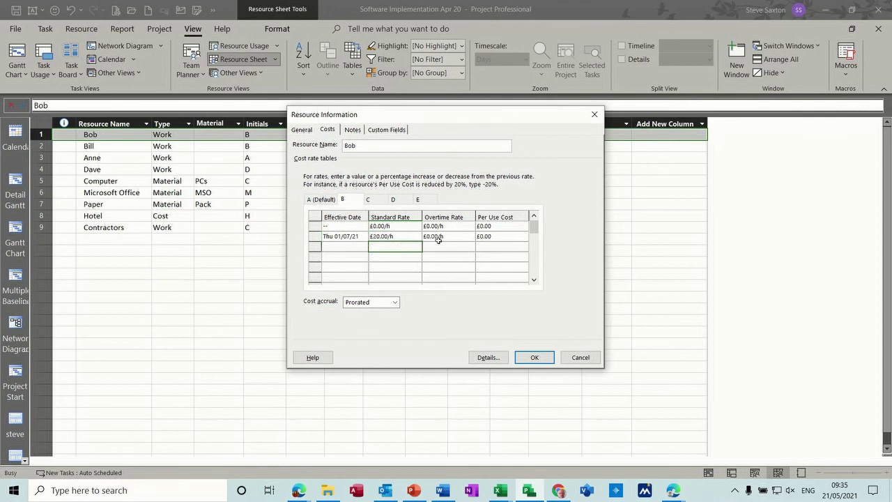
click(533, 358)
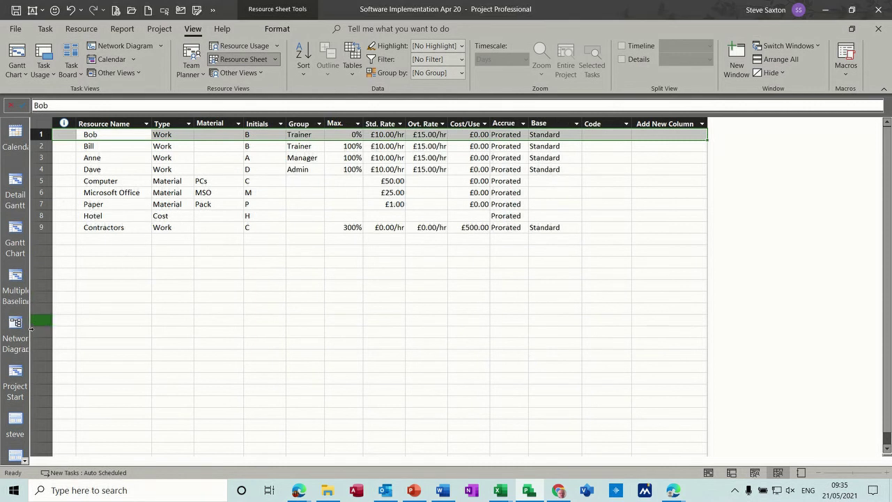
In the Task Usage view, apply cost rate table B to the first resource assignment under Install Software Room 1
scroll(25, 460, down, 5)
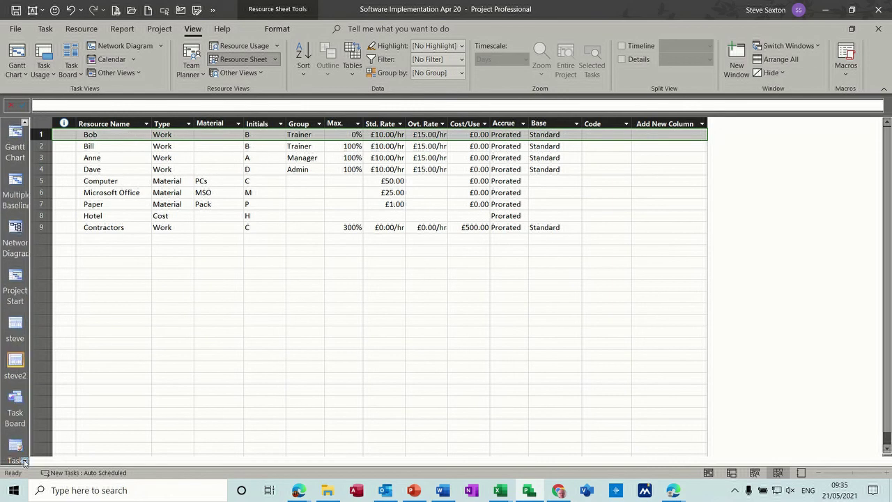
click(15, 324)
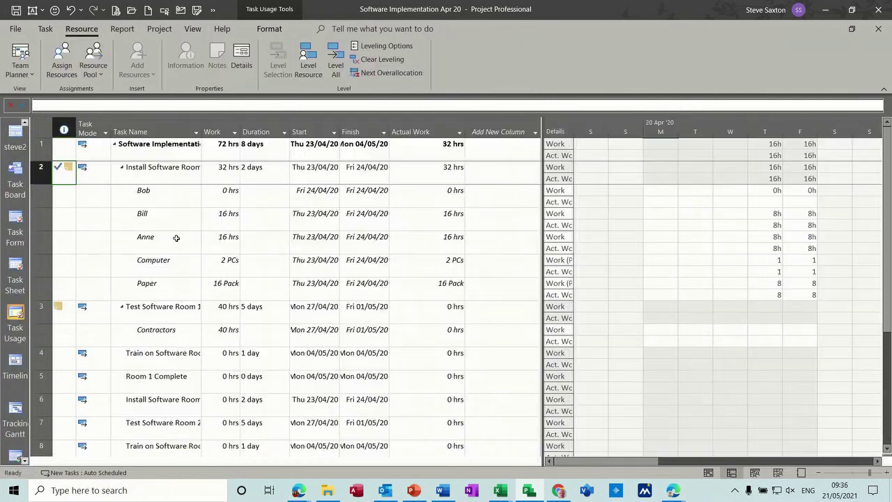
double_click(170, 200)
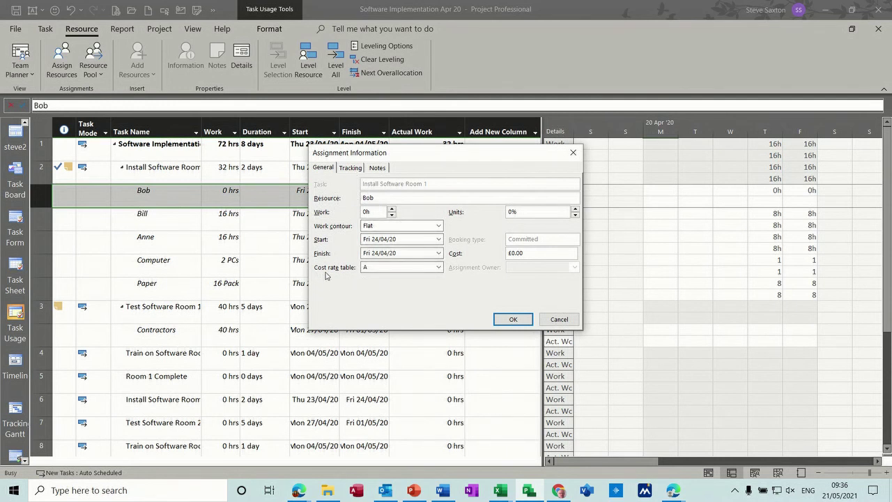
click(438, 267)
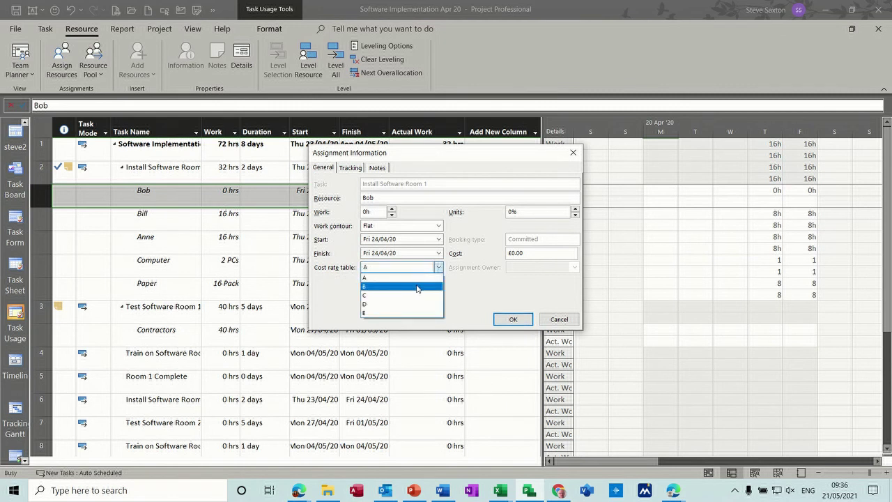
click(417, 286)
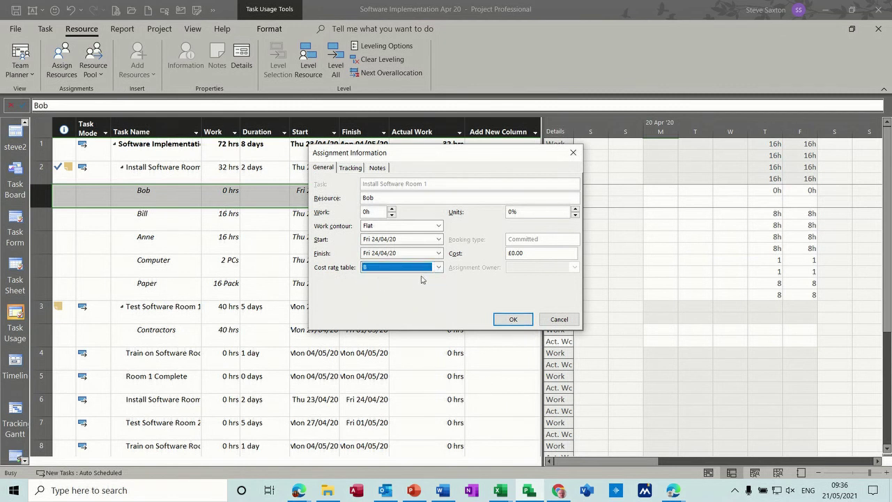
click(513, 320)
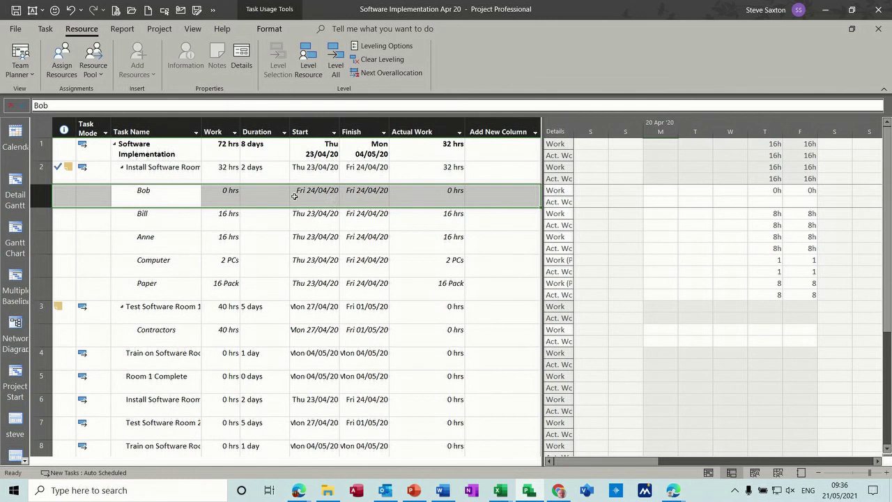
Switch the project to the Detail Gantt view
click(15, 183)
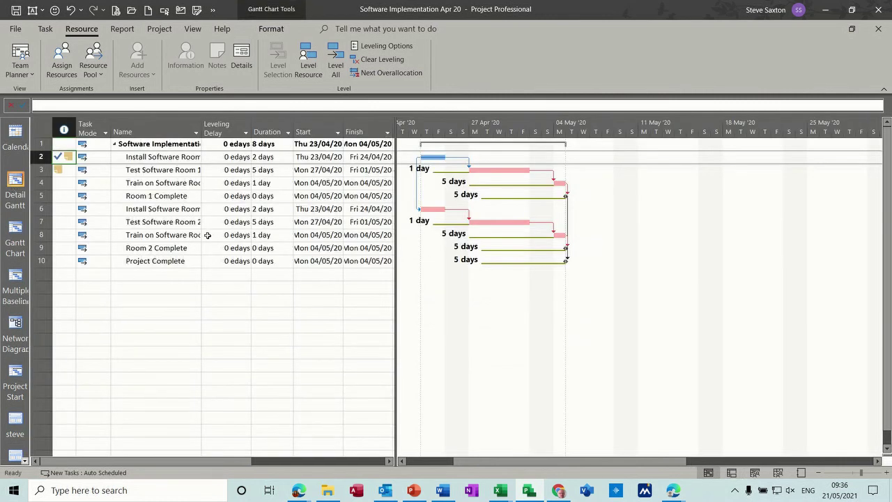